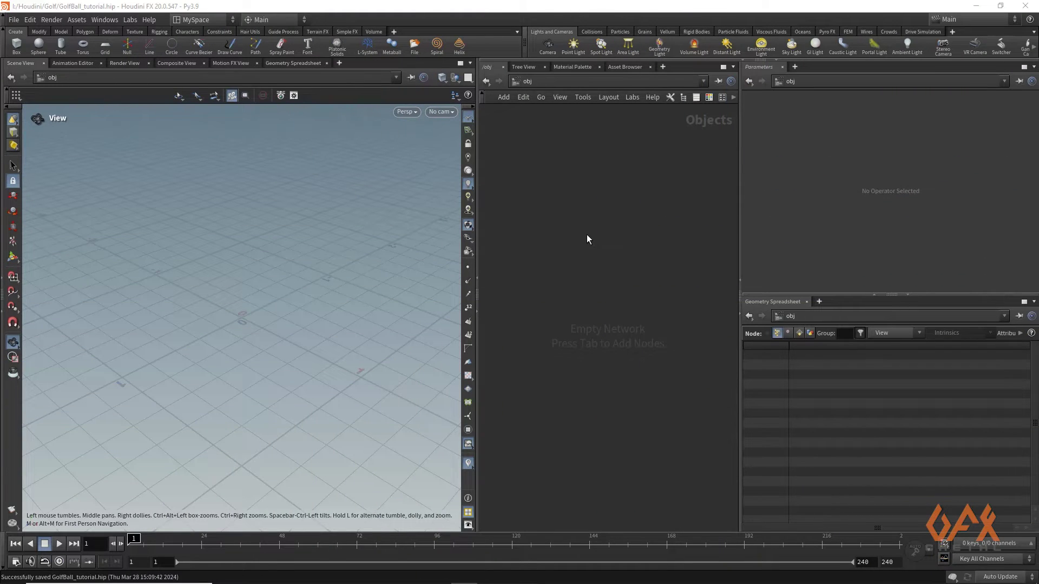
- Create a Geometry object, rename it golfball, and go inside its network
key(Tab)
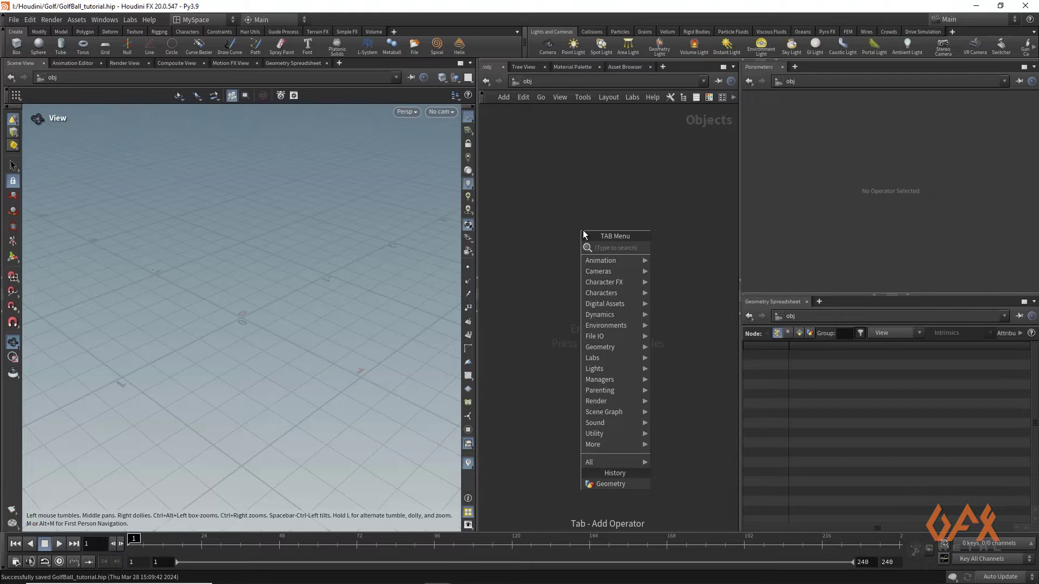
text(geo)
key(Return)
click(583, 230)
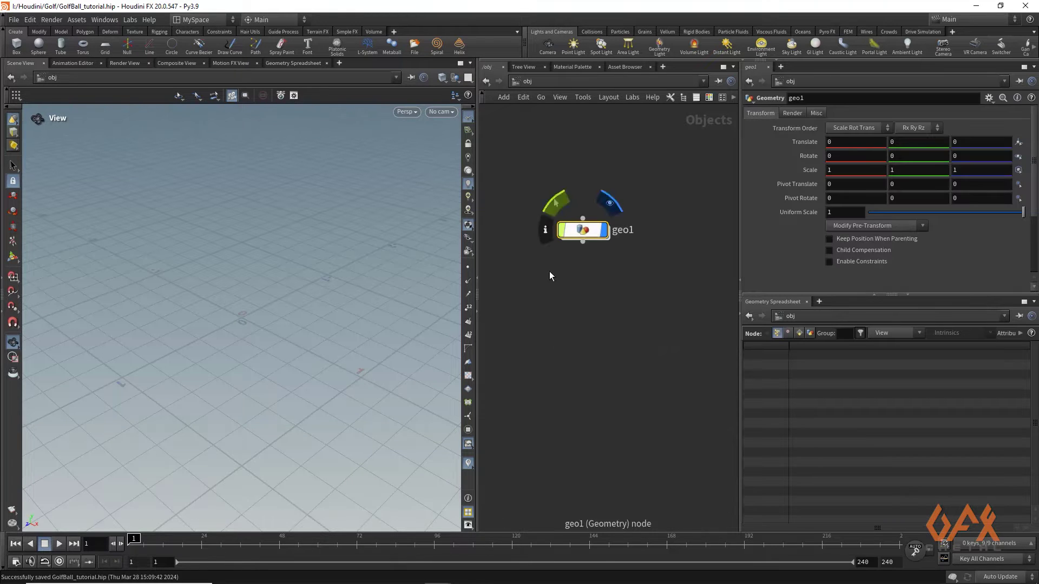
key(F2)
text(golfball)
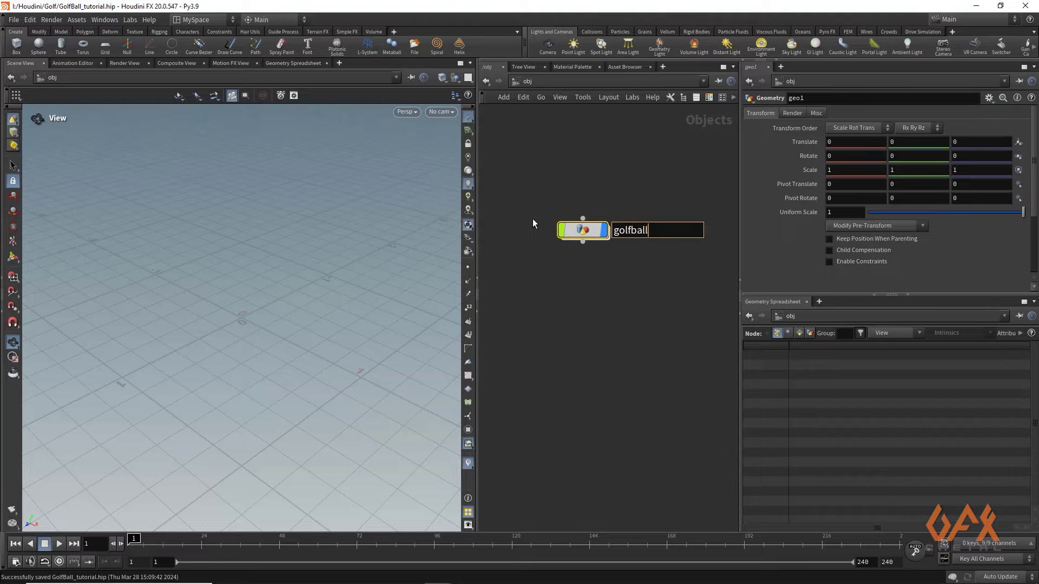
key(Return)
double_click(565, 233)
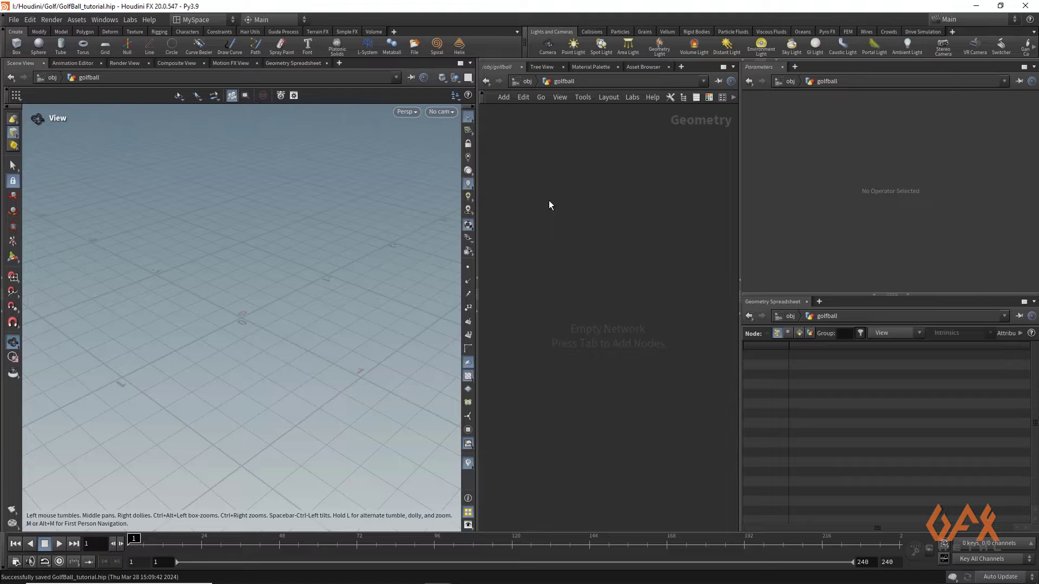
- Add a Sphere node to the golfball network and set its primitive type to Polygon
key(Tab)
text(p)
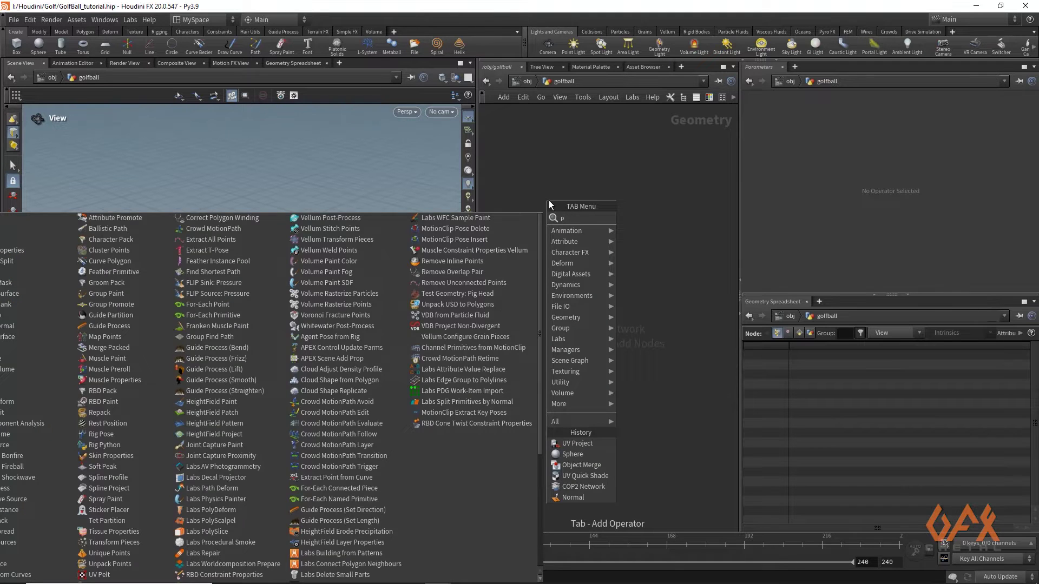
key(BackSpace)
text(spher)
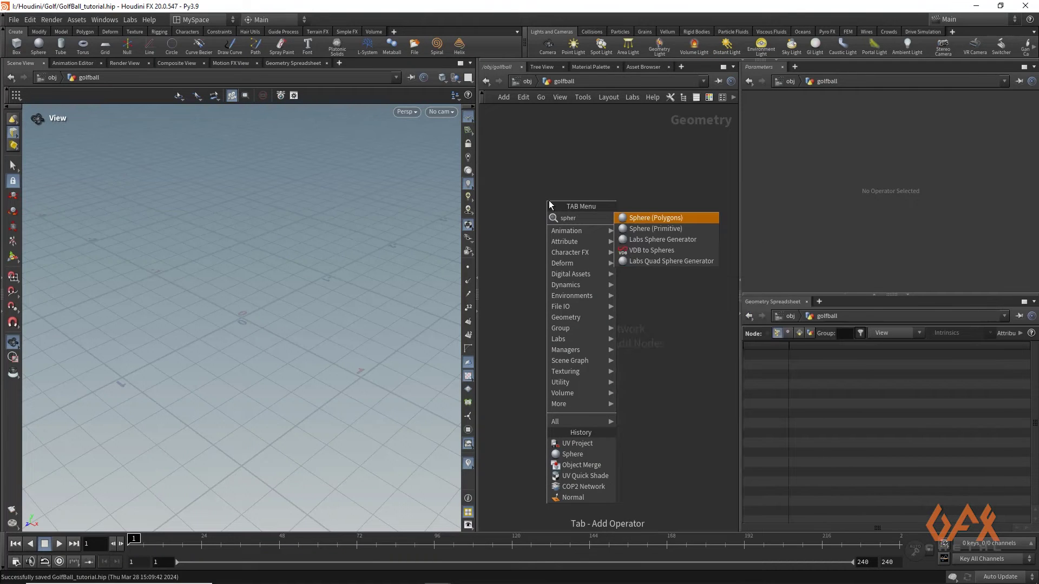
key(Return)
click(548, 200)
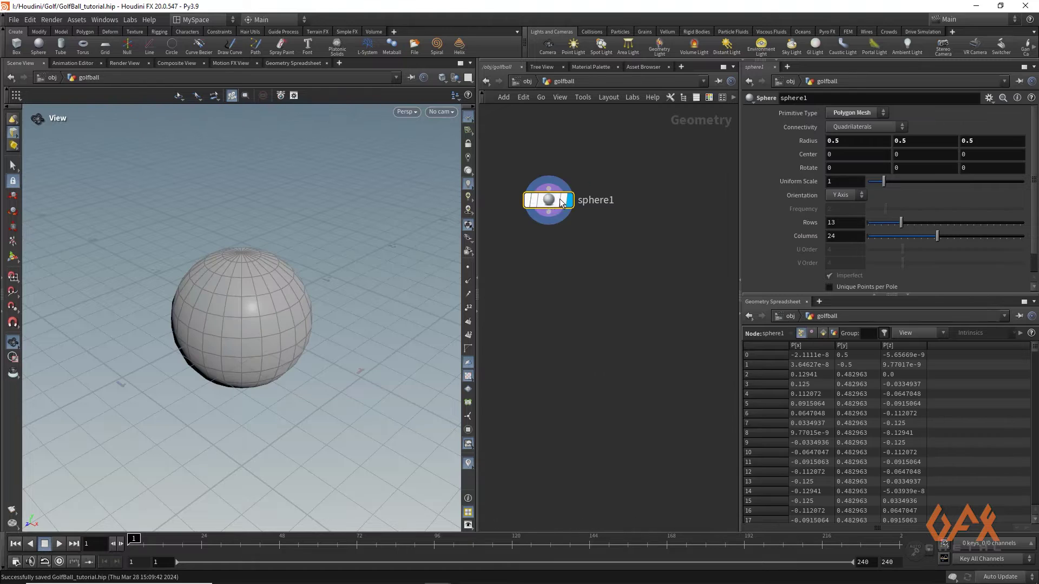
click(851, 114)
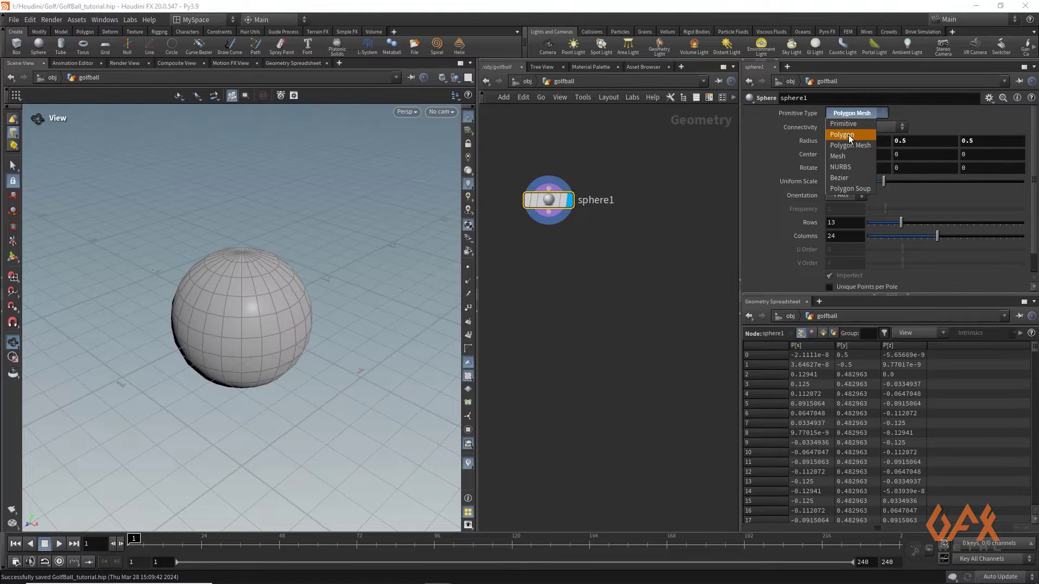
click(849, 136)
- Set the sphere's radius to 1 on all three axes
click(845, 140)
text(1)
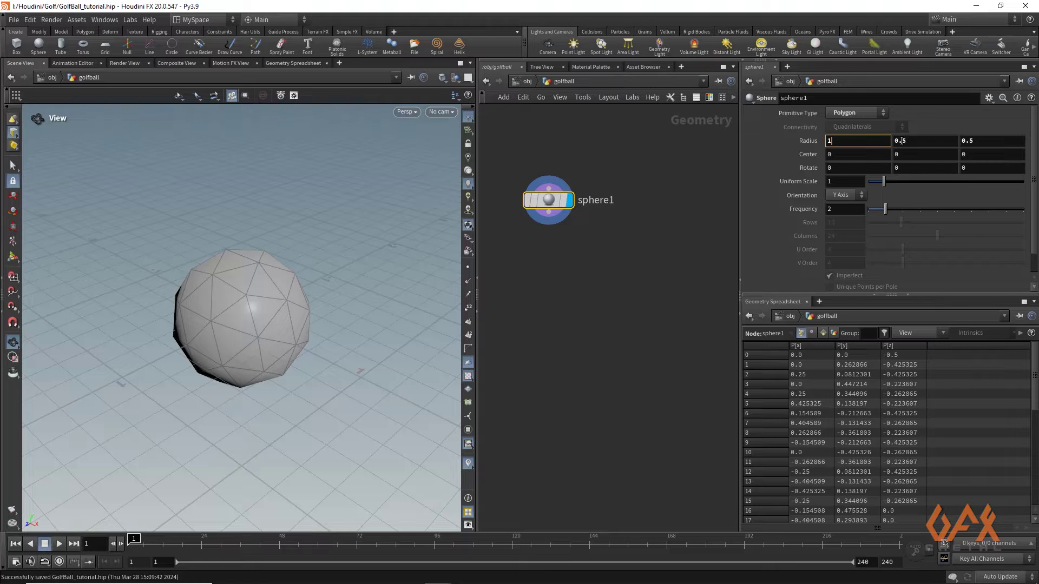
click(901, 141)
text(1)
click(972, 142)
text(1)
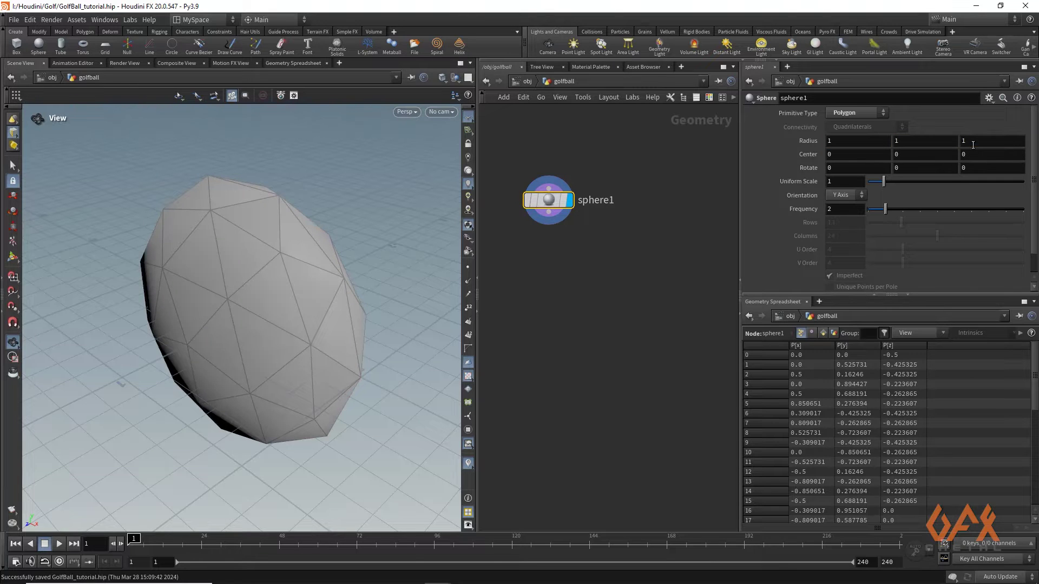
key(Return)
- Set the polygon sphere's frequency to 7
click(835, 211)
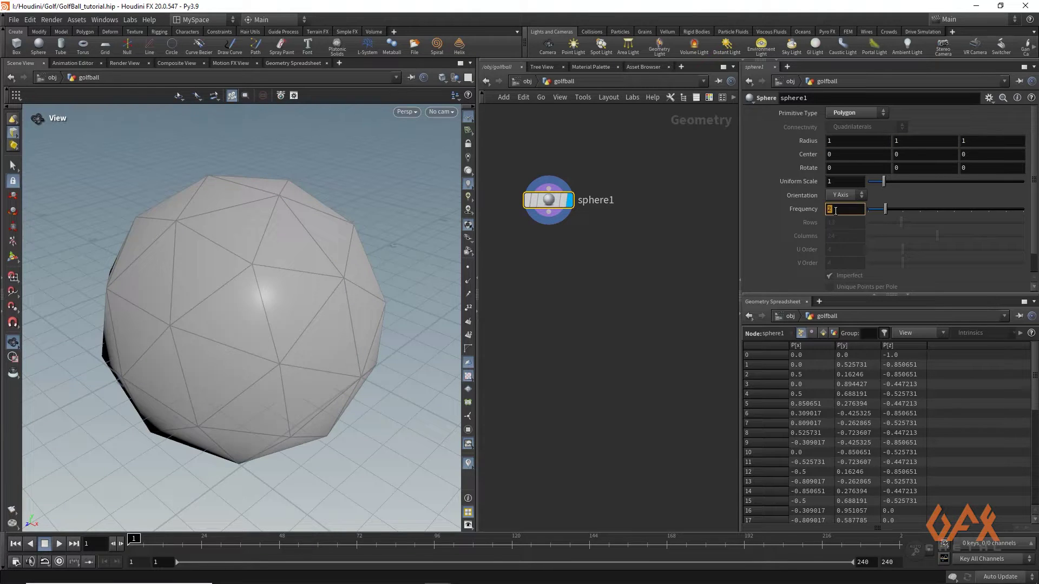
key(Return)
scroll(212, 234, down, 3)
drag(222, 251, 233, 300)
- Add a Divide node fed by sphere1 and make it the displayed node
middle_drag(534, 254, 564, 264)
drag(580, 224, 576, 265)
text(divide)
key(Return)
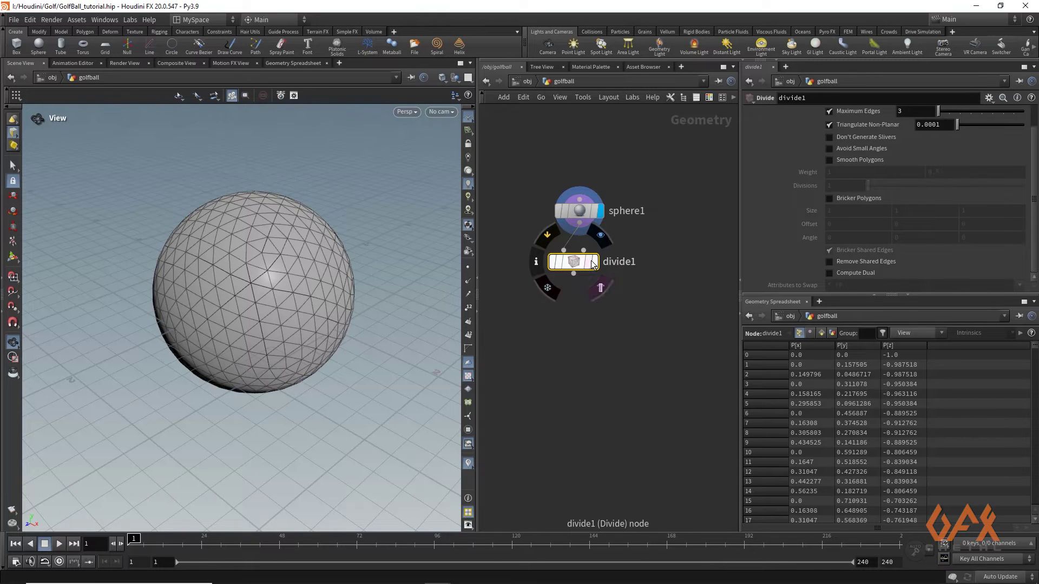
click(590, 263)
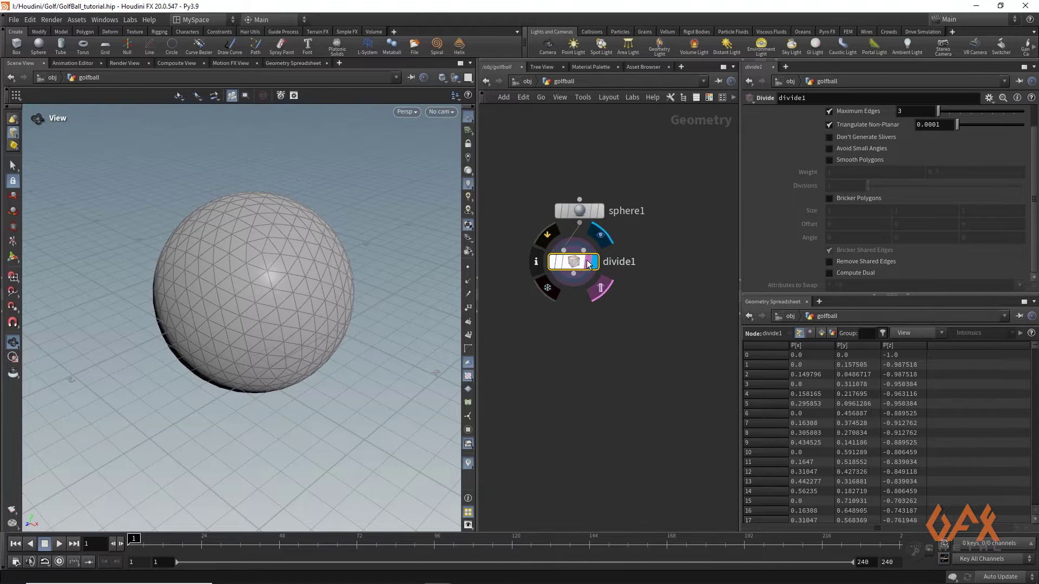
- Enable Compute Dual on the Divide node and inspect the resulting sphere surface
click(829, 272)
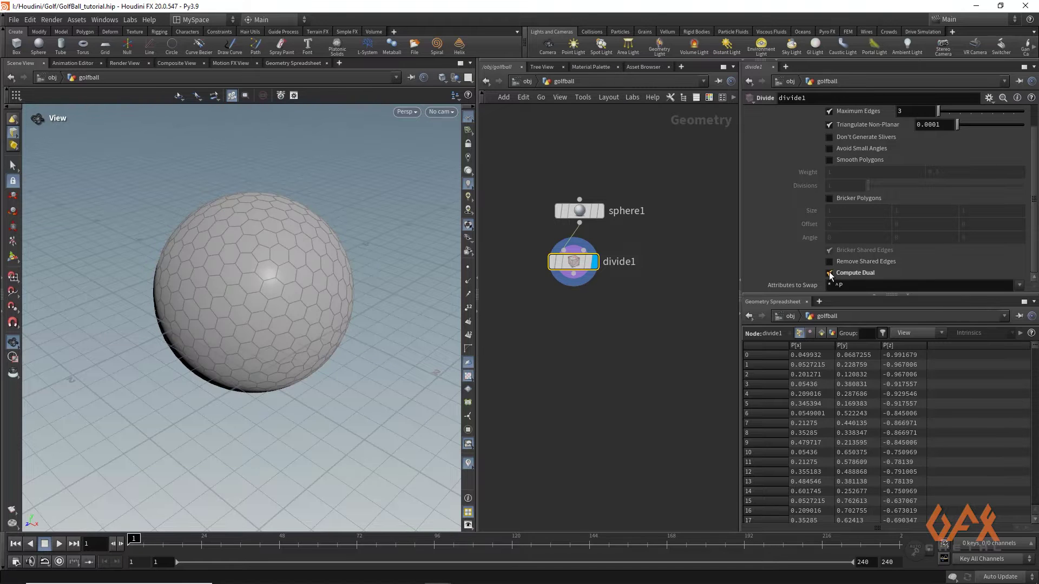
drag(325, 263, 268, 258)
scroll(320, 278, up, 4)
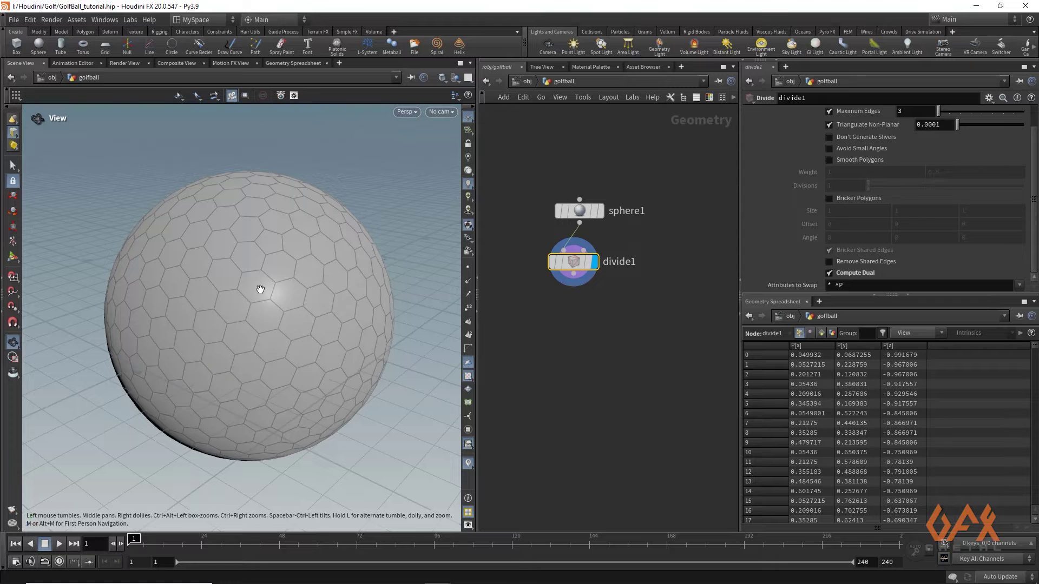
drag(209, 264, 244, 269)
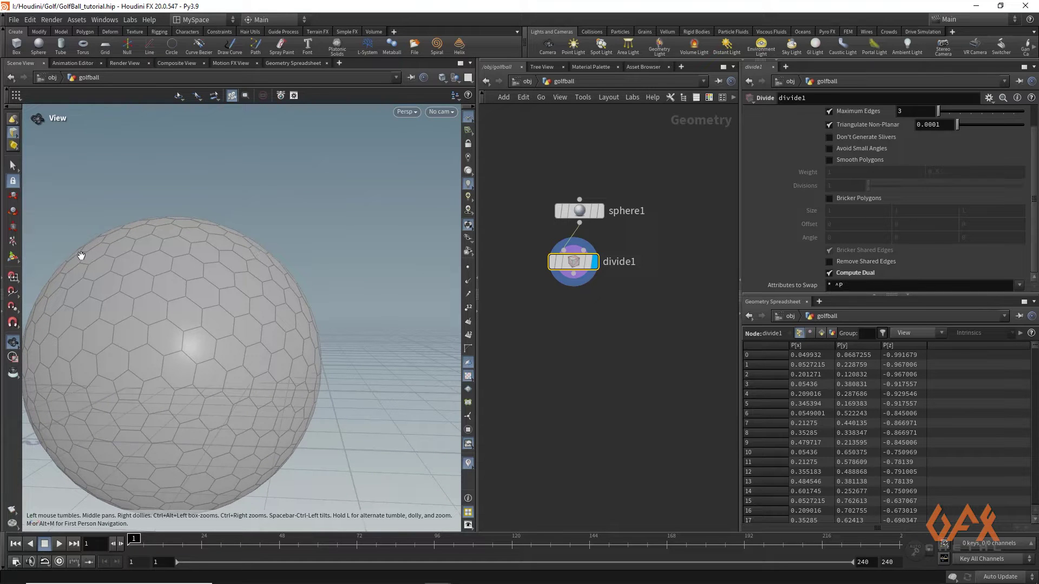
drag(266, 292, 246, 292)
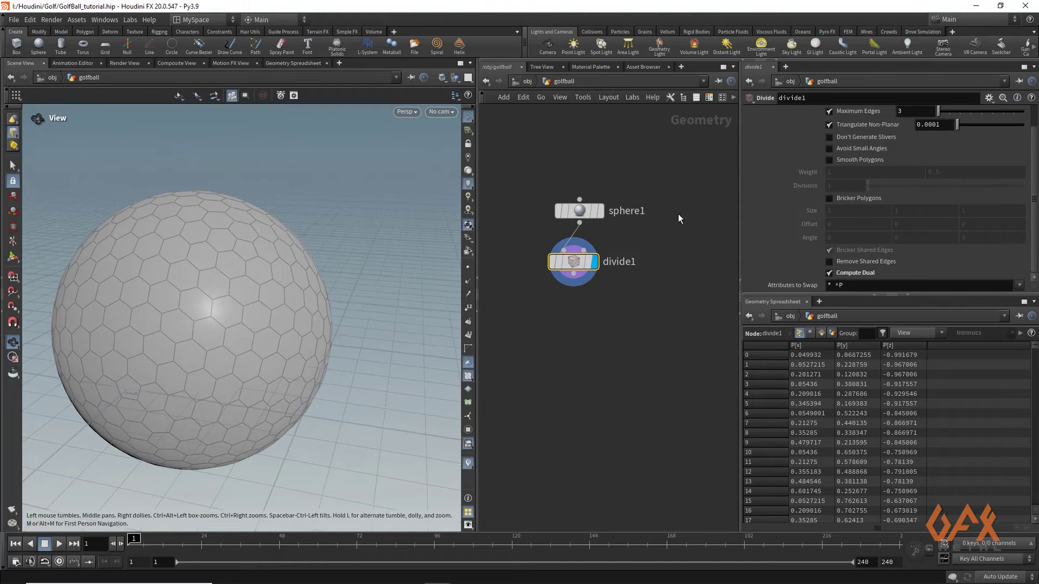
- Duplicate sphere1 beside the original and set the copy's primitive type to Primitive
mouse_move(586, 213)
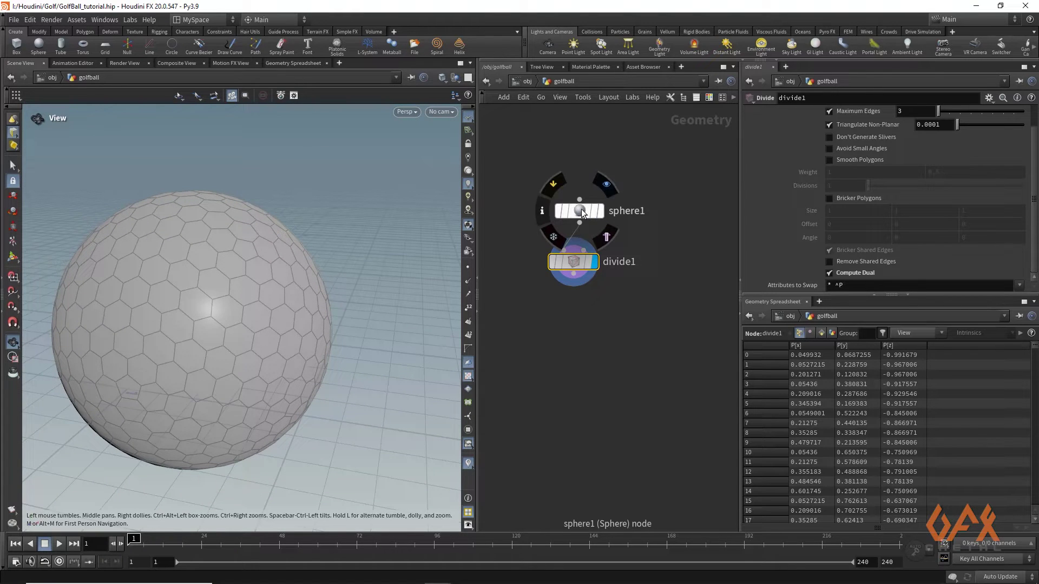
alt+drag(581, 209, 679, 210)
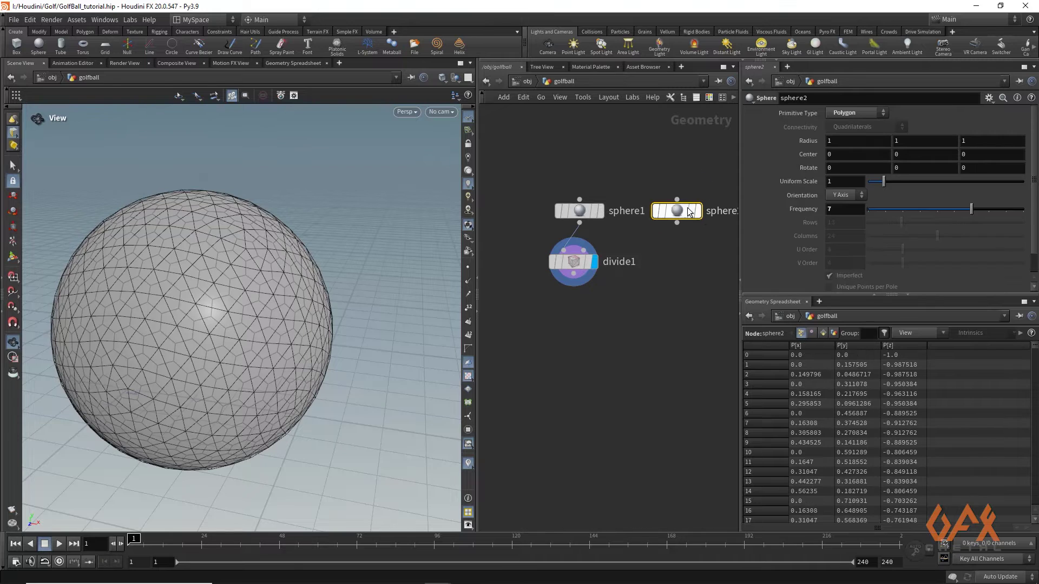
click(859, 114)
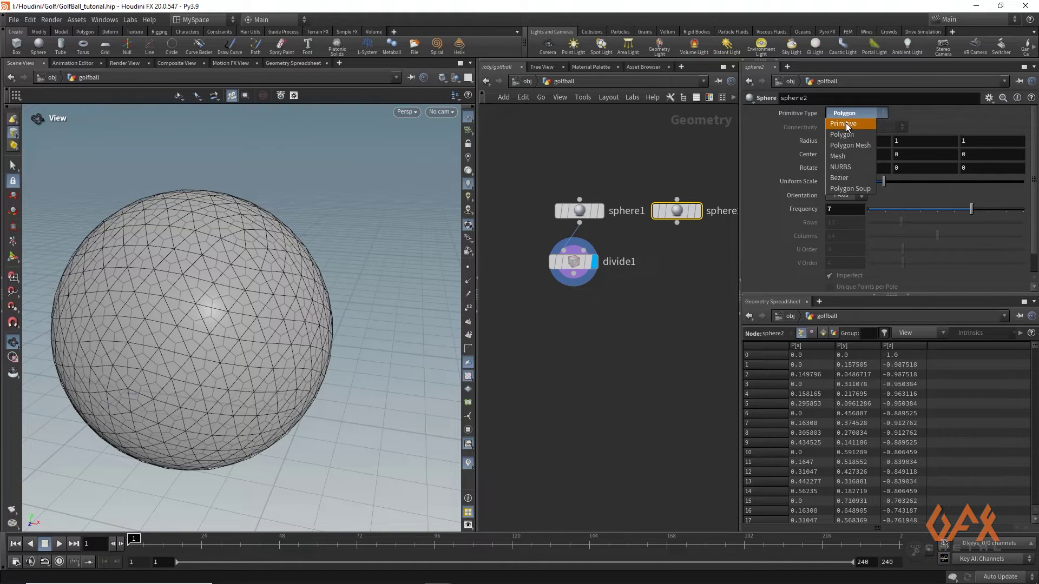
click(844, 124)
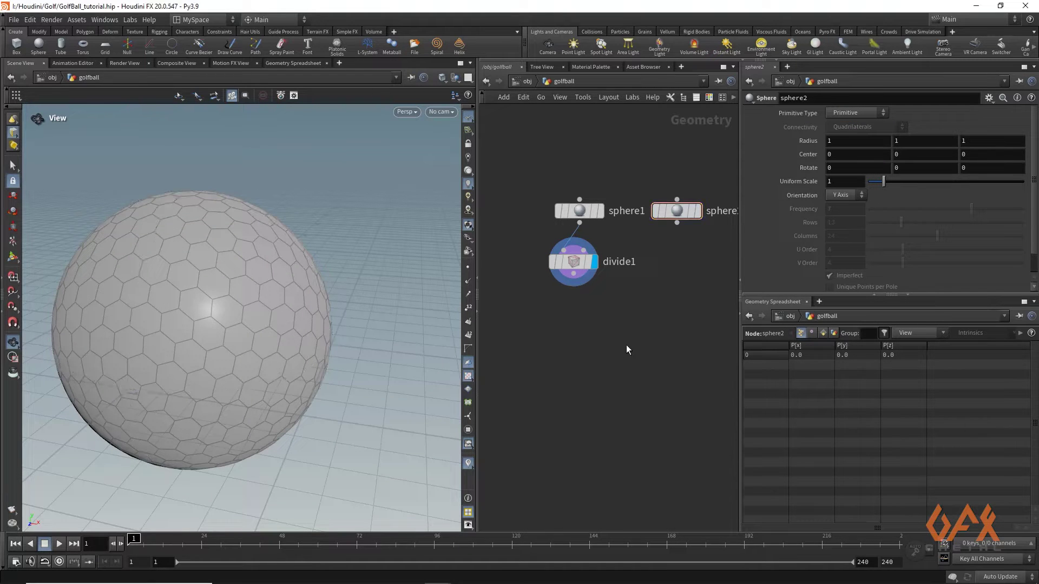
- Add a Ray node with divide1 as first input and sphere2 as second input, and display it
key(Tab)
text(ray)
key(Return)
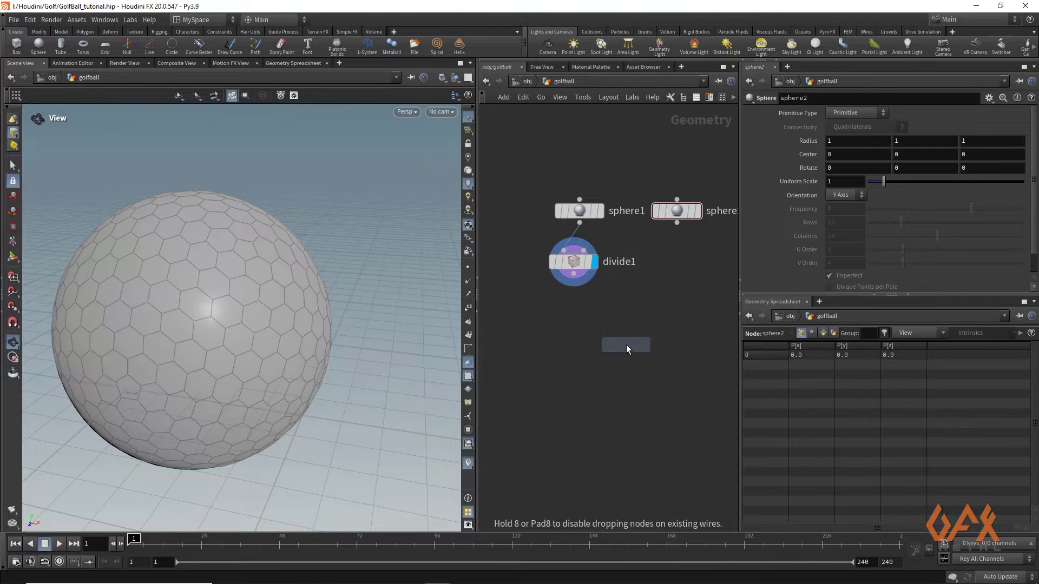
click(625, 345)
drag(602, 318, 616, 333)
drag(677, 223, 636, 332)
click(648, 346)
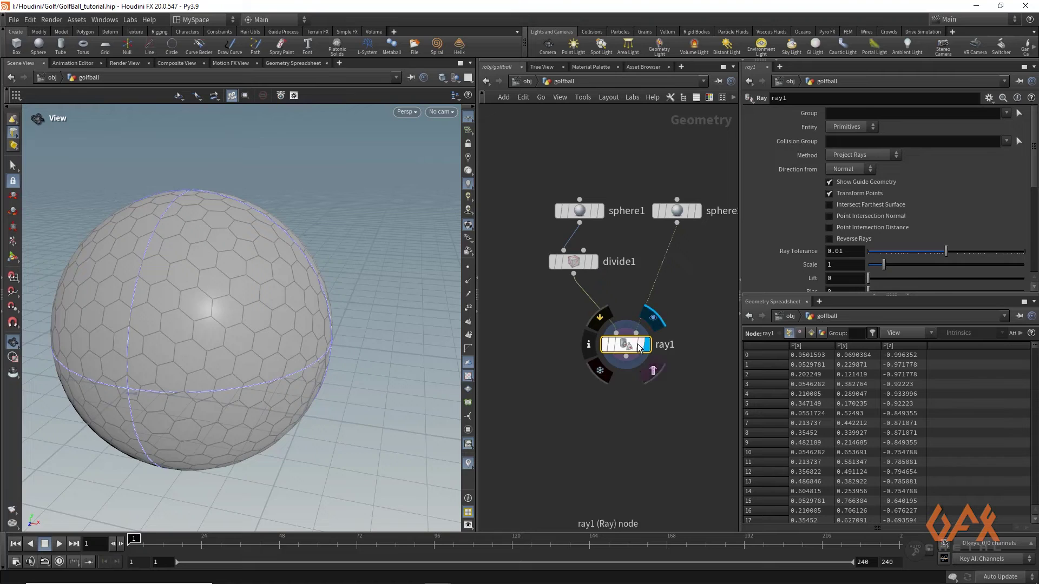
- Set the Ray node's method to Minimum Distance and change the network wiring style to Rounded
click(848, 156)
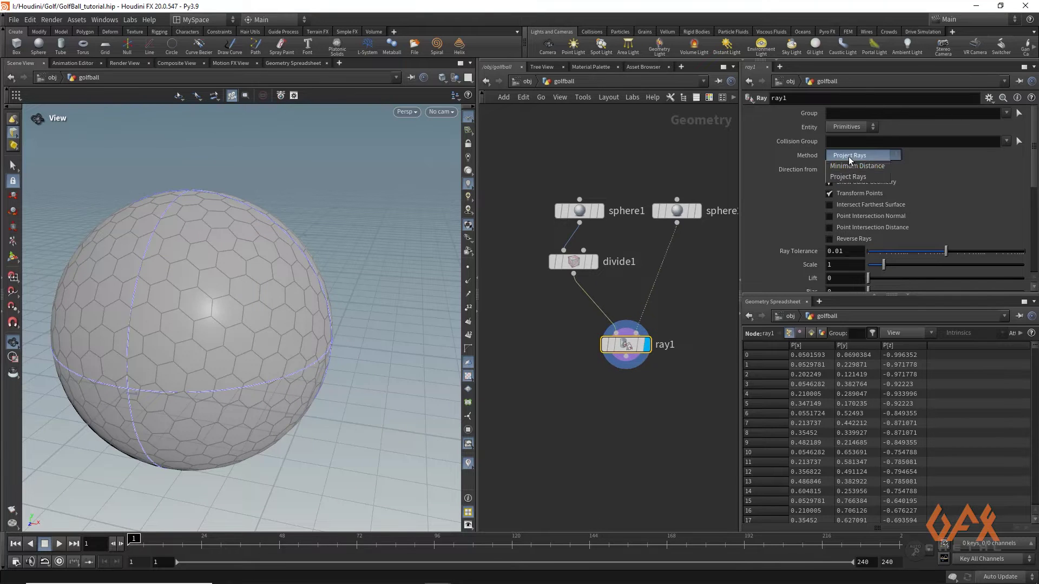
click(848, 167)
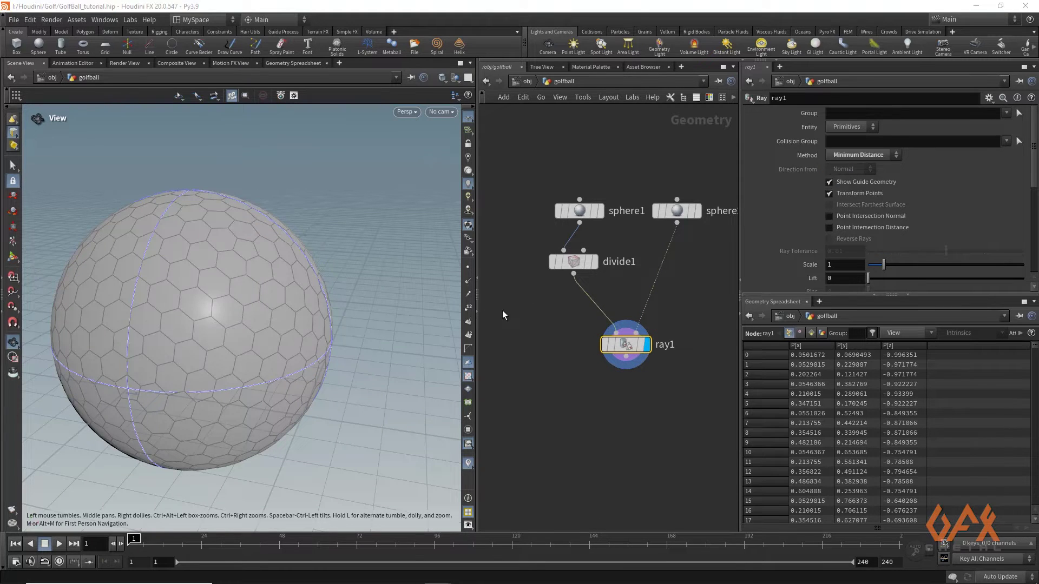
key(shift+s)
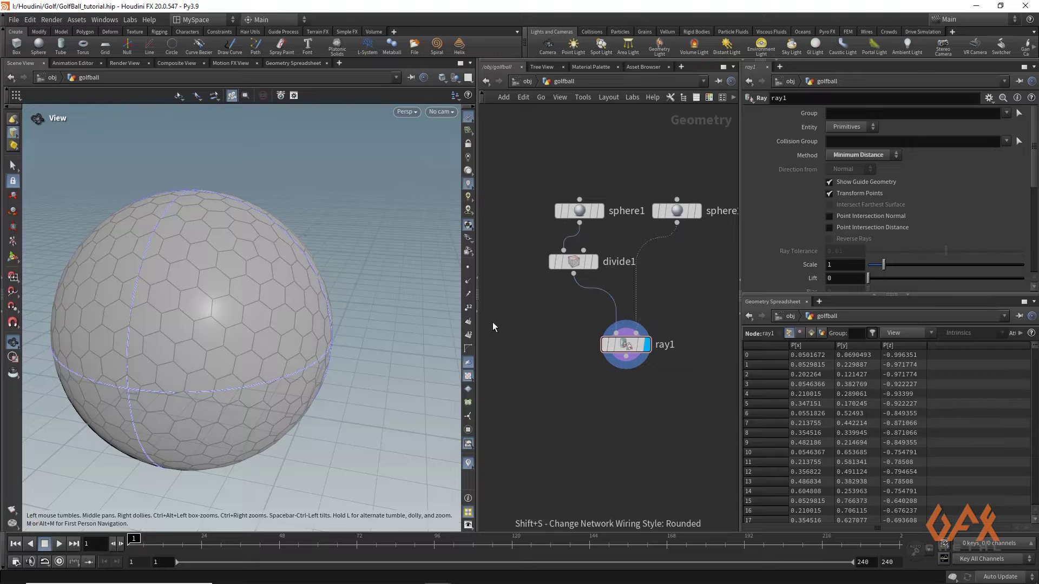
drag(213, 325, 218, 266)
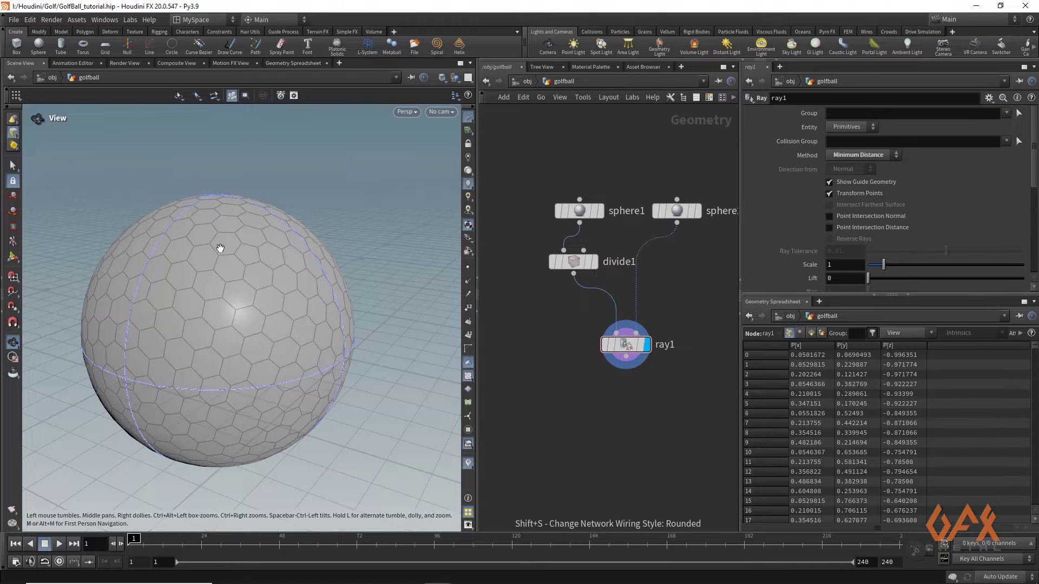
- Add a PolyExtrude node after ray1 and make it the displayed node
middle_drag(610, 376, 569, 323)
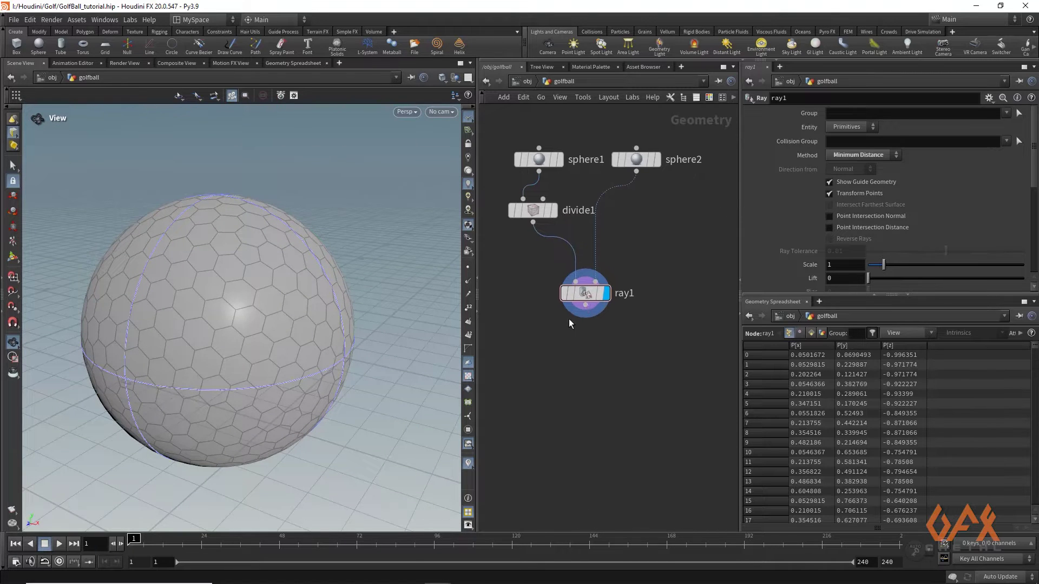
click(585, 305)
key(Tab)
text(polyex)
key(Return)
click(582, 355)
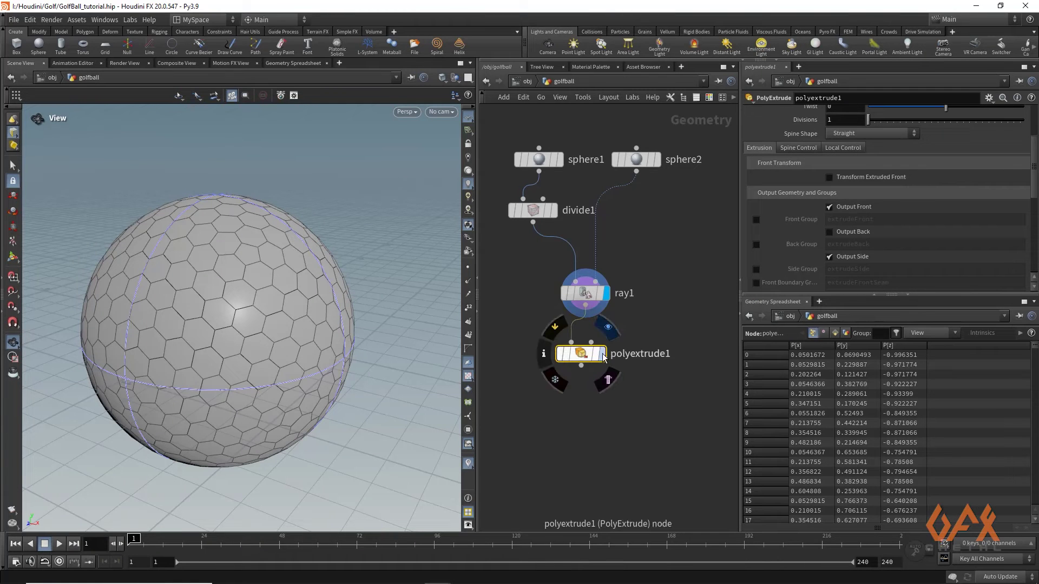
click(602, 354)
- Set the PolyExtrude node to divide into Individual Elements
scroll(1035, 151, up, 3)
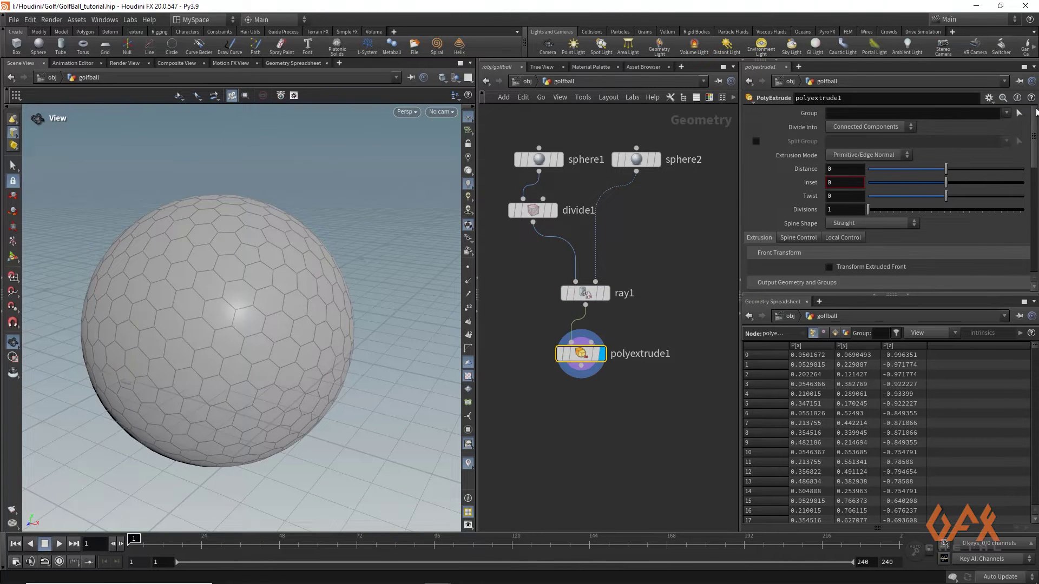
click(869, 127)
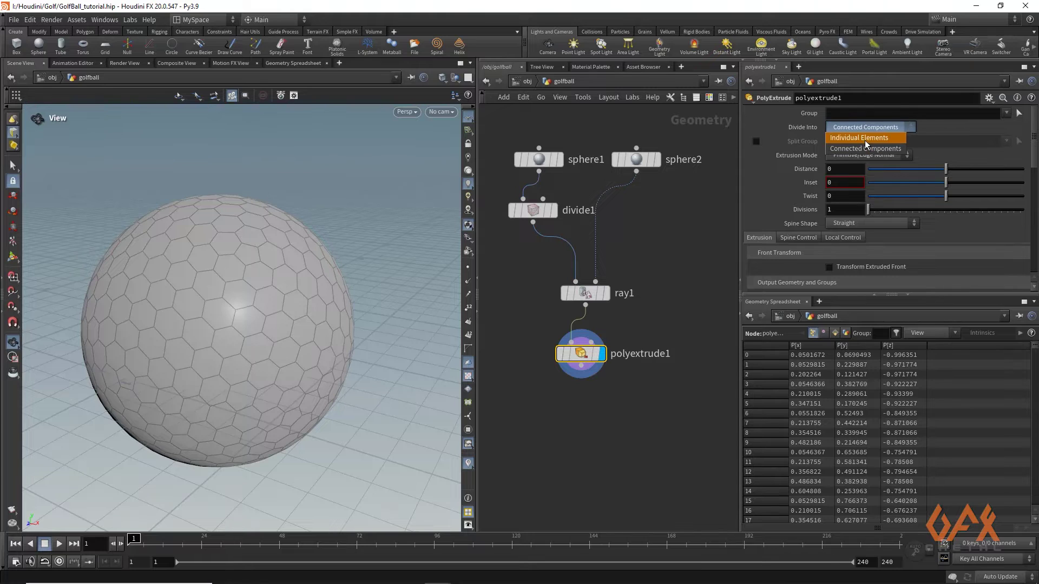
click(864, 139)
- Enable Transform Extruded Front on polyextrude1 and set the front's X and Y scale to 0.9
scroll(1034, 156, down, 2)
scroll(1035, 156, down, 1)
click(829, 196)
scroll(1034, 173, down, 2)
scroll(1034, 173, down, 1)
click(847, 206)
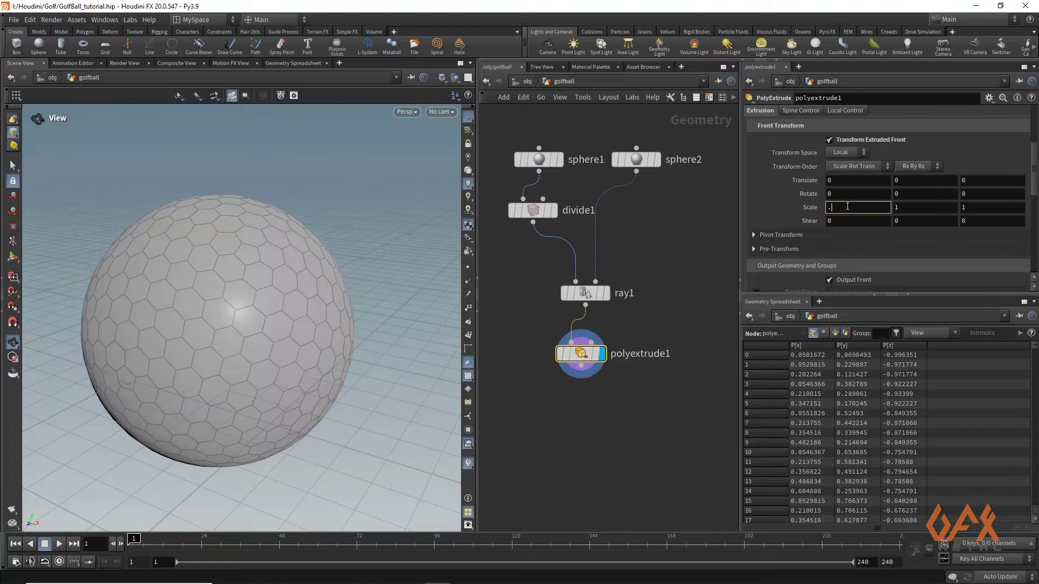
click(901, 207)
text(.9)
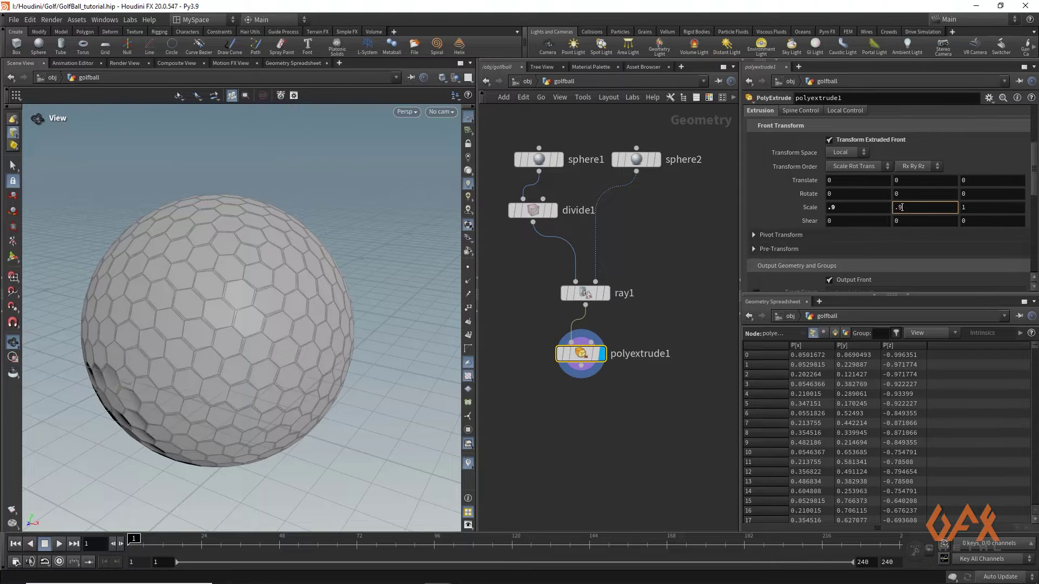
key(Return)
right_drag(199, 299, 427, 292)
scroll(260, 323, down, 2)
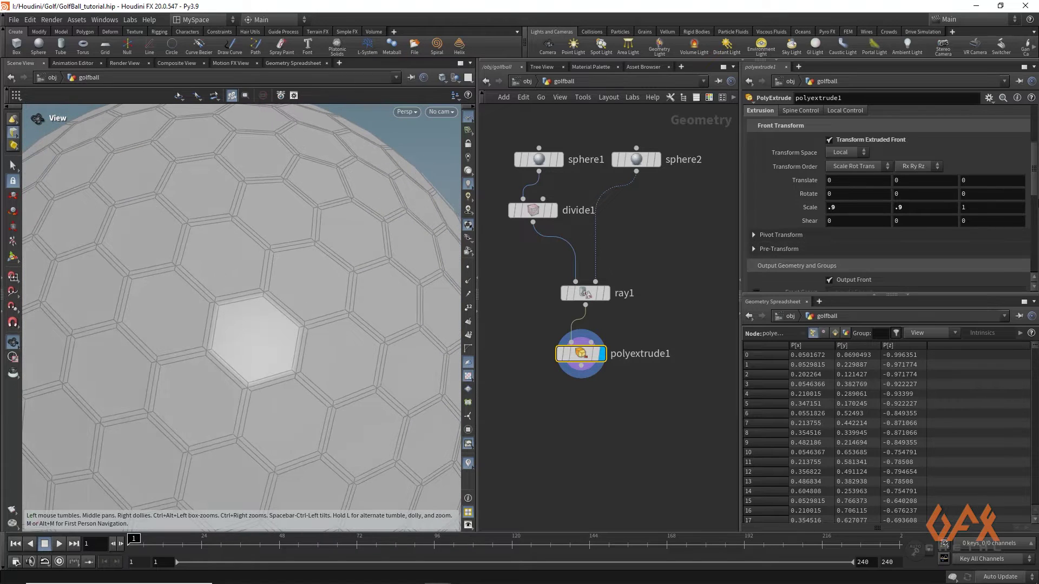
- Output the front faces of polyextrude1 as the extrudeFront group and add a second PolyExtrude node after it as the displayed node
drag(1035, 189, 1035, 208)
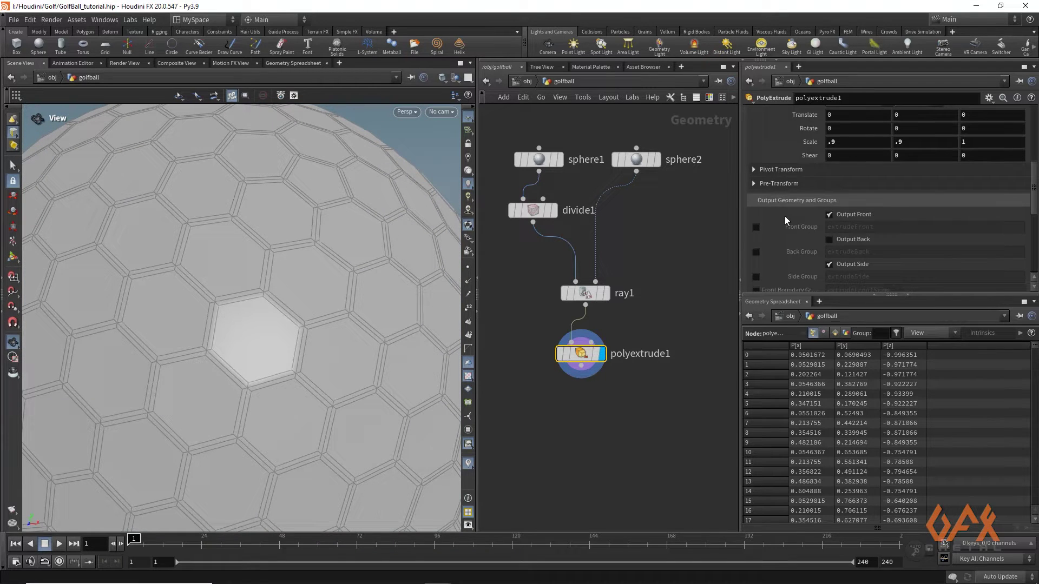
click(756, 227)
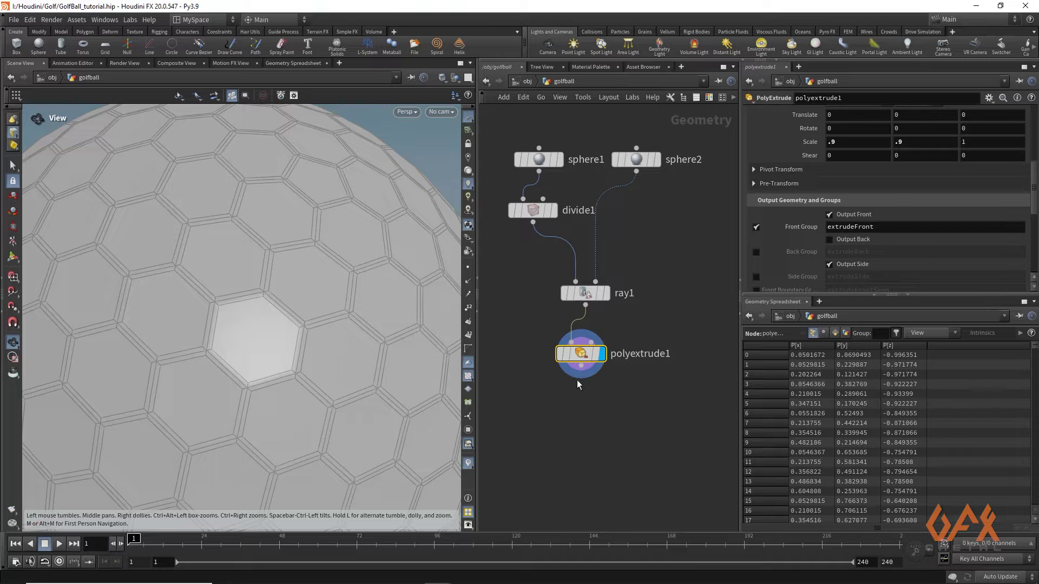
drag(580, 366, 577, 407)
click(577, 406)
text(e)
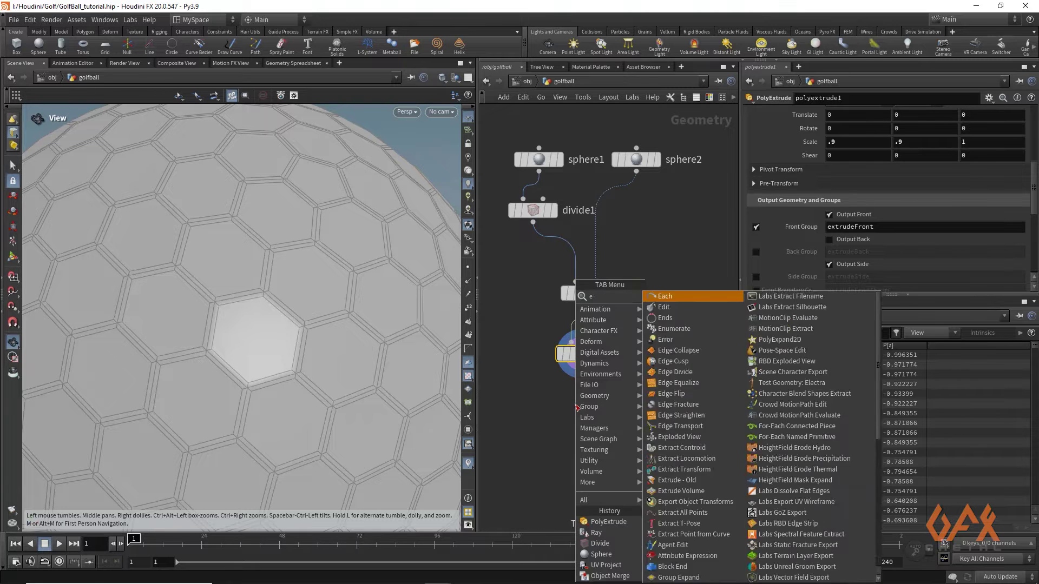
text(xtr)
click(675, 383)
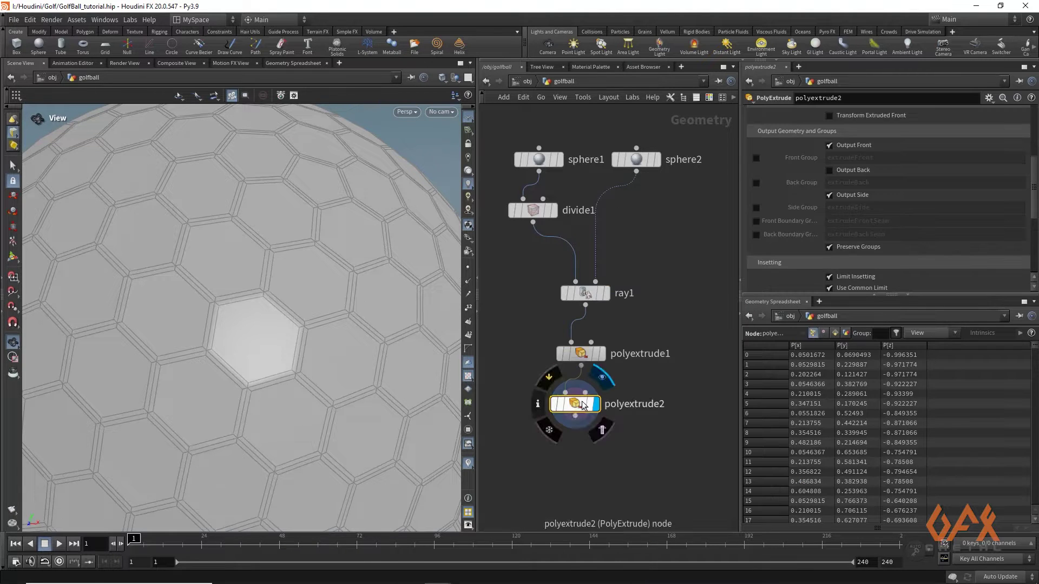
- Limit polyextrude2 to the extrudeFront group and set its extrusion distance to -0.03
drag(1033, 169, 1035, 110)
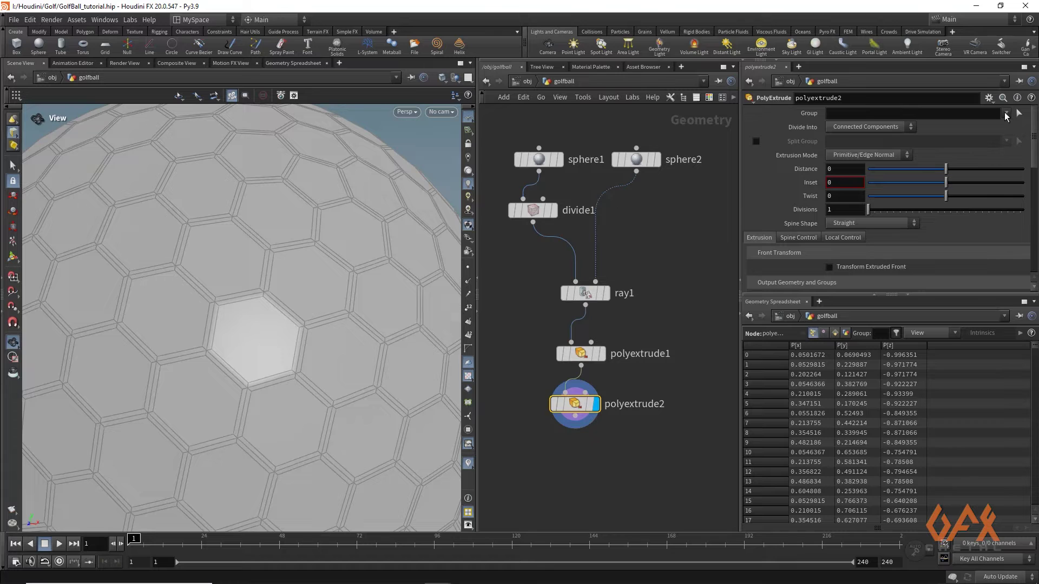
click(1004, 114)
click(981, 126)
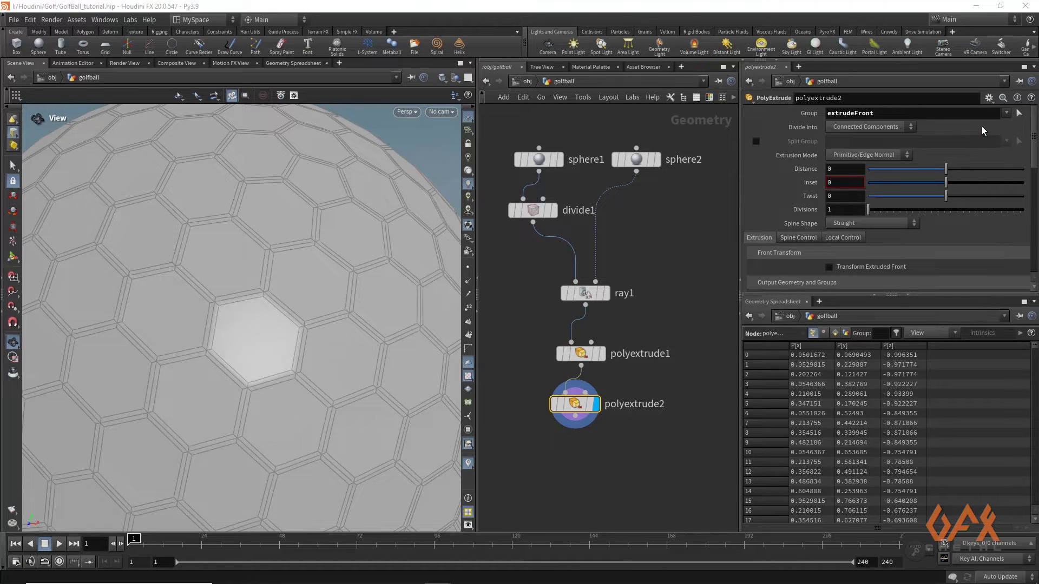
scroll(1034, 143, down, 1)
click(841, 162)
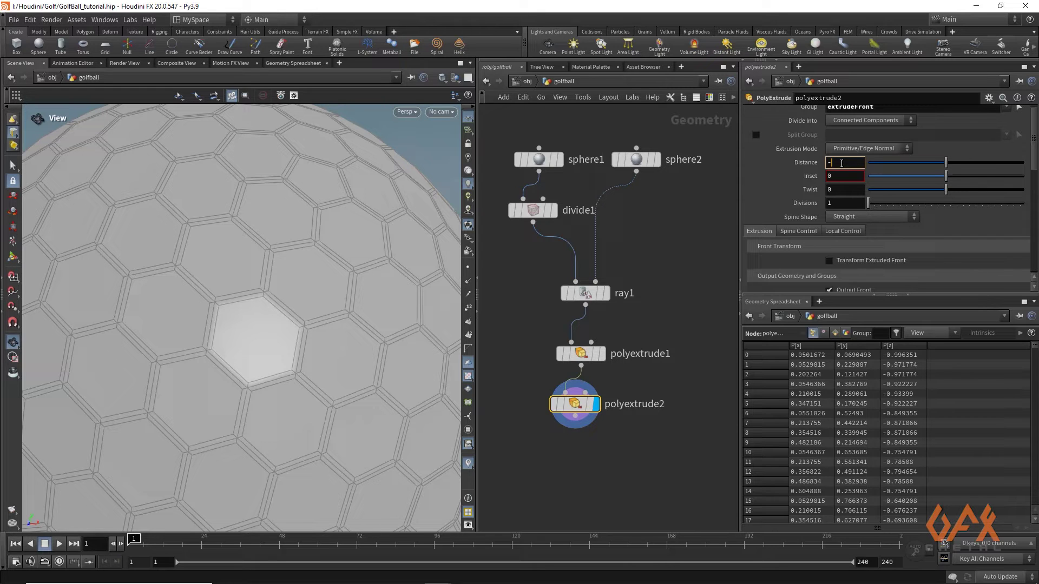
text(-.03)
key(Return)
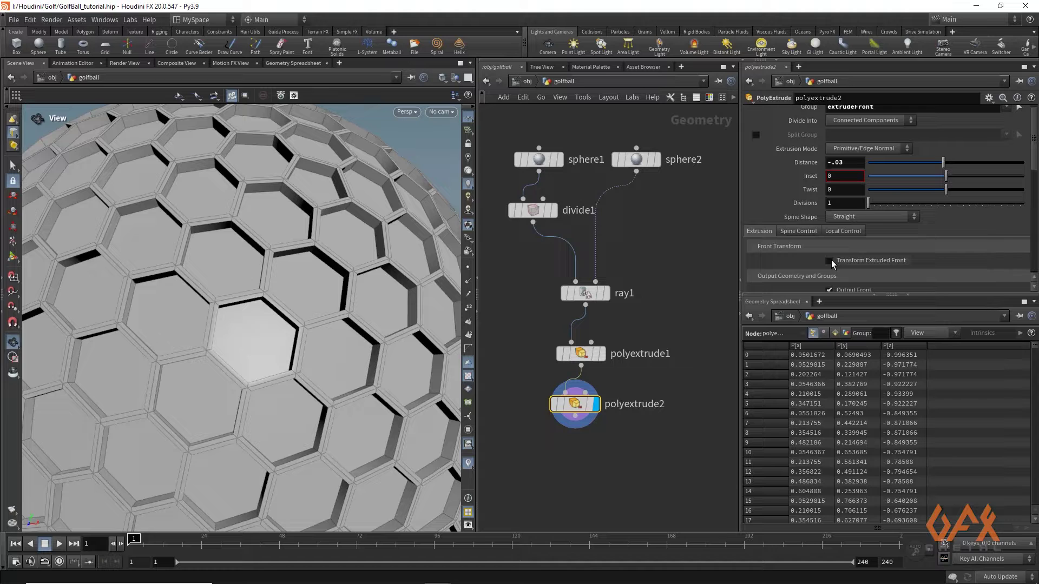
- Enable Transform Extruded Front on polyextrude2 and set the front's scale to 0 on all three axes
click(830, 260)
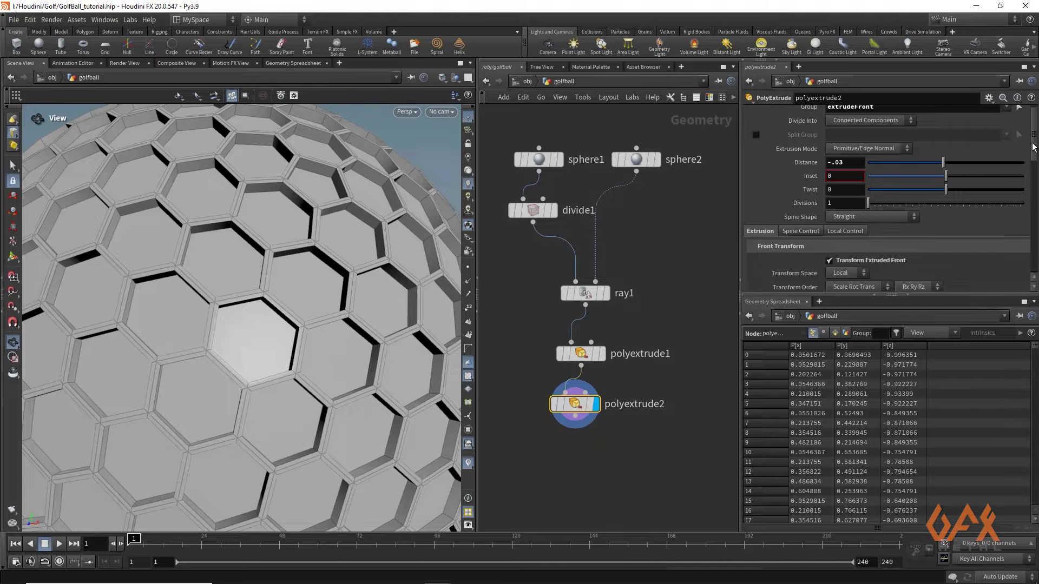
drag(1034, 148, 1033, 184)
click(837, 203)
text(0)
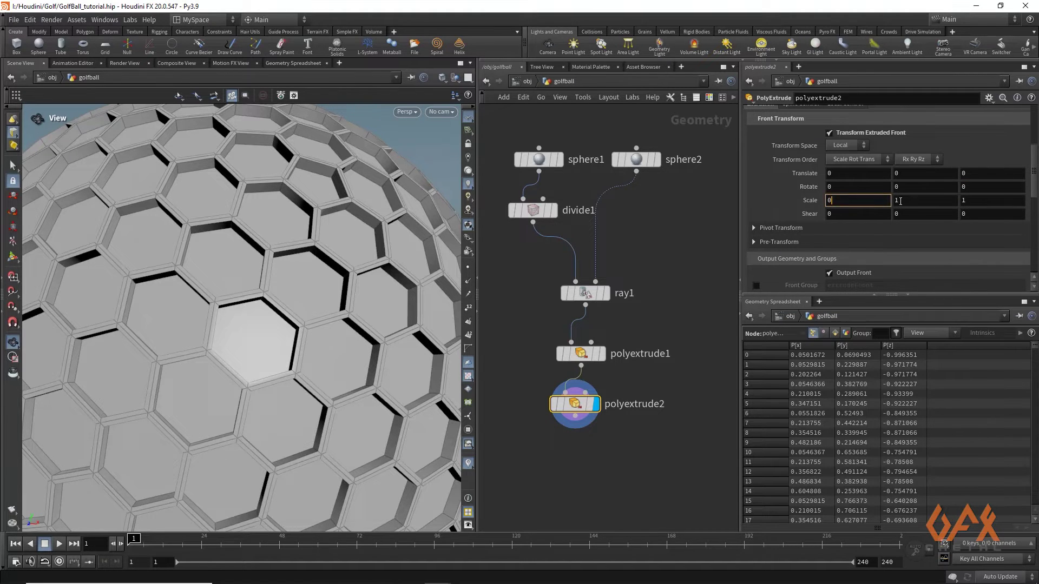
click(899, 201)
text(0)
click(966, 201)
text(0)
key(Return)
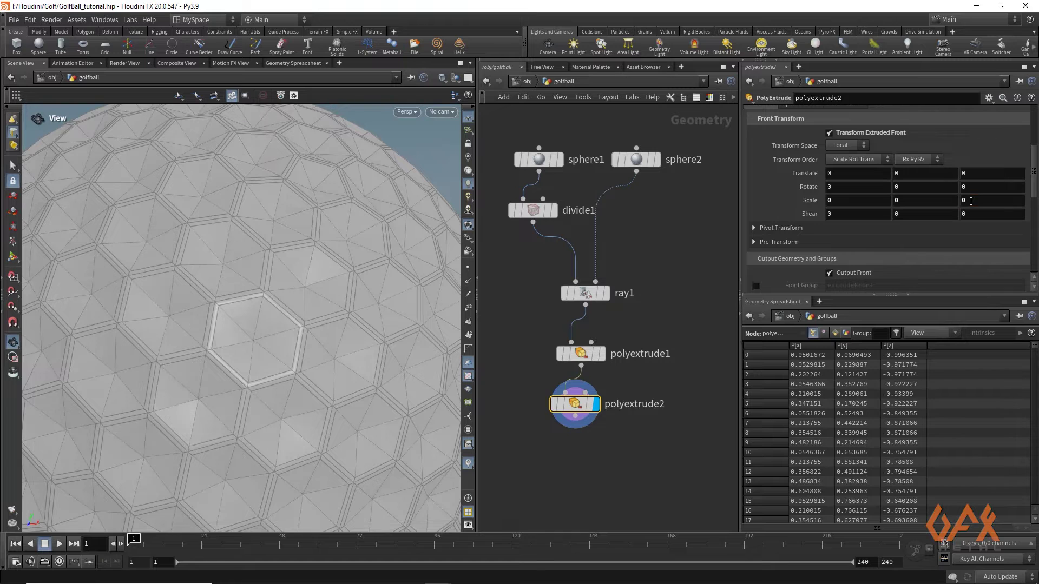
- Show point numbers in the viewport and examine the points at the centre of a hexagonal cell
scroll(234, 355, up, 8)
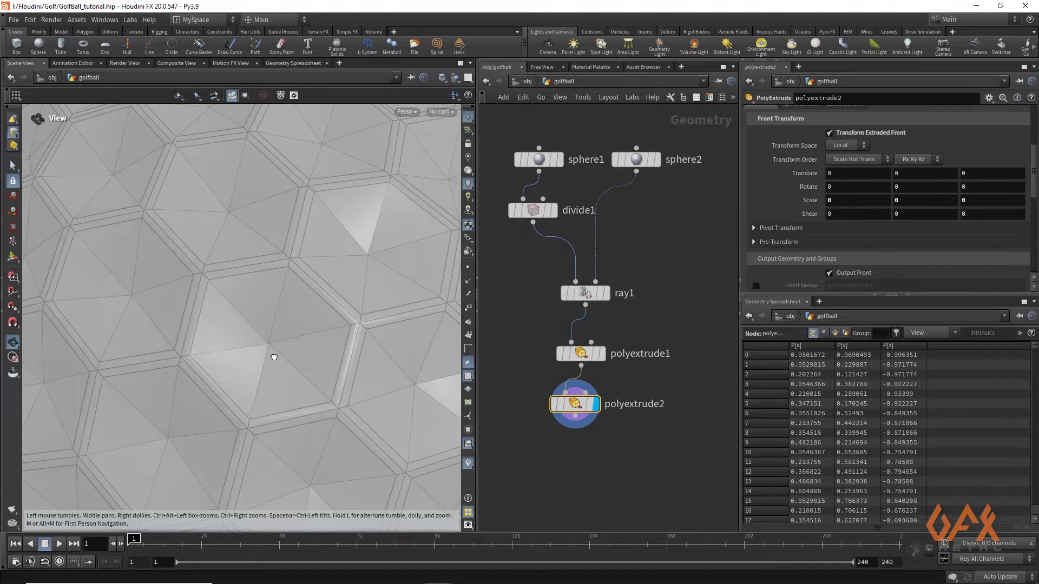
drag(274, 357, 282, 359)
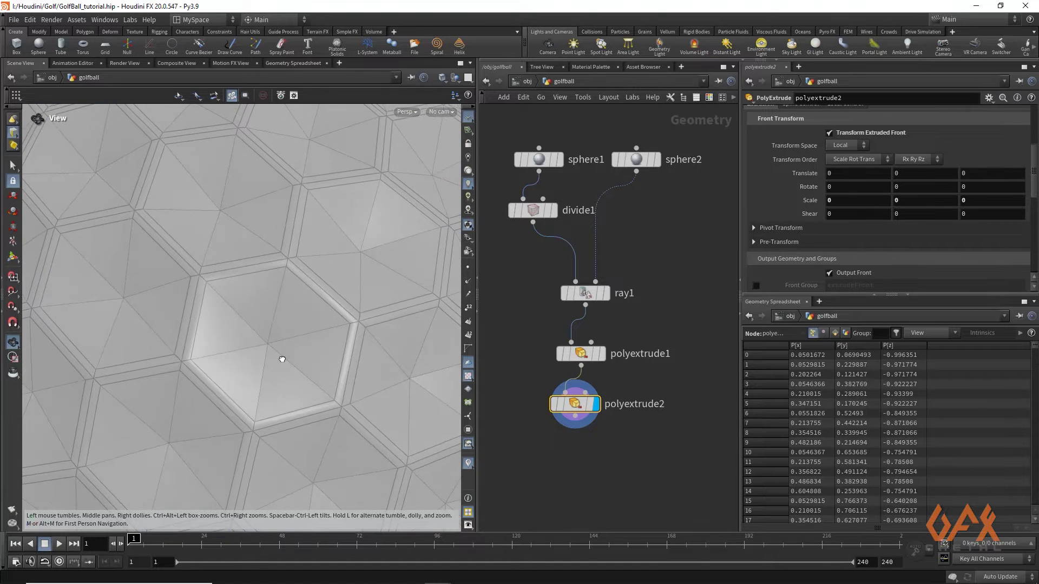
click(469, 308)
scroll(263, 344, up, 10)
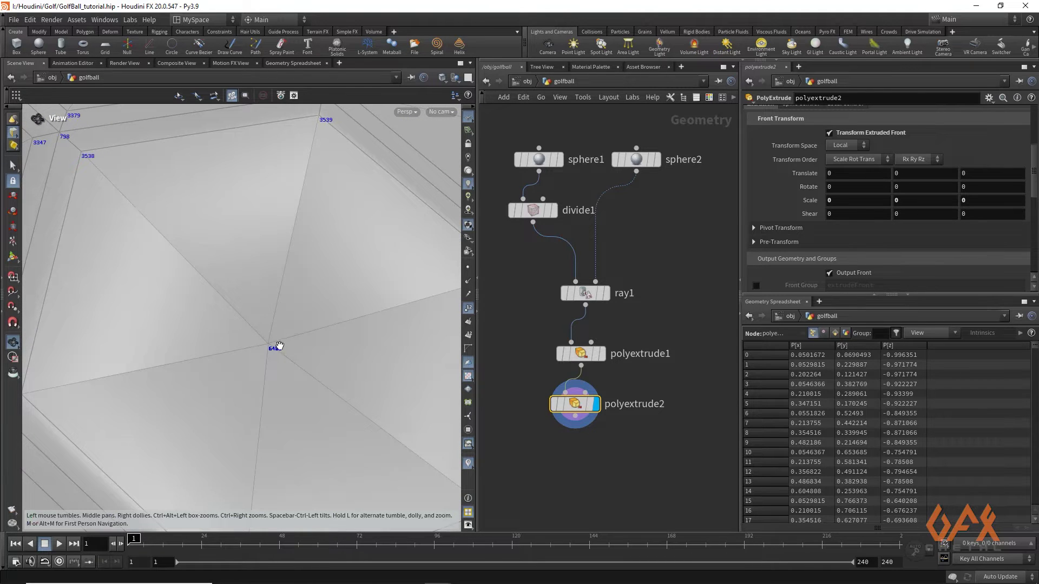
- Add a Fuse node after polyextrude2 and make it the displayed node
drag(574, 415, 574, 455)
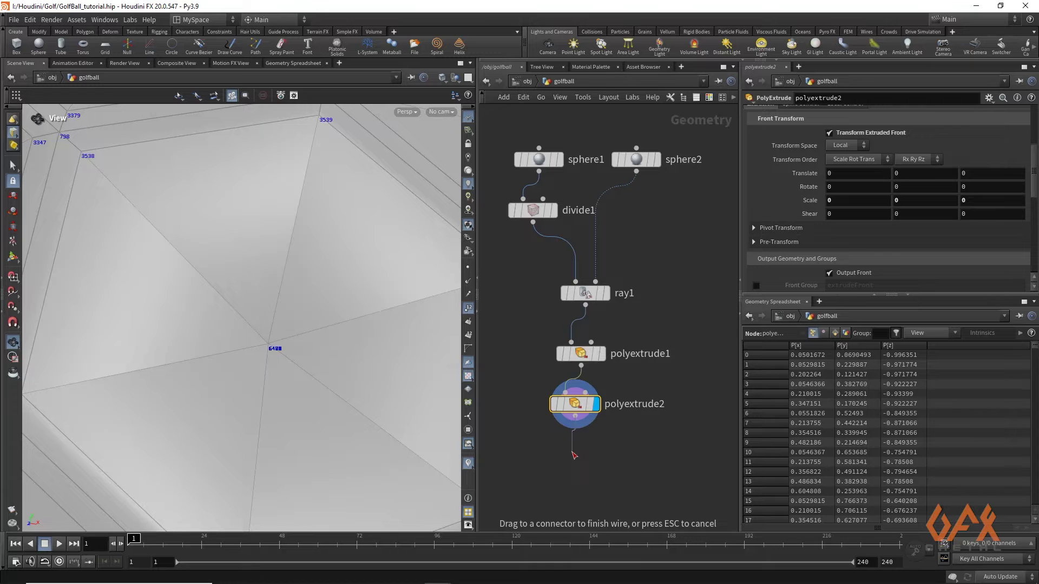
click(575, 456)
text(fus)
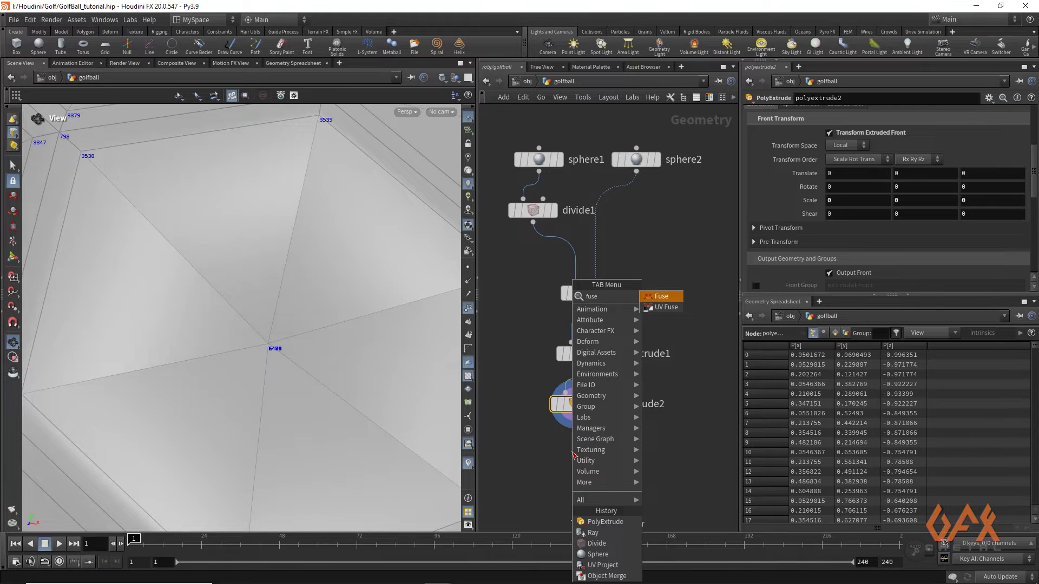
text(e)
key(Return)
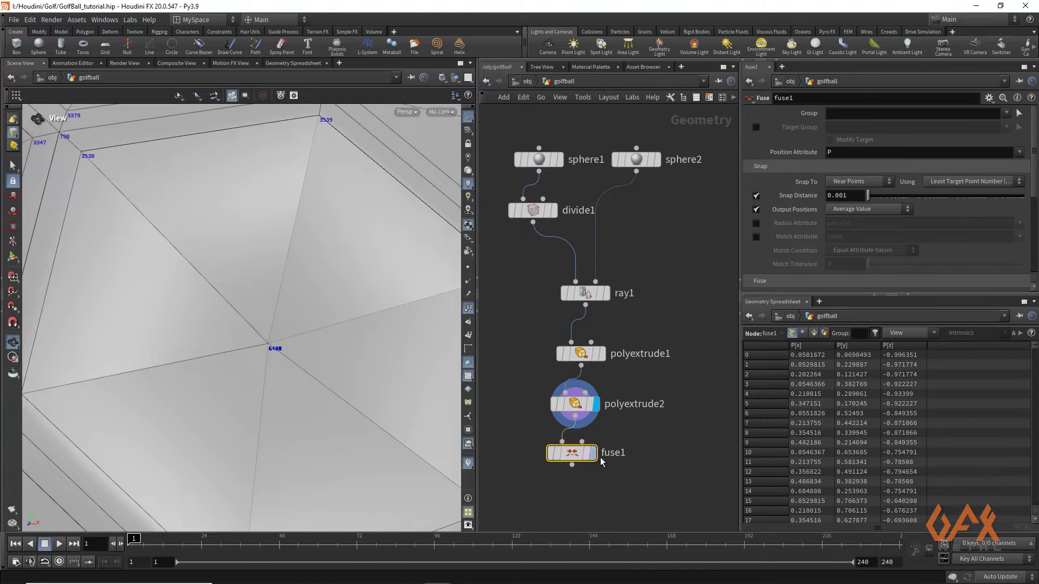
mouse_move(598, 454)
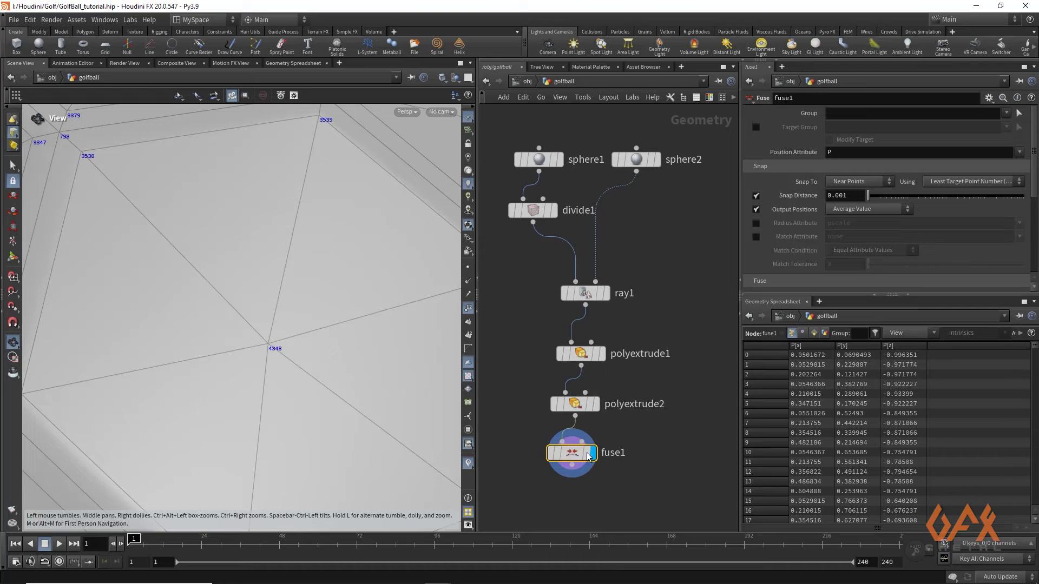
- Examine the whole fused sphere and hide the point numbers in the viewport
right_drag(298, 341, 81, 361)
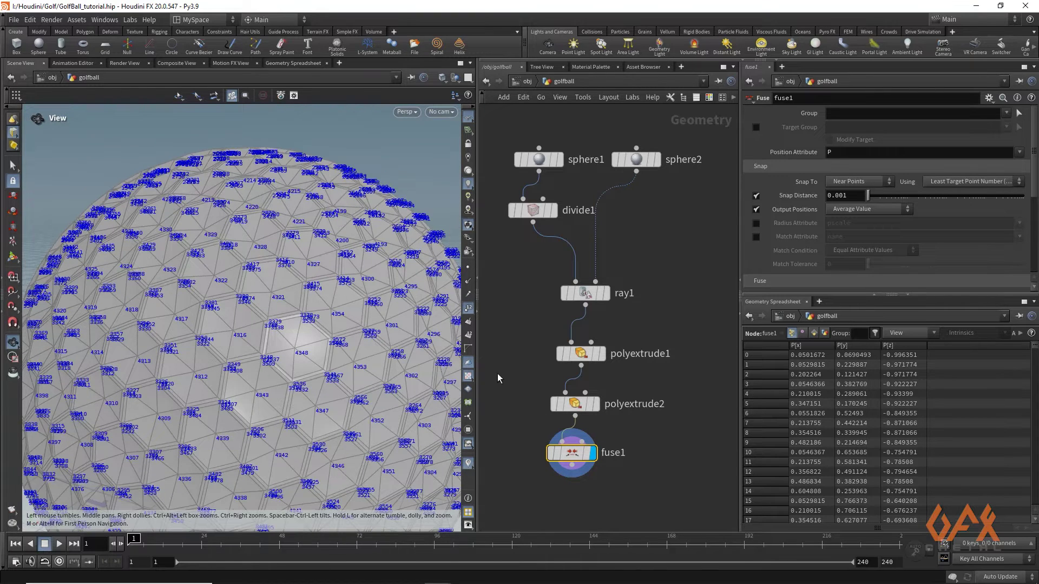
click(468, 308)
scroll(360, 336, down, 5)
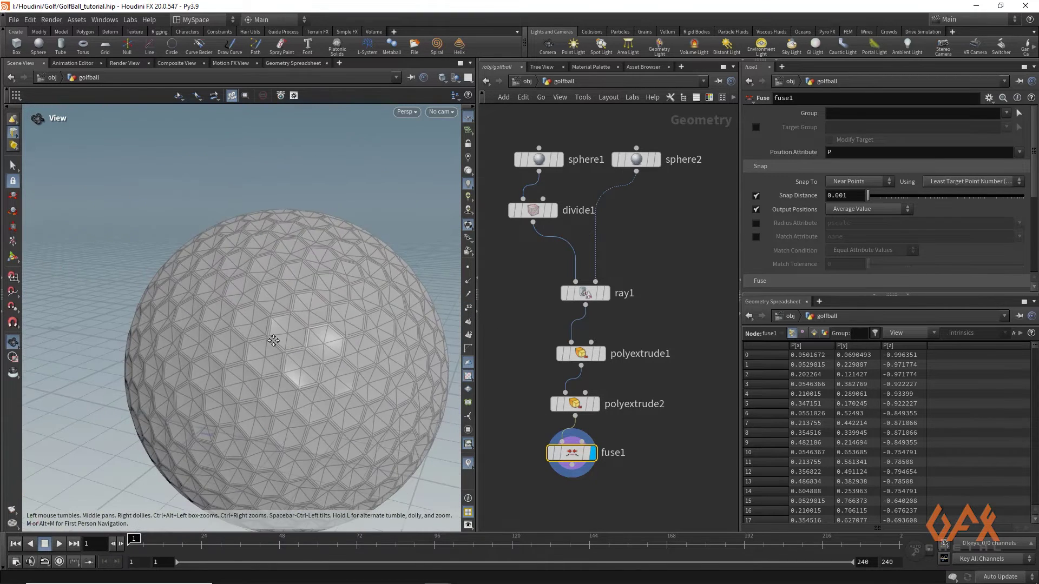
drag(254, 308, 263, 293)
- Add a Subdivide node after fuse1 and make it the displayed node
middle_drag(557, 486, 566, 403)
drag(580, 383, 583, 418)
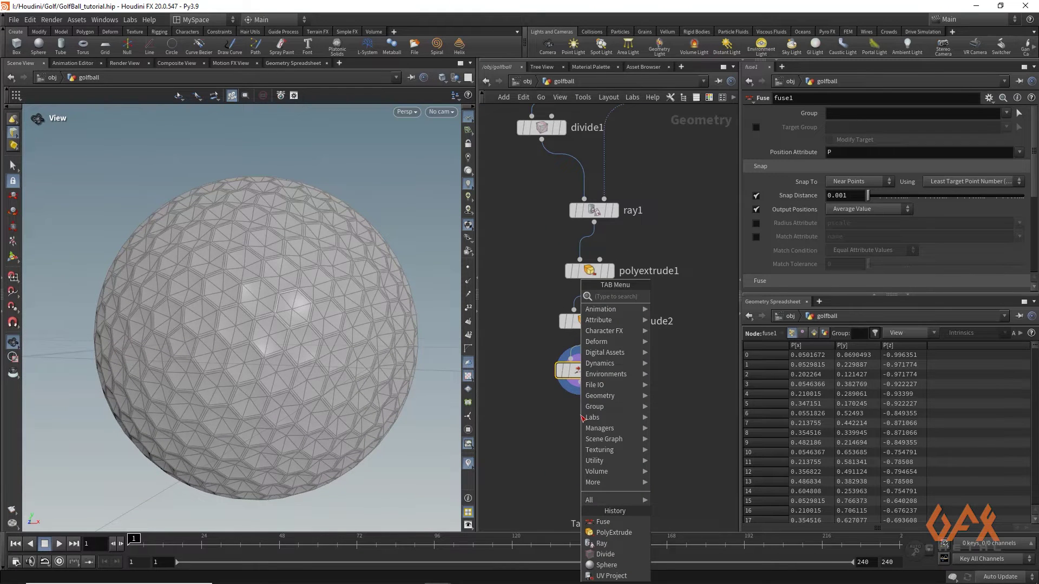
text(sub)
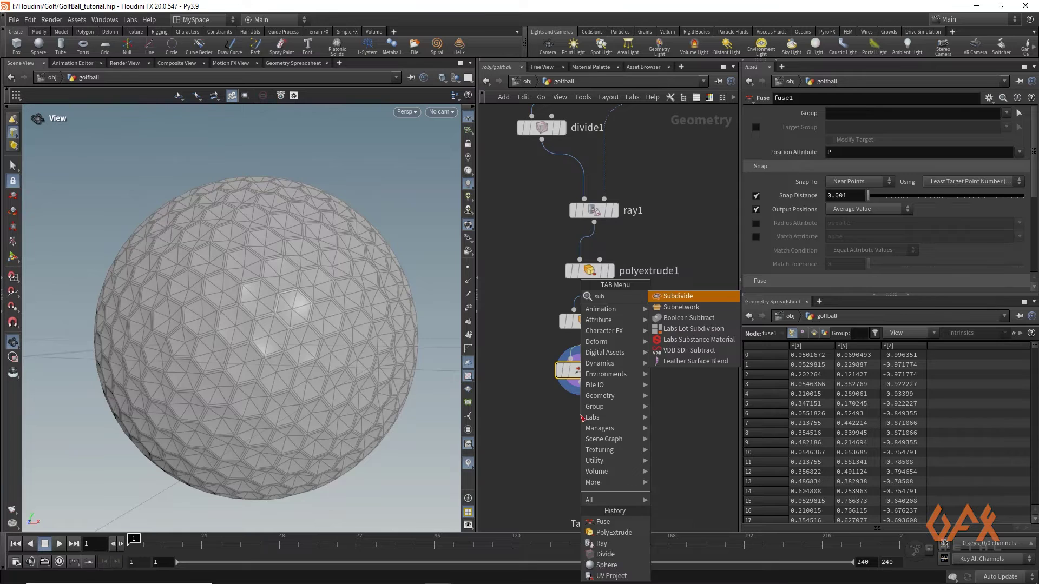
key(Return)
click(602, 420)
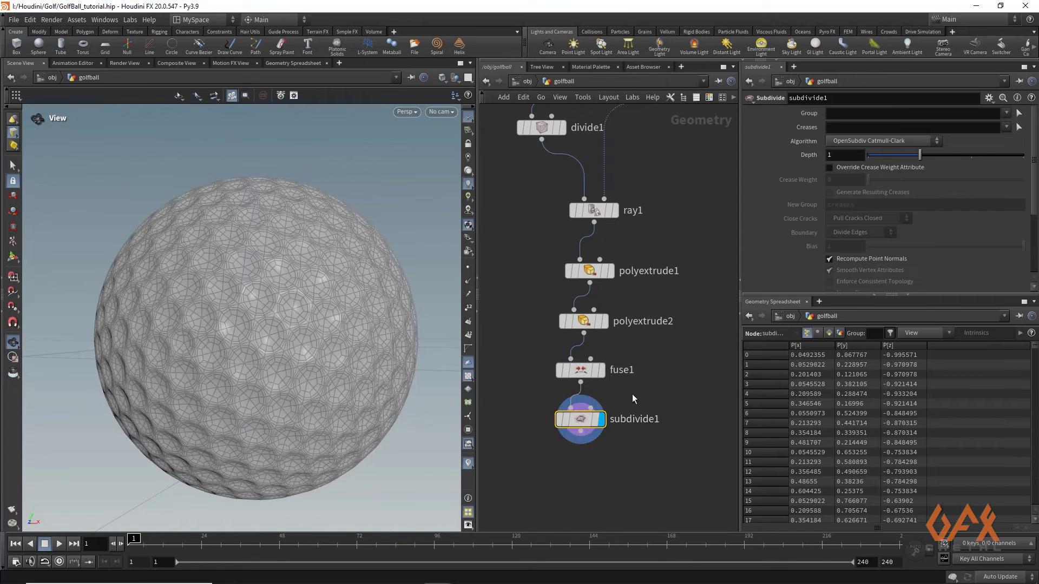
- Set the subdivision depth to 2 and switch the viewport to shaded display without wireframe to check the dimples
drag(926, 156, 955, 157)
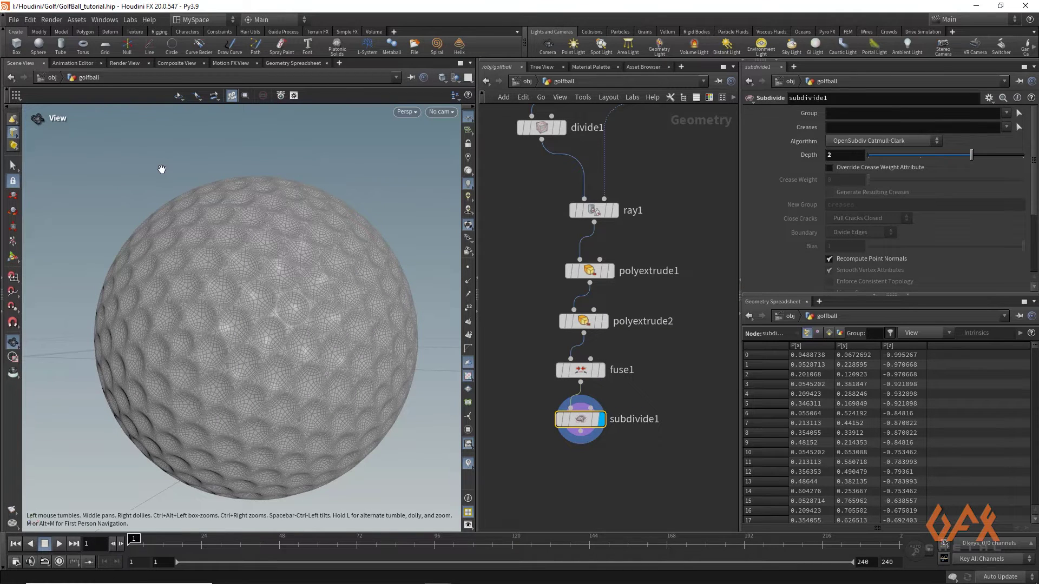
key(shift+w)
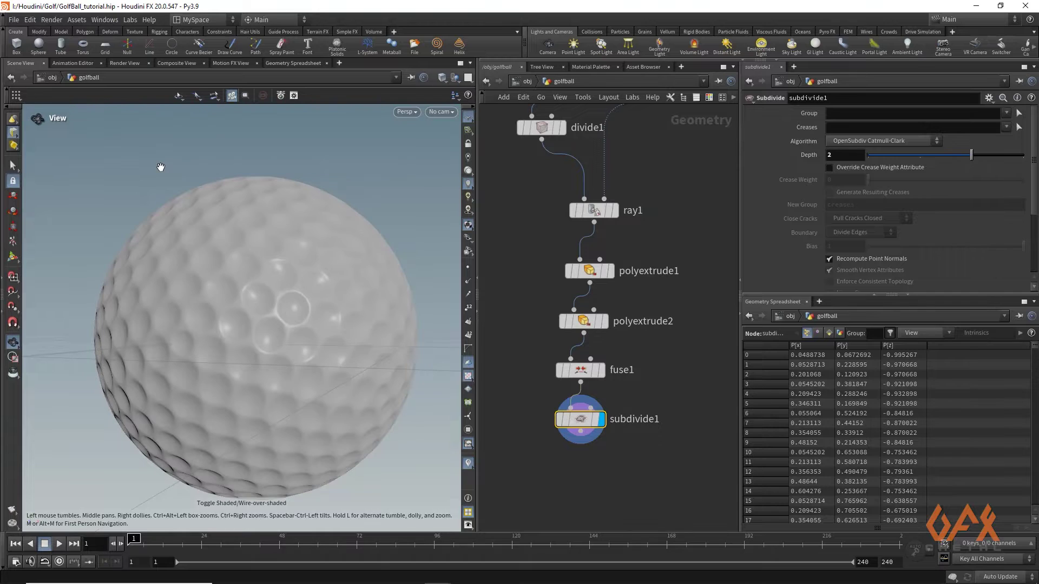
mouse_move(163, 174)
mouse_down()
mouse_move(262, 227)
mouse_move(209, 294)
mouse_move(179, 295)
mouse_move(225, 283)
mouse_move(226, 270)
mouse_move(215, 290)
mouse_up()
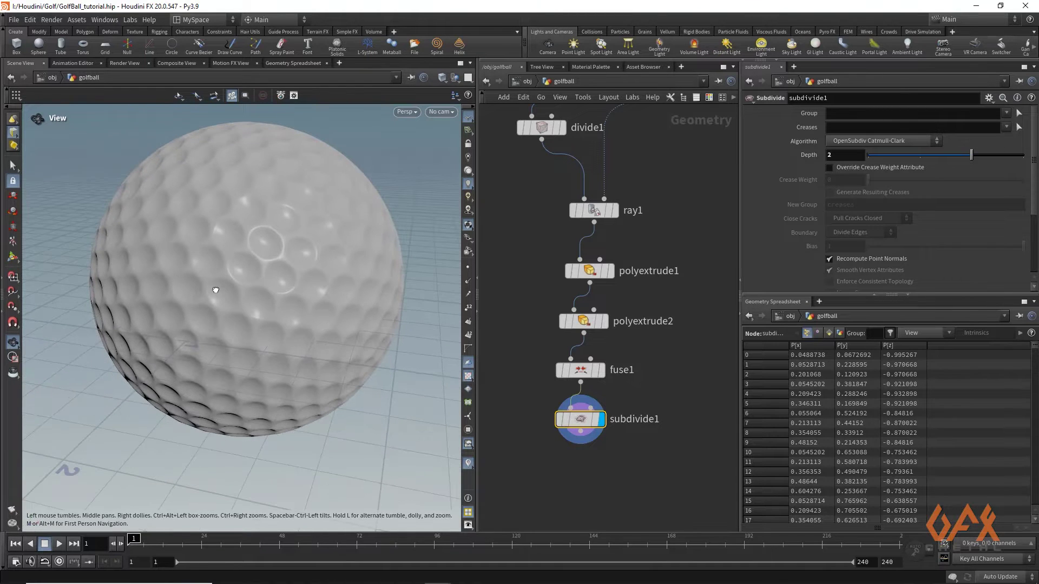
- Add a UV Project node after subdivide1 and make it the displayed node
middle_drag(625, 456, 587, 373)
drag(586, 373, 592, 401)
click(591, 401)
text(uvp)
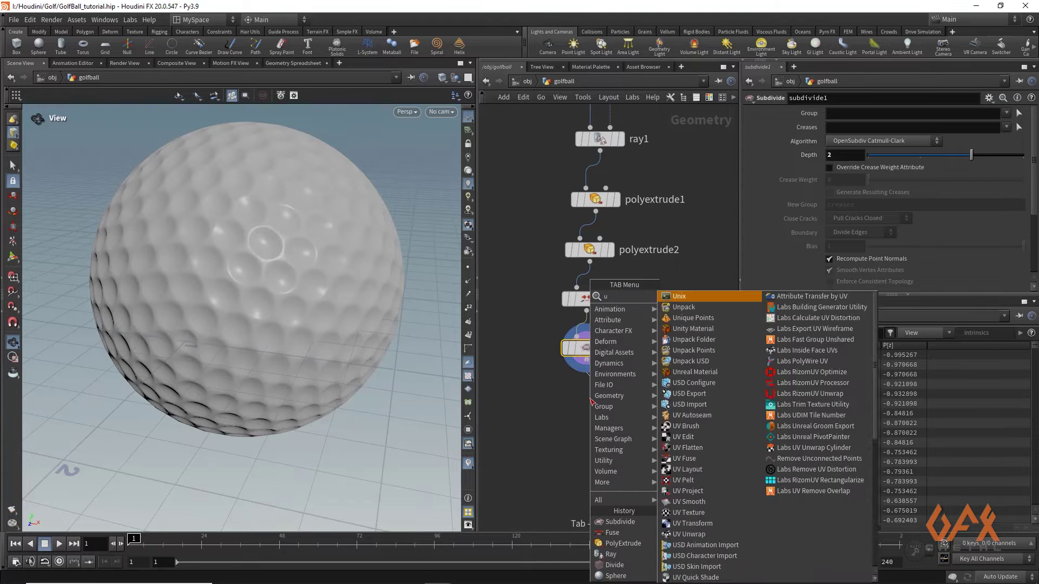
key(Down)
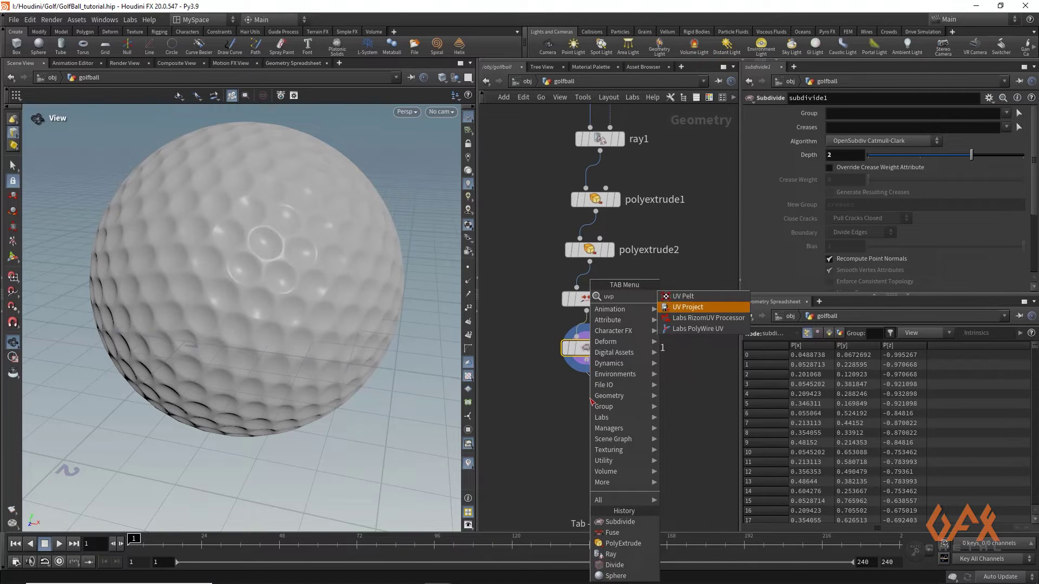
key(Return)
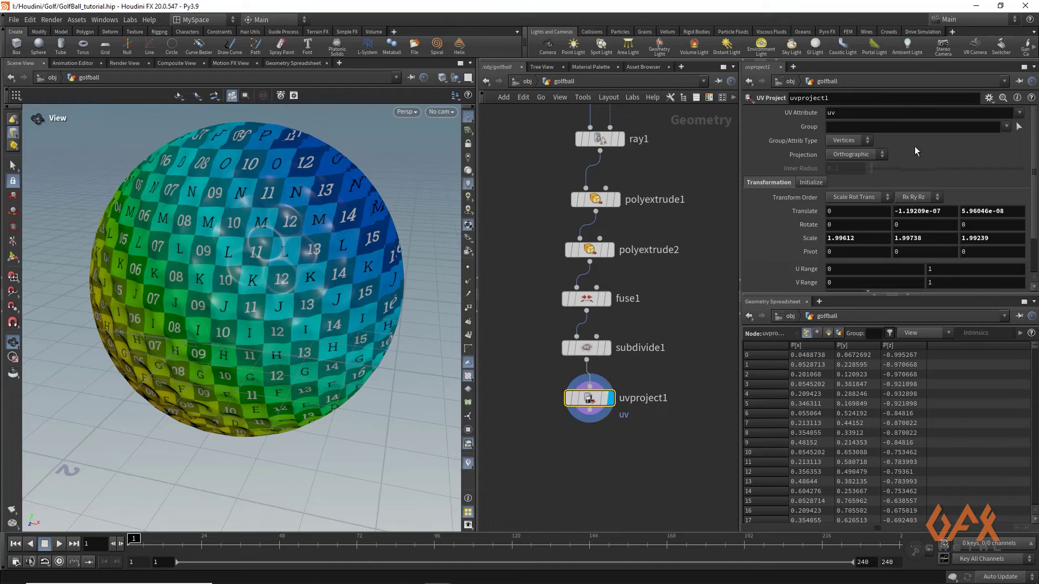
- Set the UV Project node's projection to Polar and check the UV grid around the ball
click(857, 155)
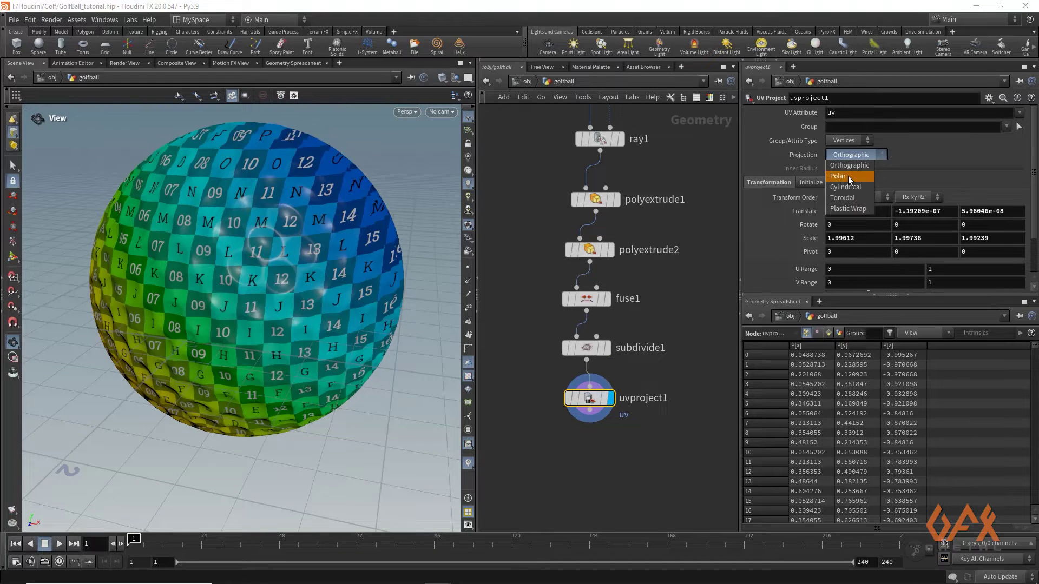
click(850, 178)
right_drag(248, 277, 214, 269)
drag(250, 267, 248, 315)
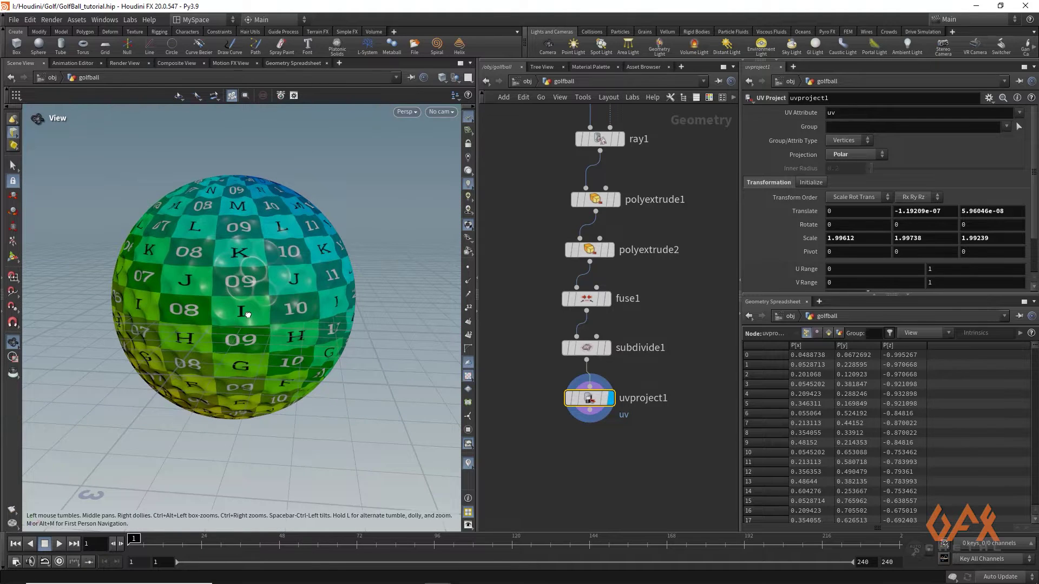
- Move uvproject1 down and insert a Normal node between subdivide1 and uvproject1
drag(588, 403, 574, 437)
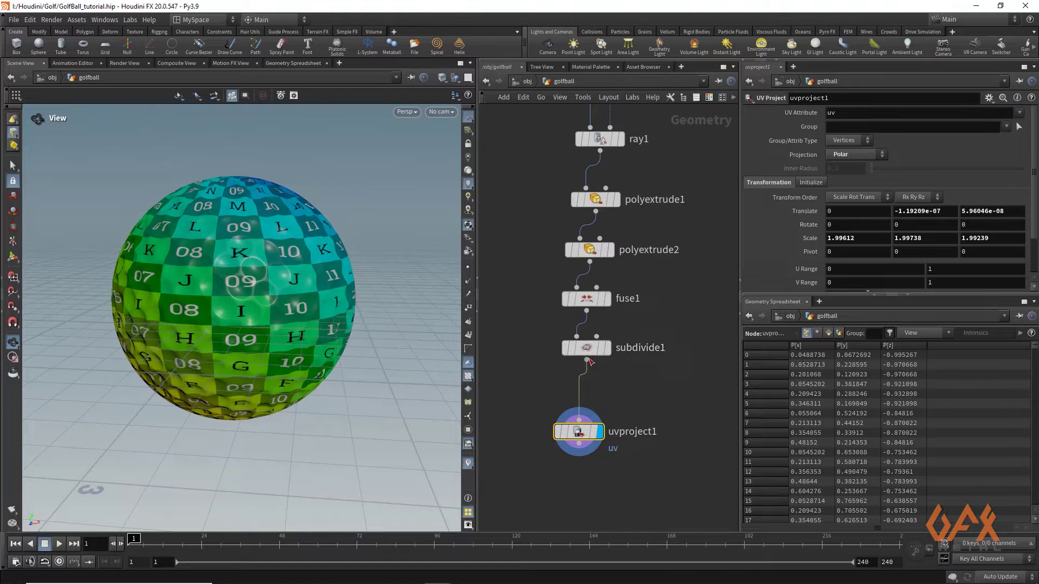
click(586, 360)
text(nor)
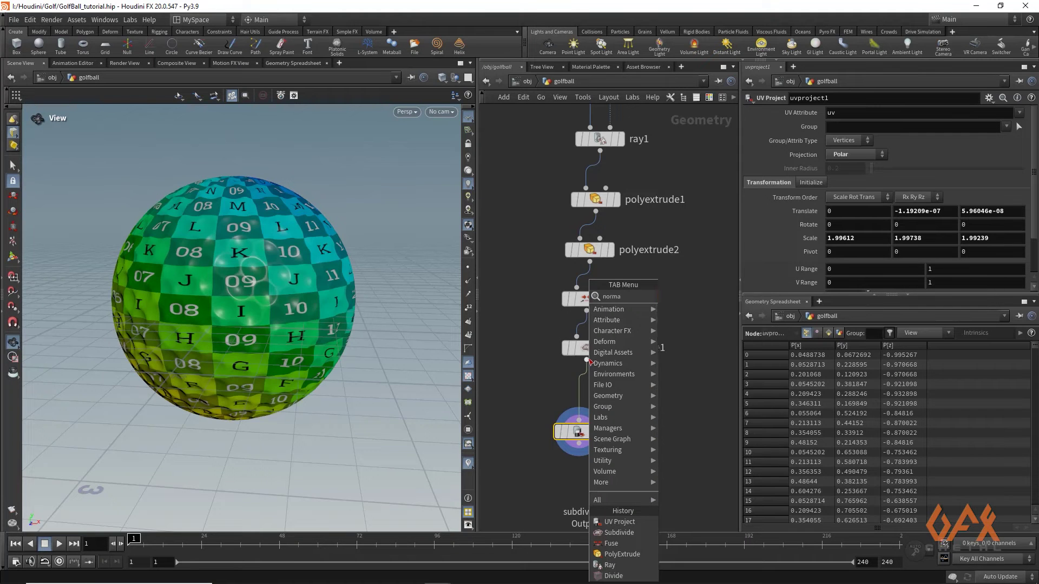
text(ma)
key(Return)
click(586, 396)
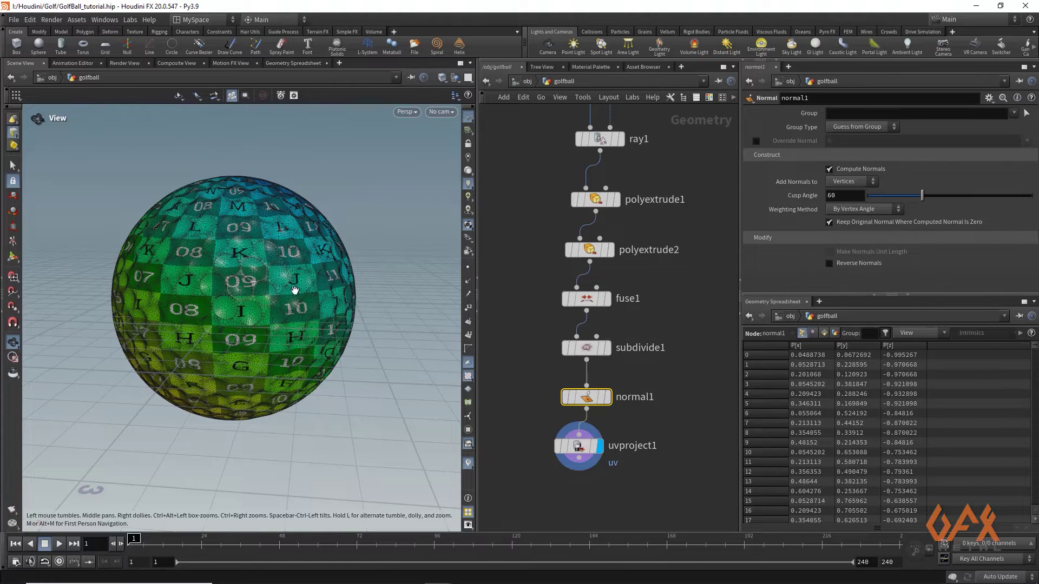
mouse_move(563, 346)
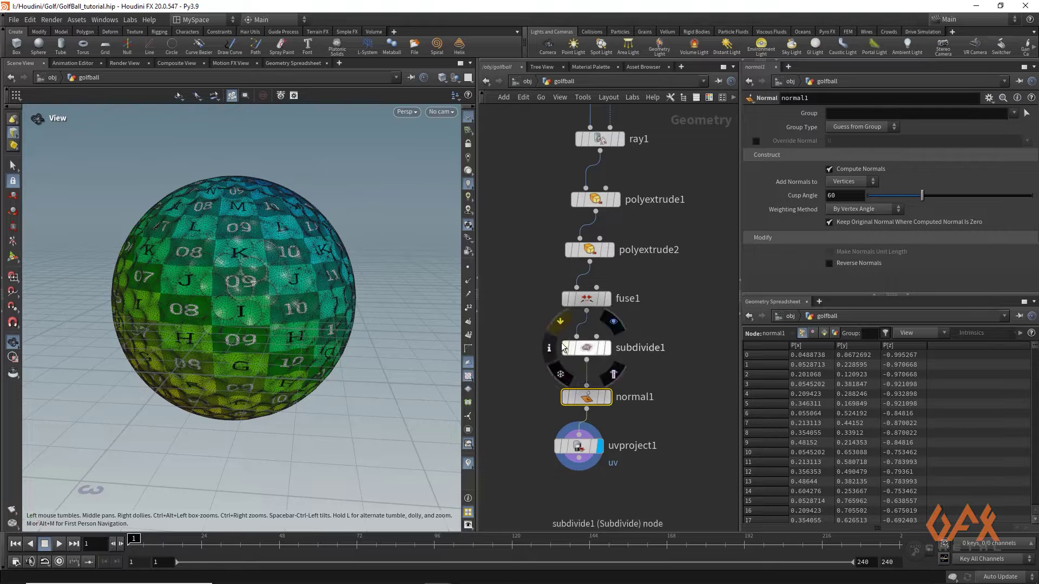
- Add a Name node directly after uvproject1 in the golf ball network
middle_drag(530, 414, 516, 290)
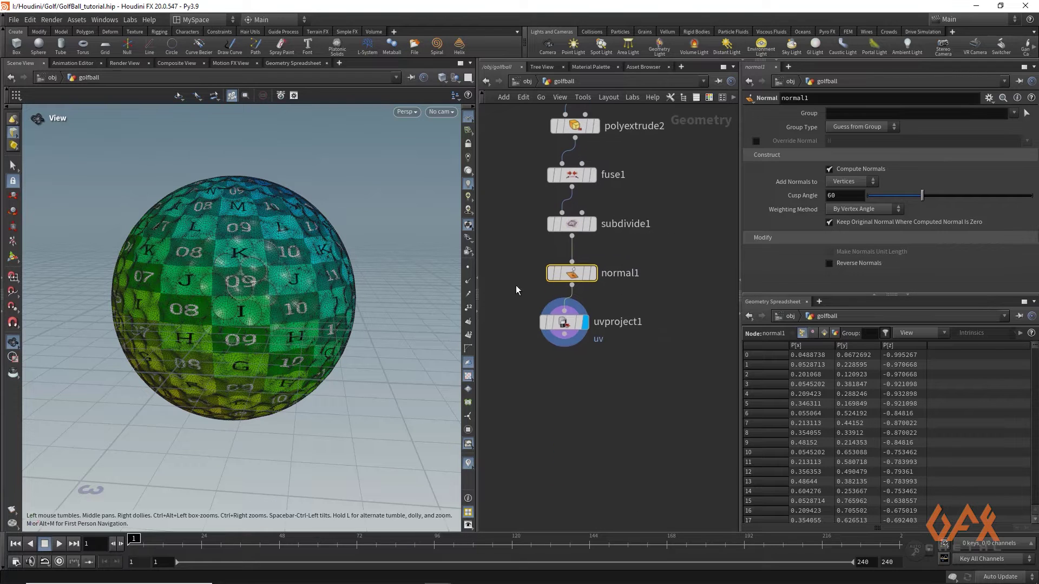
click(566, 340)
key(Tab)
text(nam)
key(Return)
click(565, 380)
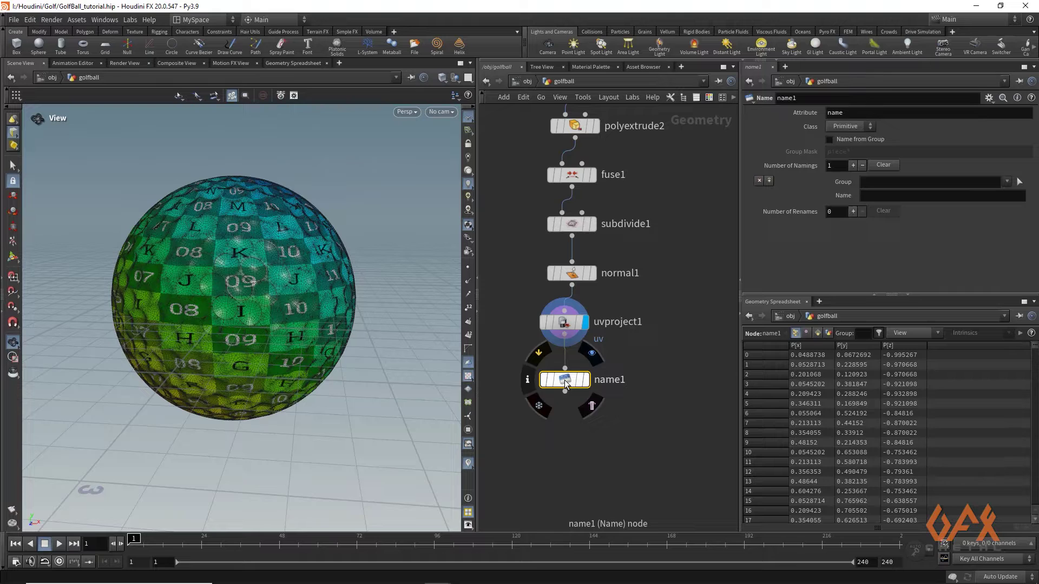
- Set the Name node's name value to /geo/golfball and make it the displayed node
click(850, 113)
click(876, 181)
click(876, 197)
text(/geo/golfball)
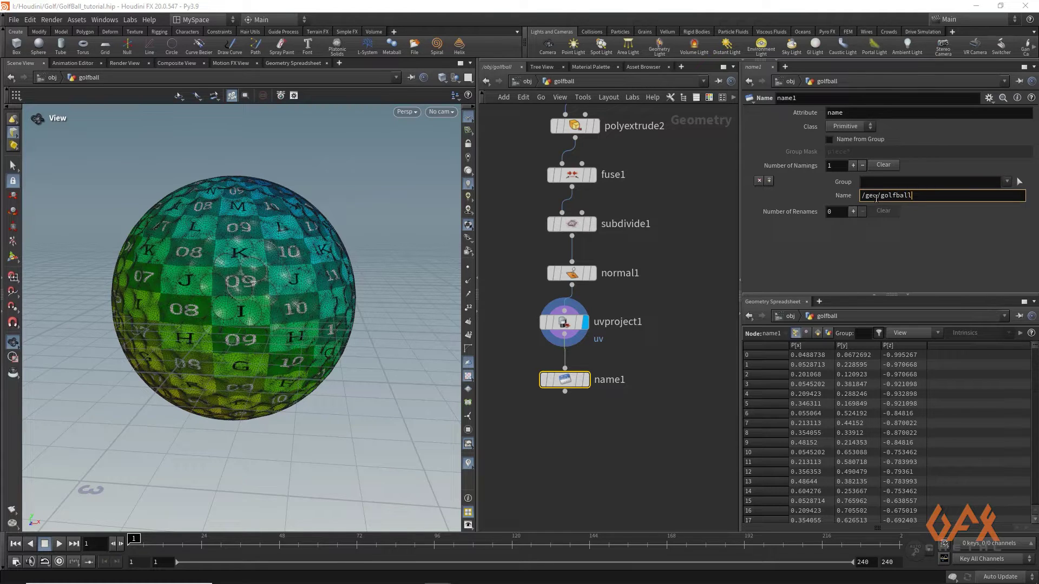
click(542, 433)
click(591, 355)
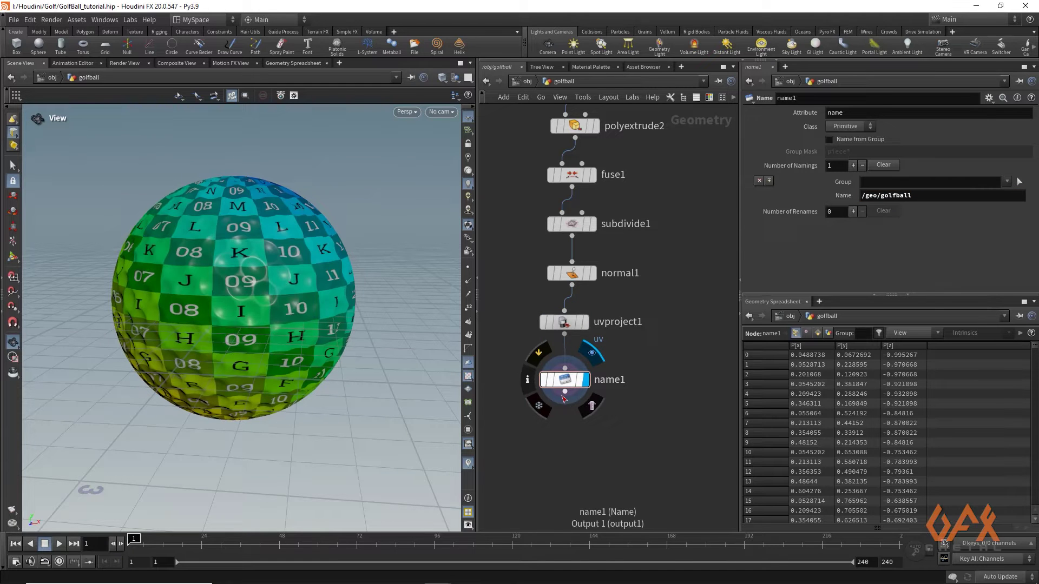
- Add a Transform node after name1 and make it the displayed node
drag(564, 393, 564, 433)
key(Tab)
text(tran)
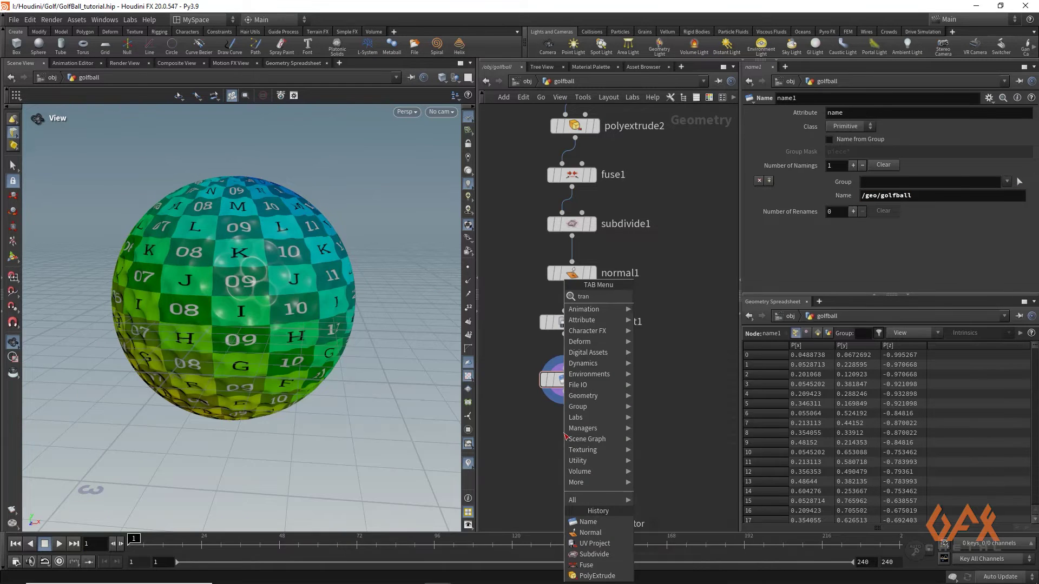
key(Return)
click(564, 433)
click(586, 433)
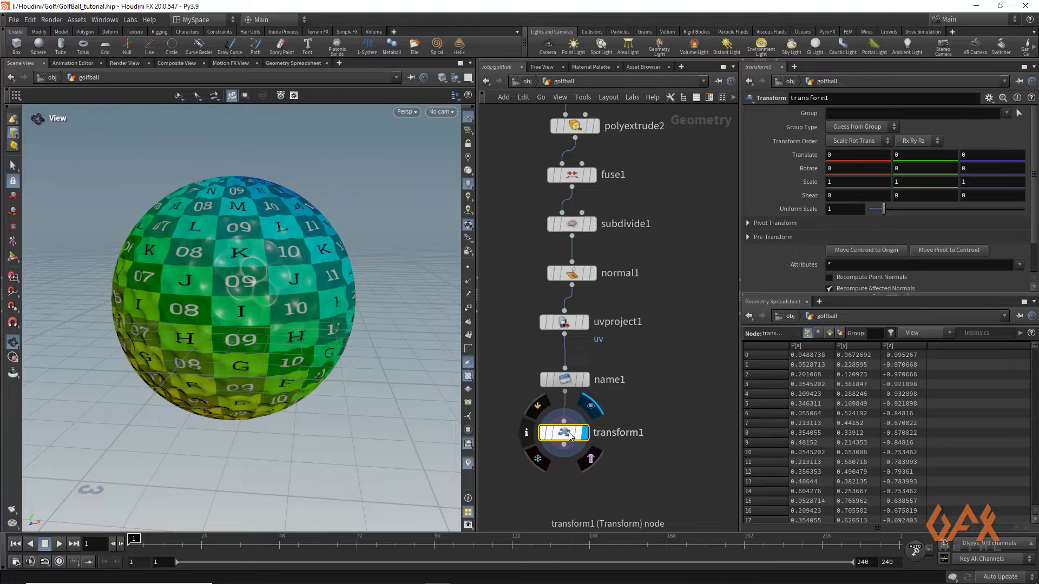
- Set the Transform node's Y translation to 2 and check the raised ball above the grid
click(915, 155)
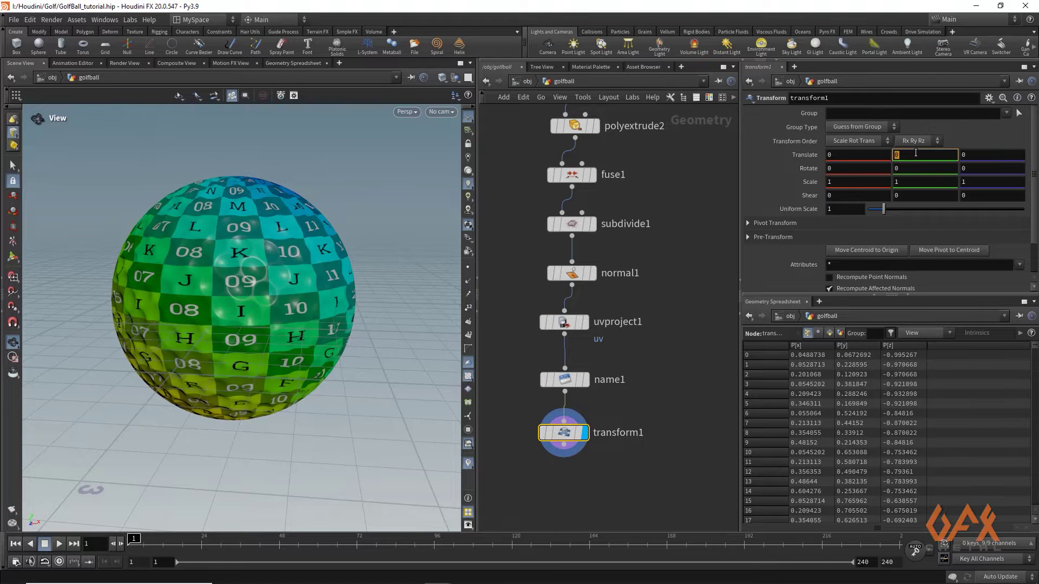
key(Return)
right_drag(285, 234, 195, 267)
middle_drag(246, 268, 230, 338)
drag(232, 326, 232, 288)
right_drag(241, 270, 281, 290)
drag(292, 294, 222, 271)
- Add a Null node after transform1 and rename it OUT_golfball
middle_drag(570, 470, 566, 387)
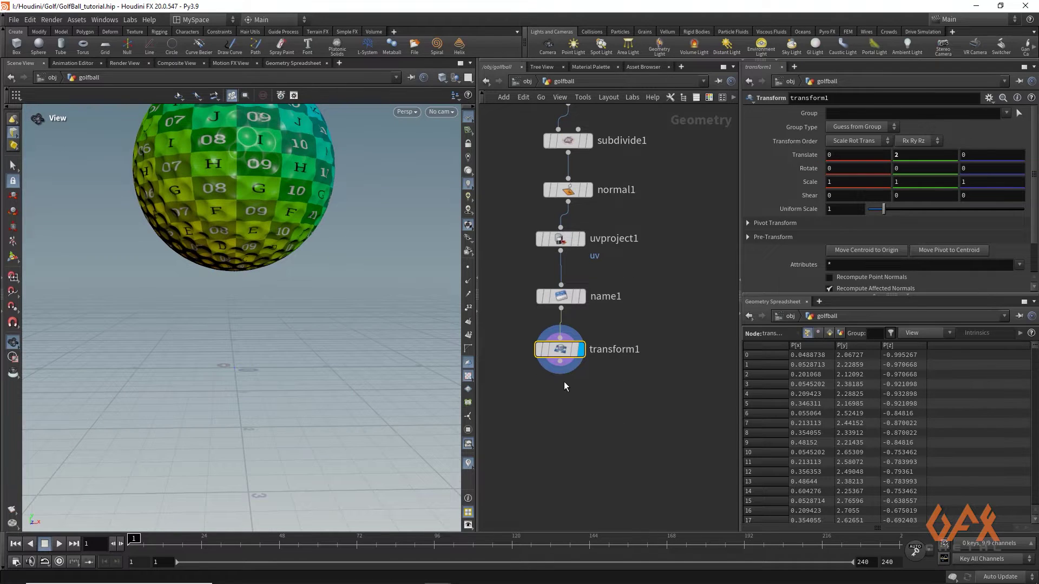
drag(559, 377, 560, 407)
text(null)
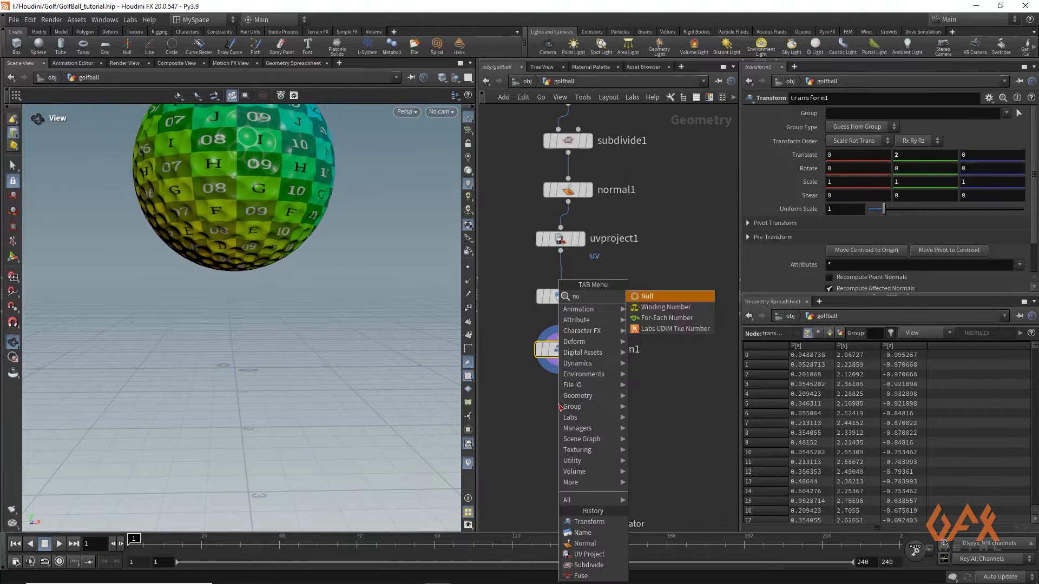
key(Return)
click(592, 404)
double_click(591, 405)
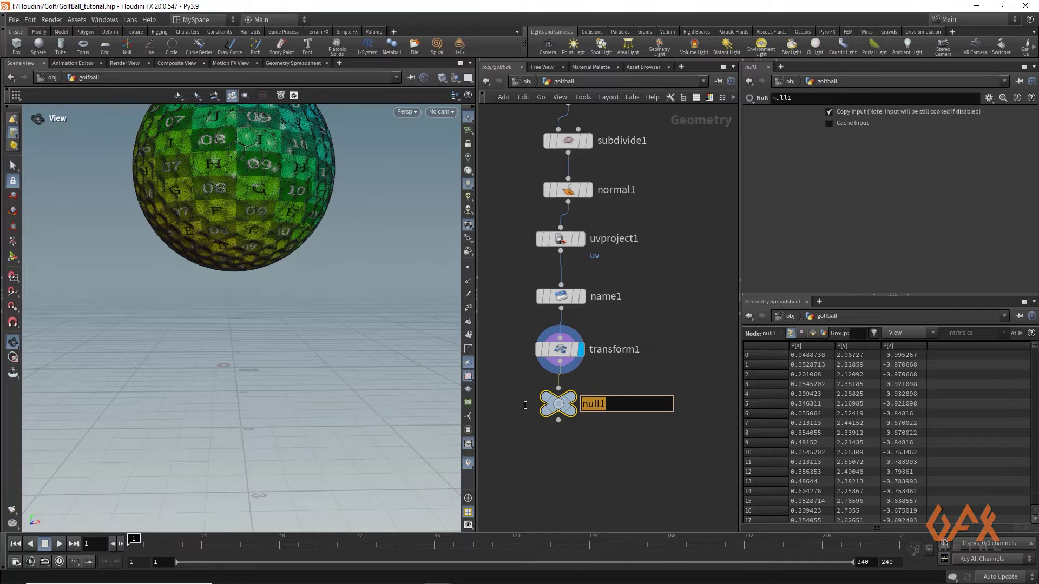
text(OUT_golfbal)
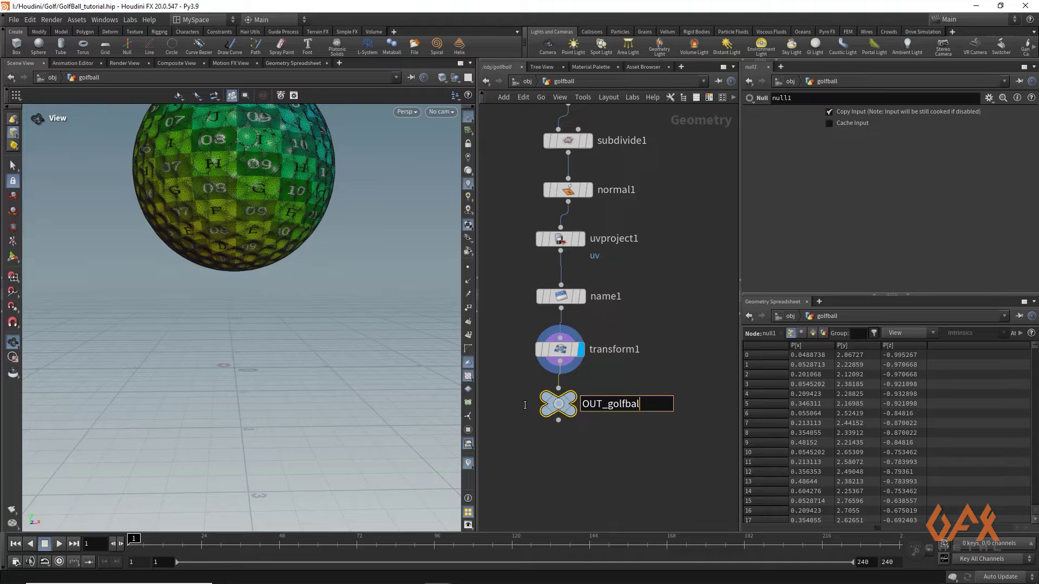
text(l)
key(Return)
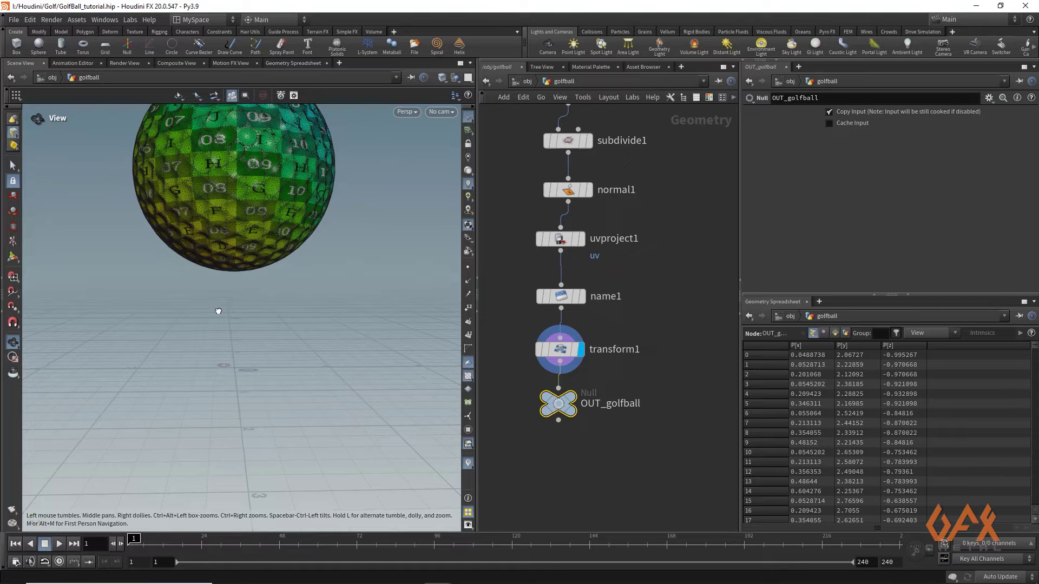
- Switch the viewport to the front view and turn off the UV texture display on the ball
key(space+3)
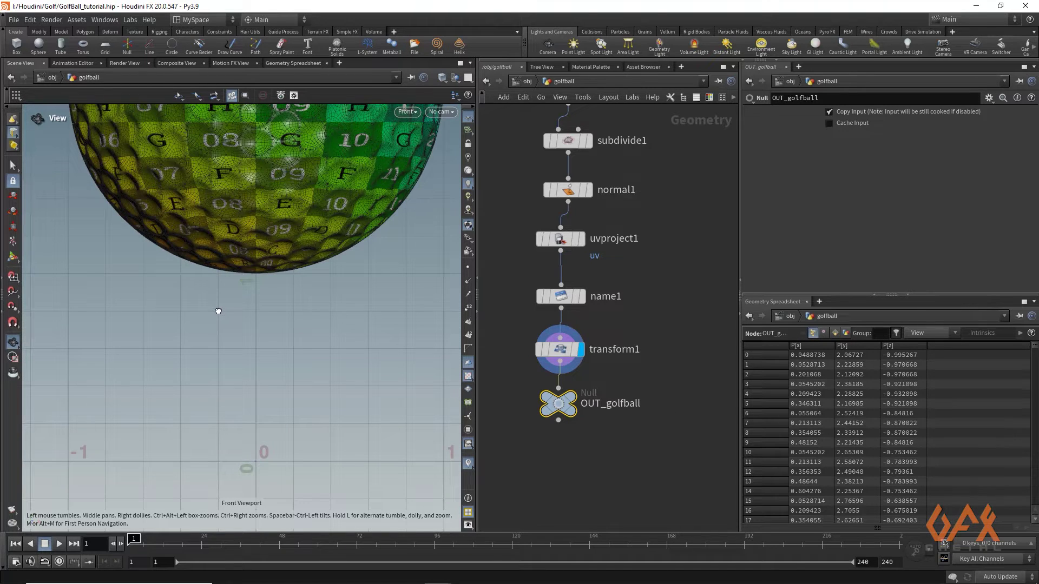
middle_drag(663, 176, 624, 238)
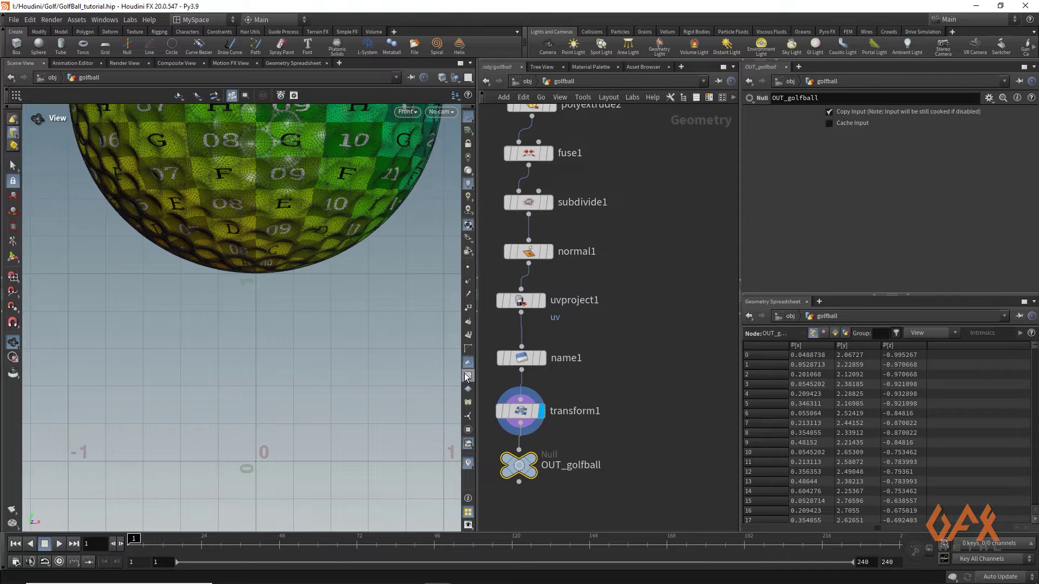
click(467, 376)
mouse_move(535, 415)
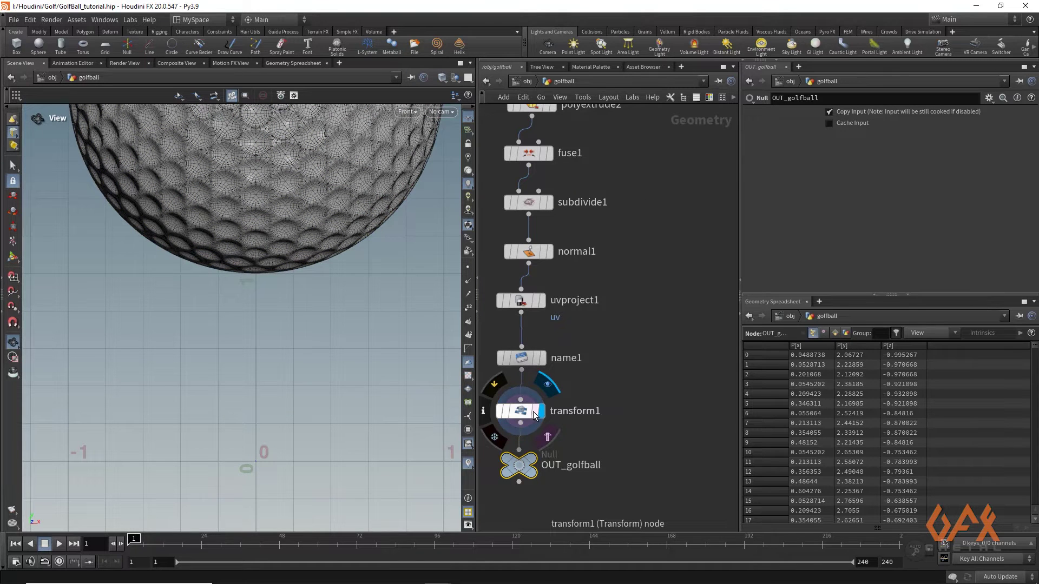
- Place a separate Curve node beside the golf ball chain, display it and activate polygon curve drawing in the viewport
middle_drag(630, 281, 547, 395)
key(Tab)
text(cu)
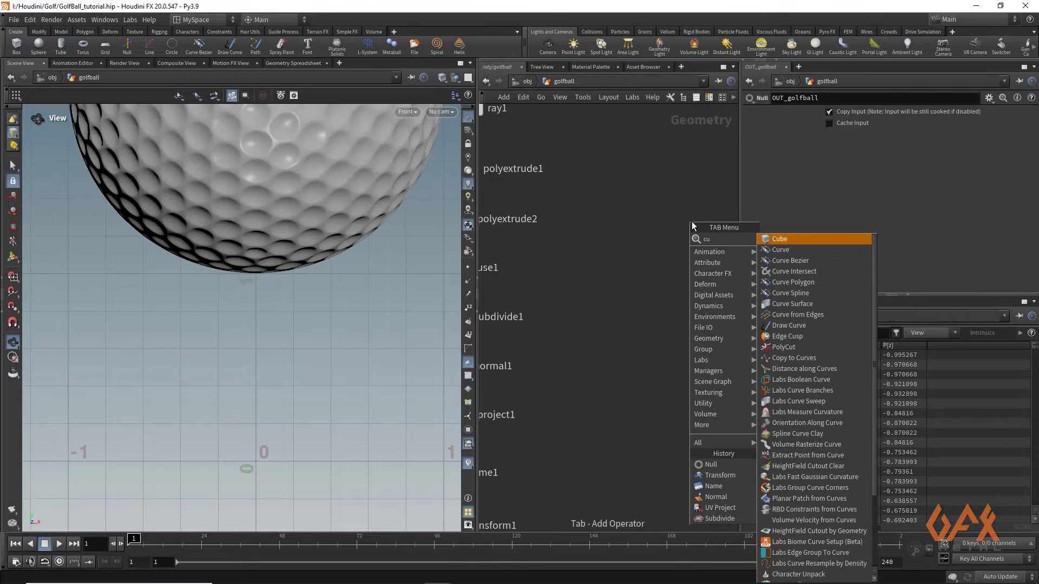
text(rve)
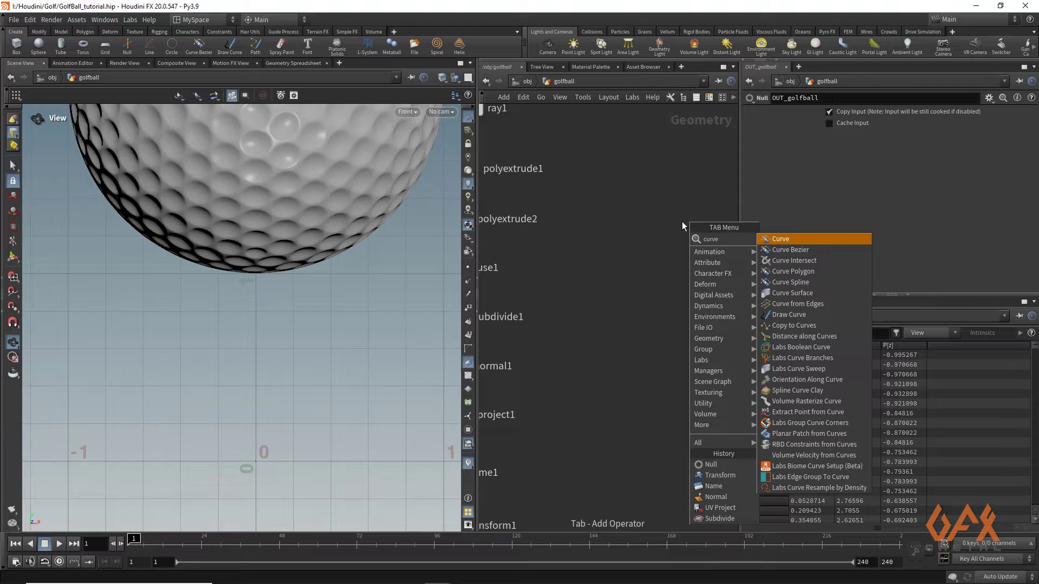
click(794, 240)
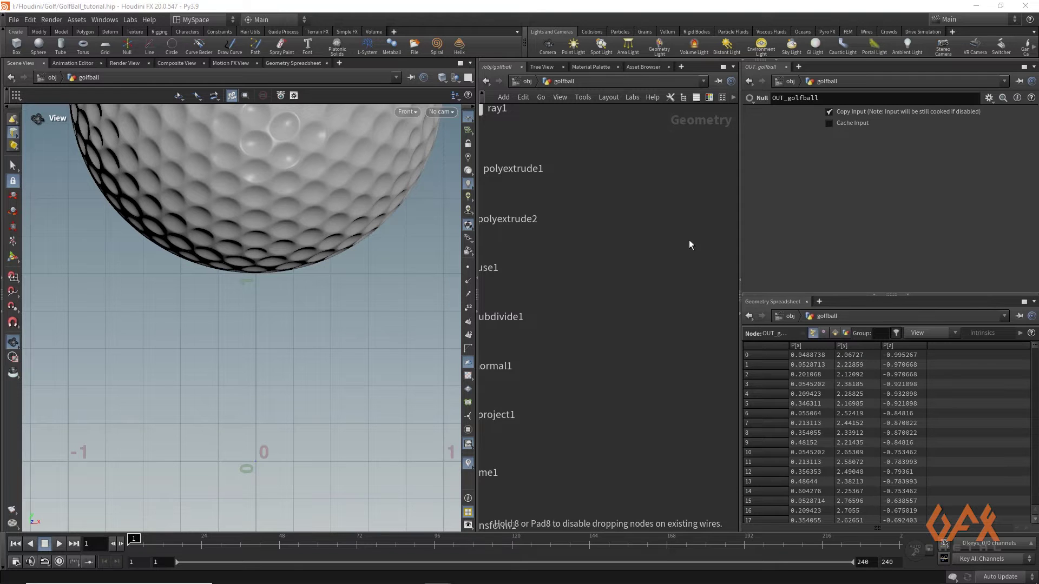
click(622, 224)
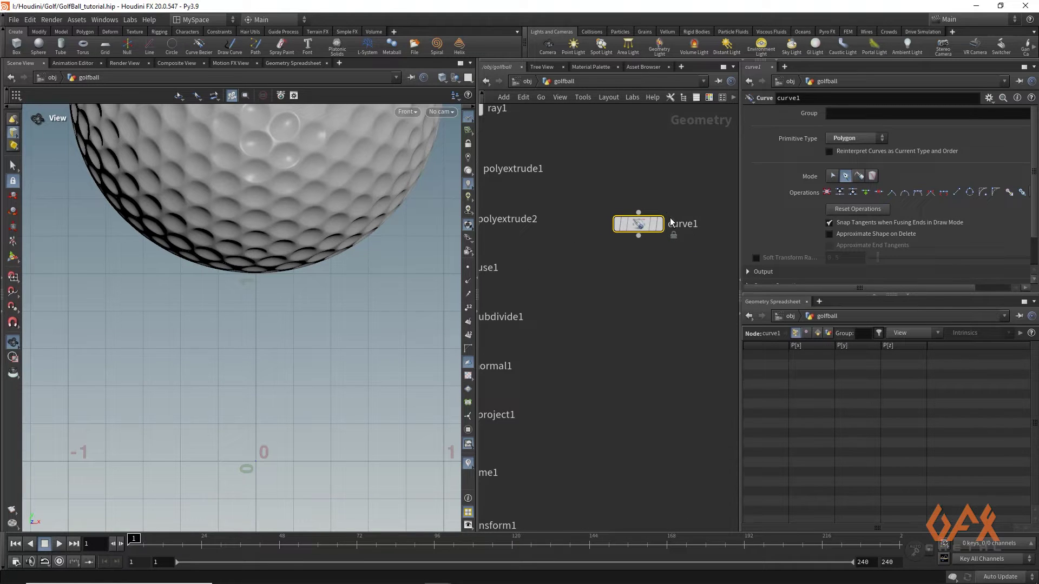
click(661, 226)
key(Return)
- Draw four curve points along the ball's underside, from the centre axis out to about X -0.42, Y 1.09
scroll(282, 275, up, 5)
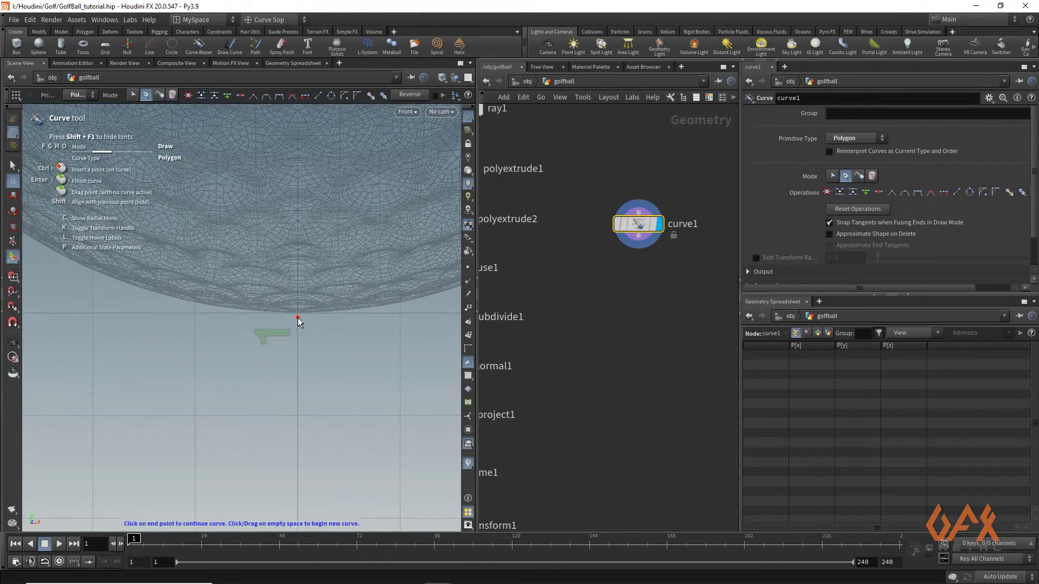
click(298, 318)
click(232, 312)
click(157, 297)
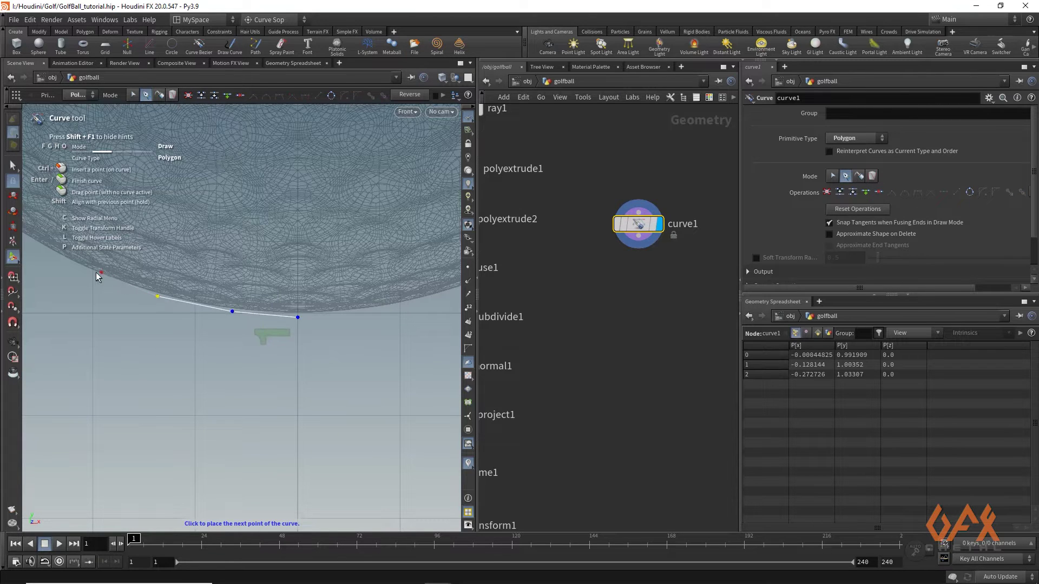
click(82, 269)
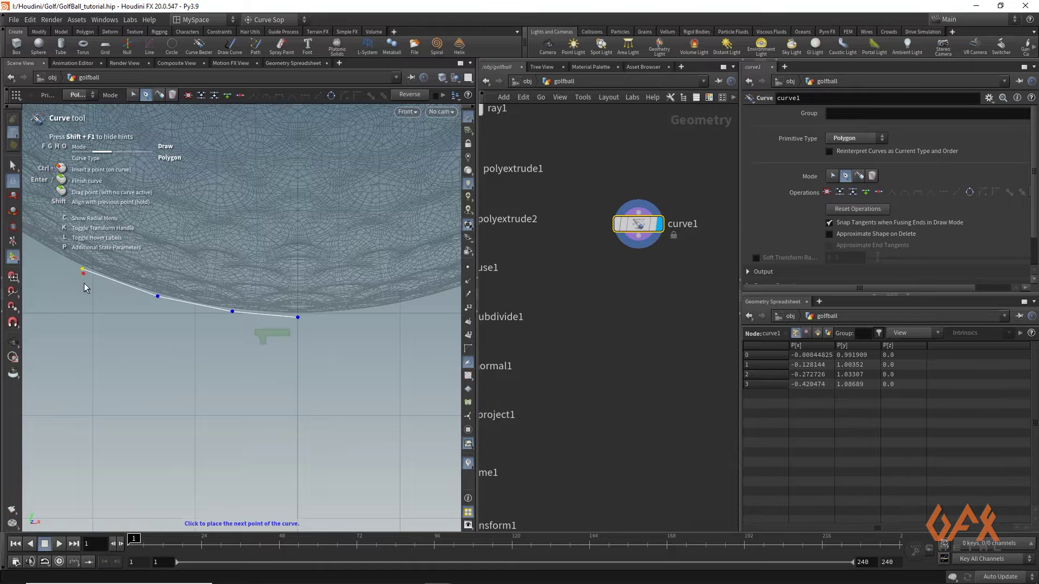
- Continue the tee profile down its rim and taper it inward to about X -0.07, Y 0.66
click(83, 309)
click(133, 335)
click(192, 385)
click(240, 451)
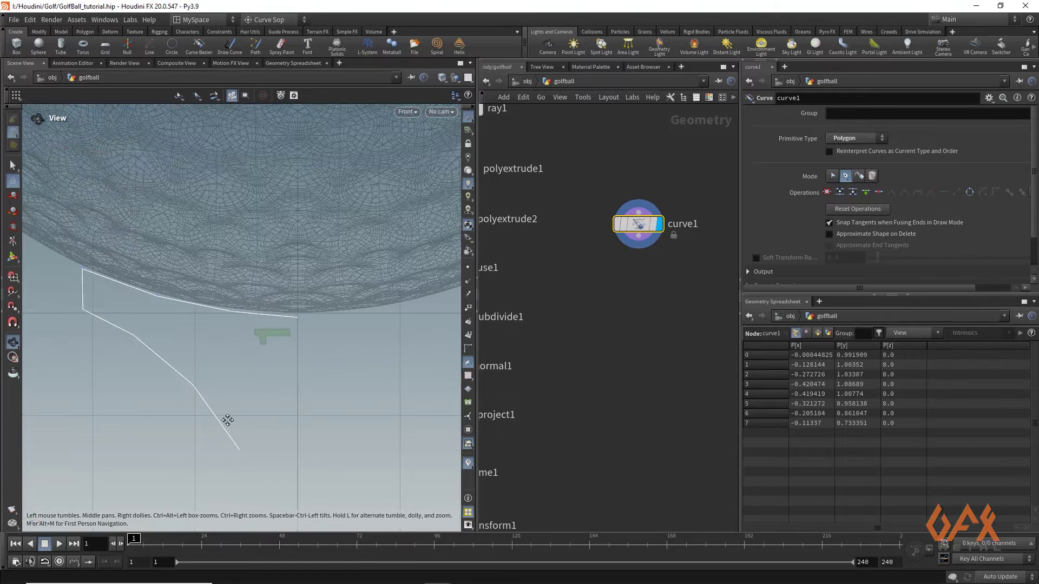
middle_drag(225, 429, 262, 348)
click(258, 360)
- Extend the tee shaft down to about Y -0.51, close it across to the centre axis and finish the curve
right_drag(196, 402, 156, 346)
middle_drag(184, 316, 184, 199)
right_drag(246, 380, 225, 331)
middle_drag(225, 331, 206, 148)
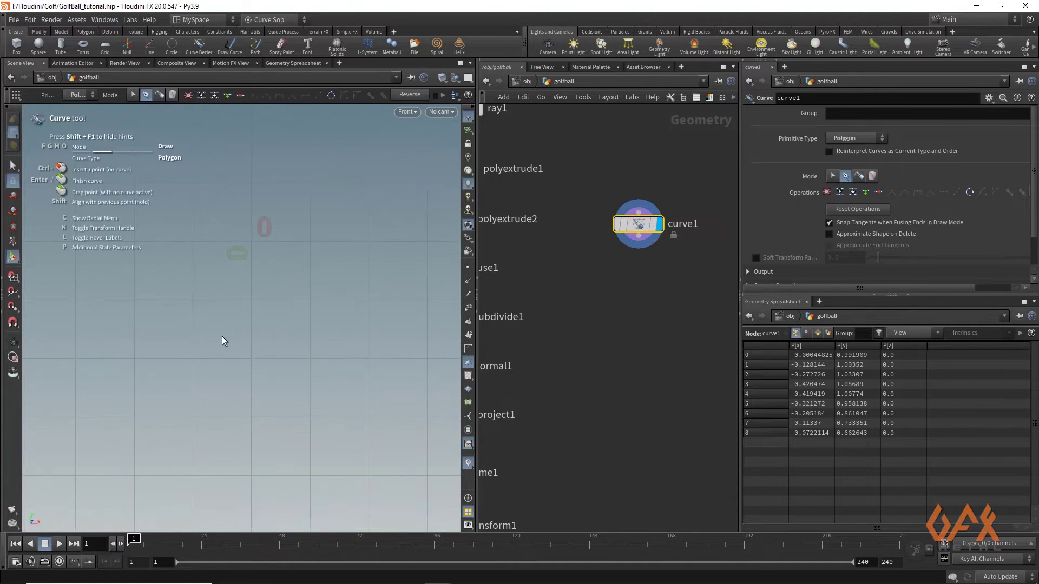
click(233, 394)
key(Escape)
scroll(235, 391, up, 3)
key(Return)
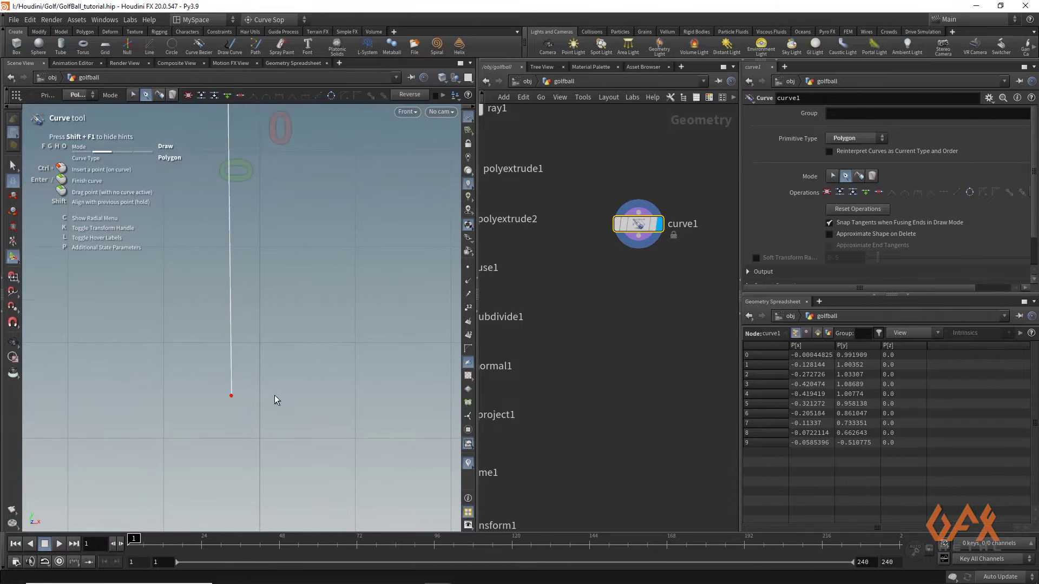
click(260, 397)
key(Escape)
scroll(274, 251, down, 4)
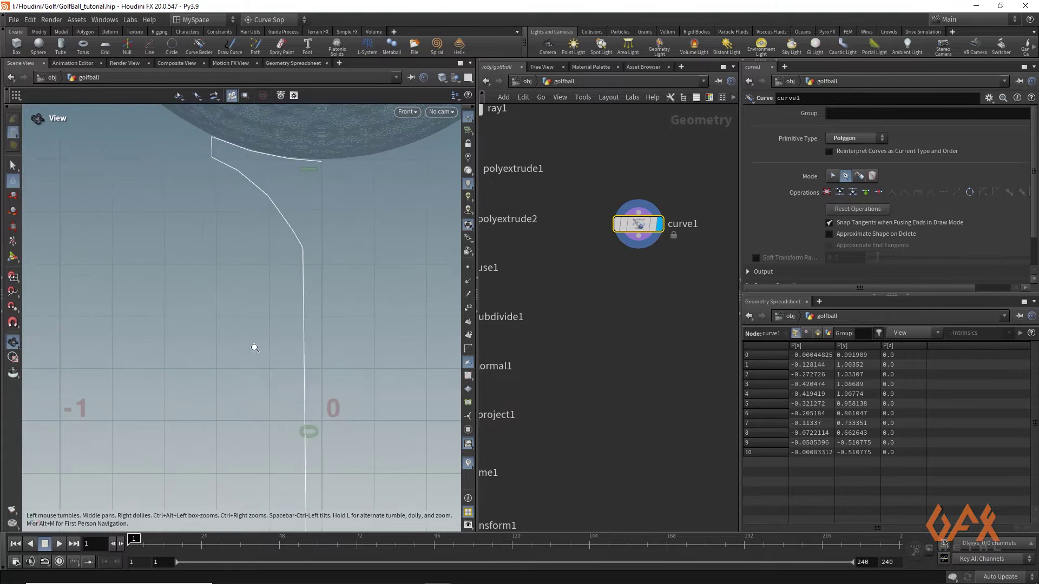
scroll(275, 352, down, 3)
key(Return)
key(Escape)
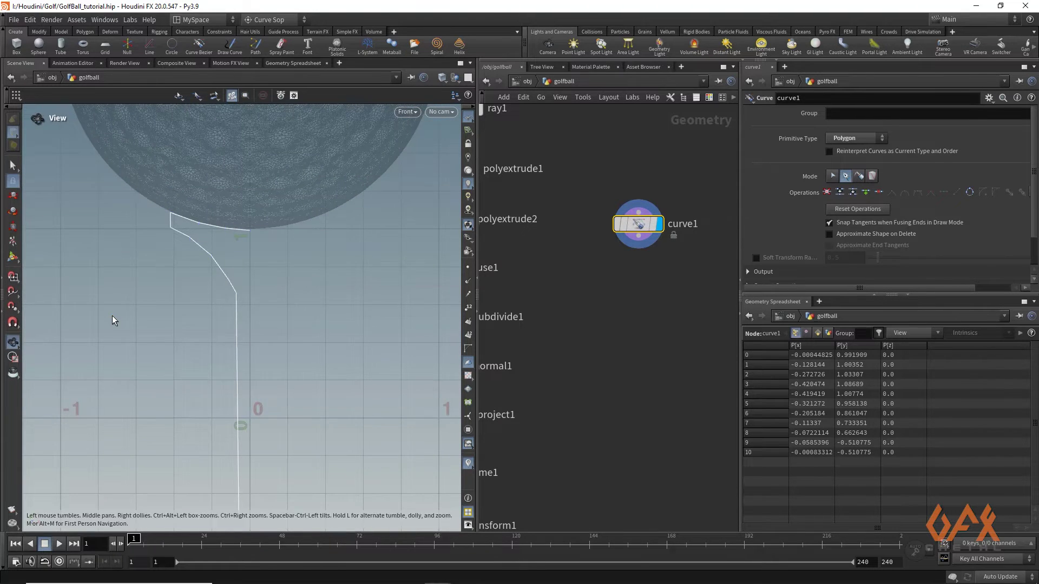
- Return to the perspective view, add a Revolve node after curve1 and display the revolved tee
key(space+1)
click(639, 236)
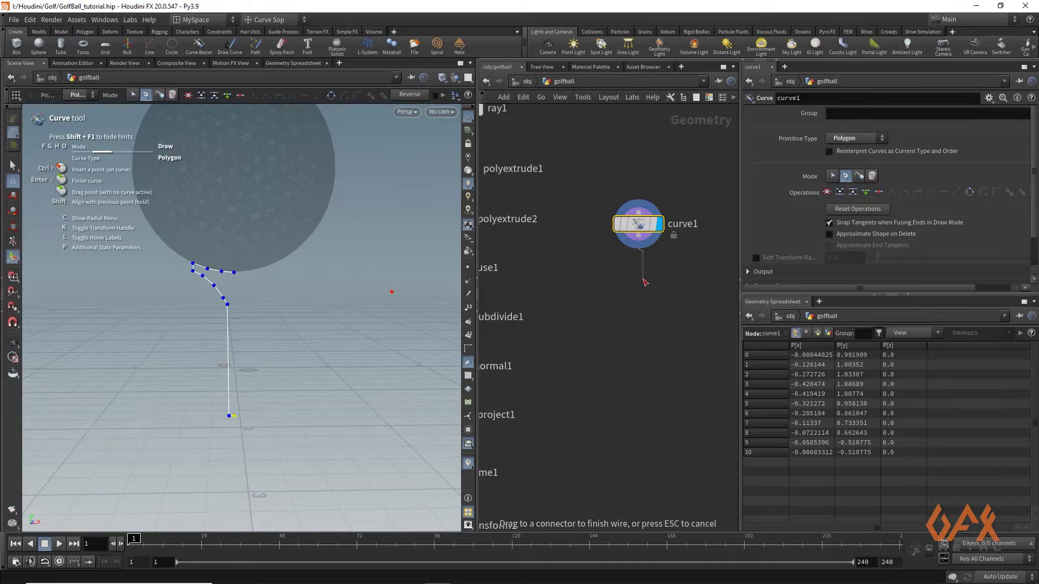
click(644, 281)
text(rev)
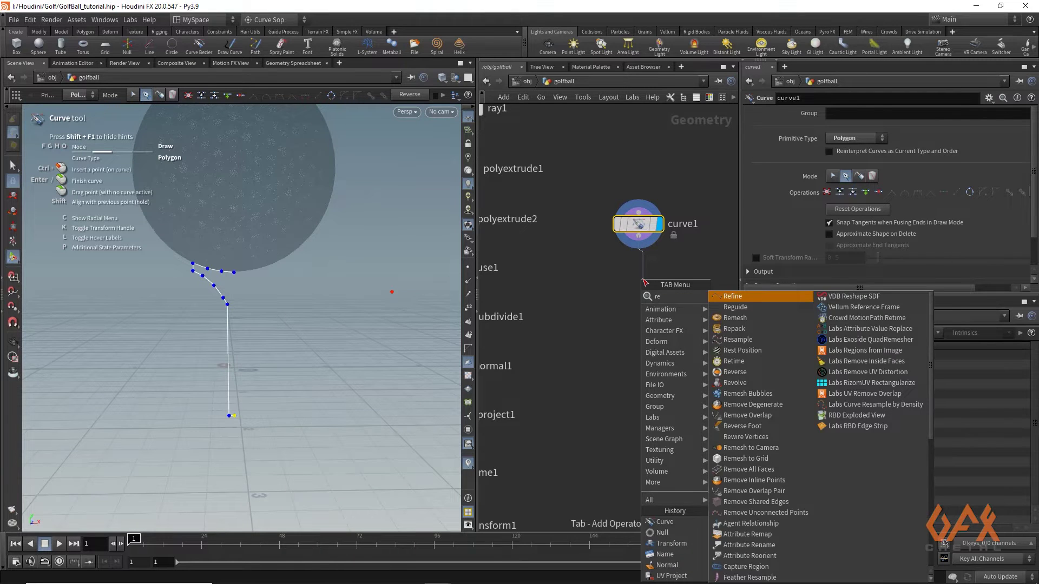
key(Return)
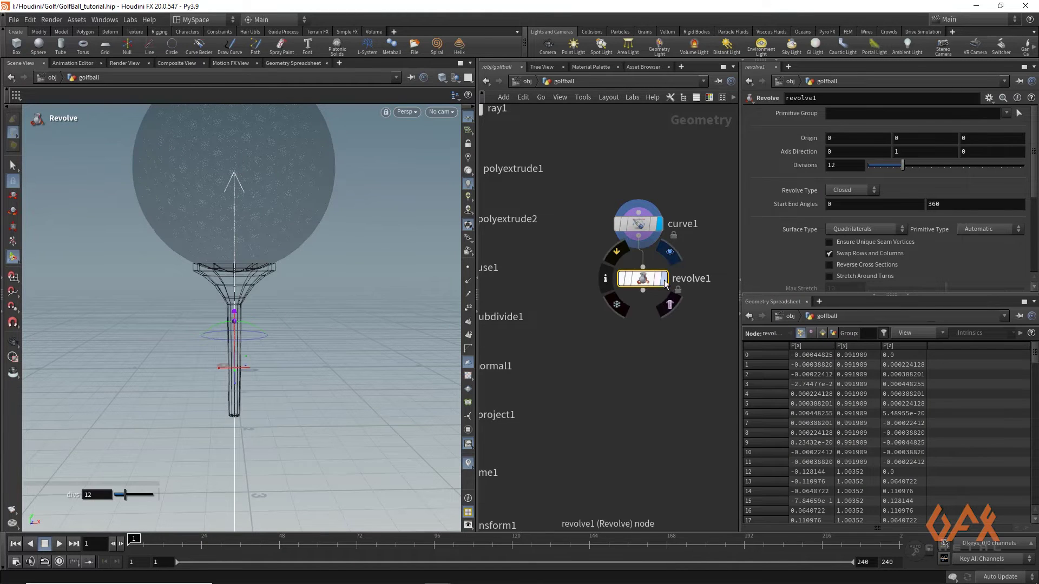
click(664, 279)
key(Escape)
scroll(348, 253, up, 5)
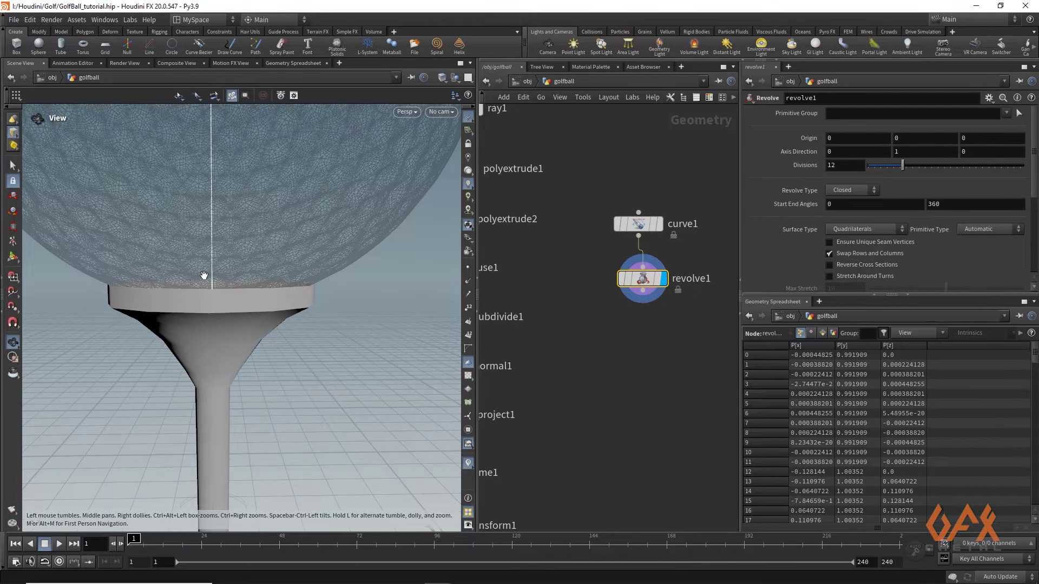
- Add a Crease node after revolve1 and make it the displayed node
key(Return)
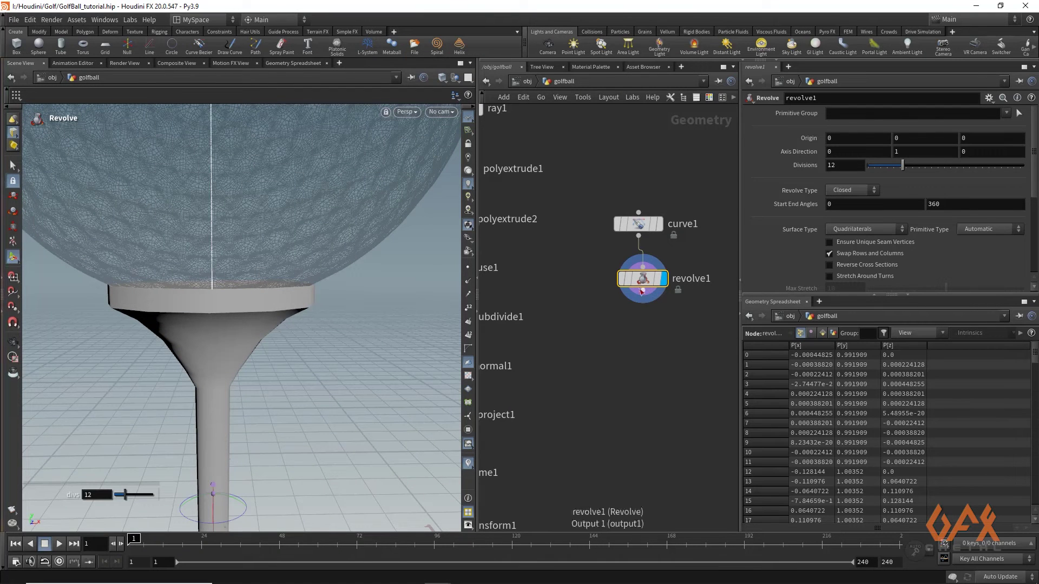
drag(642, 291, 642, 349)
key(Tab)
text(crease)
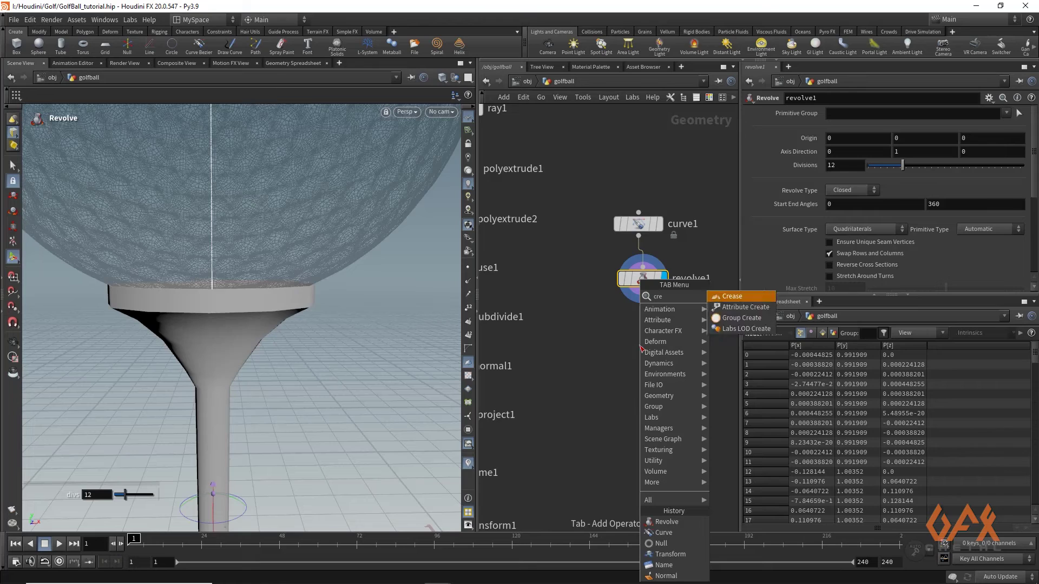
key(Return)
key(Return)
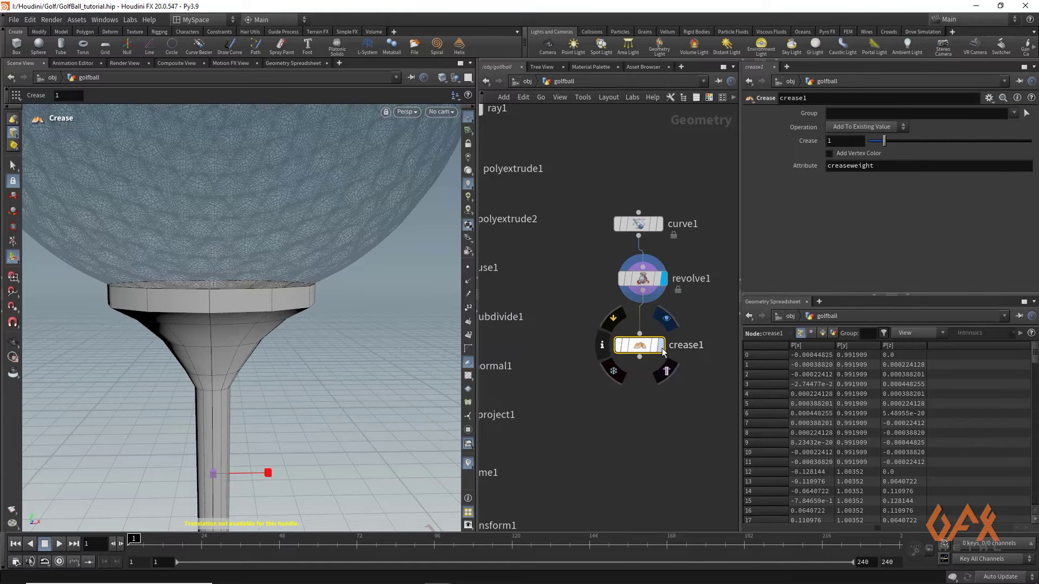
click(661, 345)
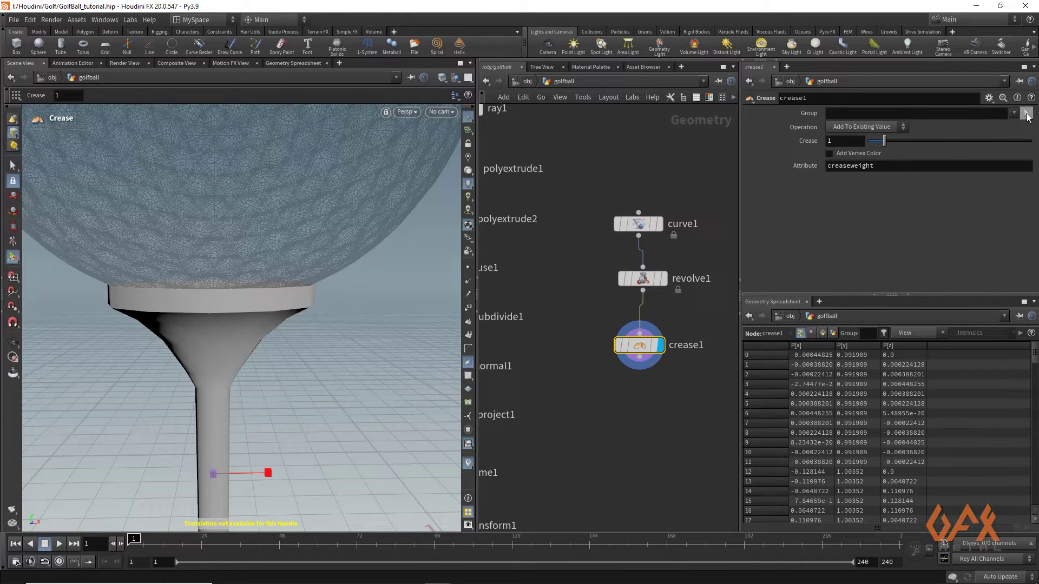
- Assign the rim's lower edge loop and the shaft's bottom edge loop to the crease group and set the crease to 5
click(1026, 115)
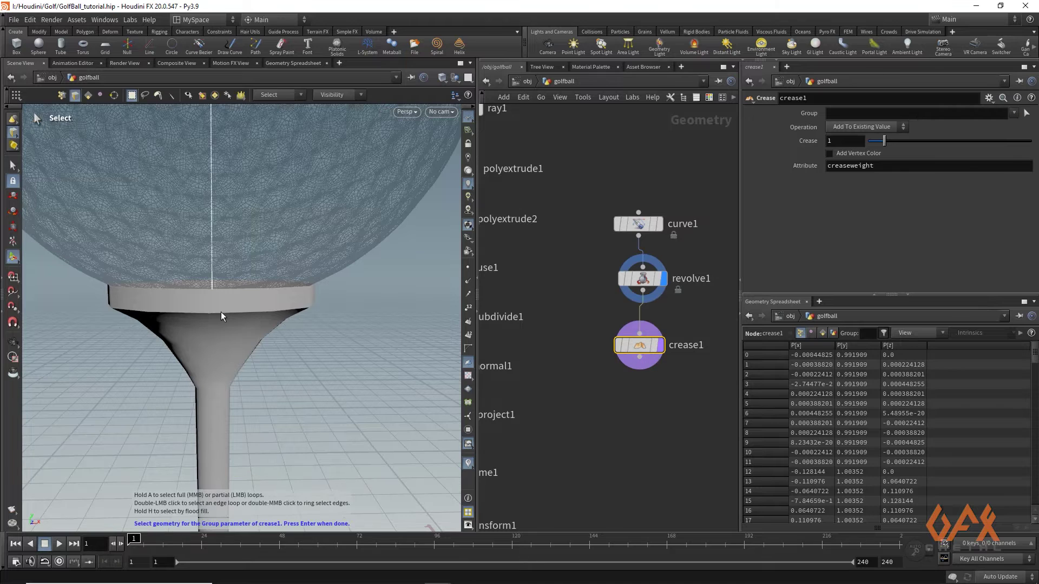
scroll(202, 311, up, 2)
double_click(197, 311)
scroll(174, 375, down, 5)
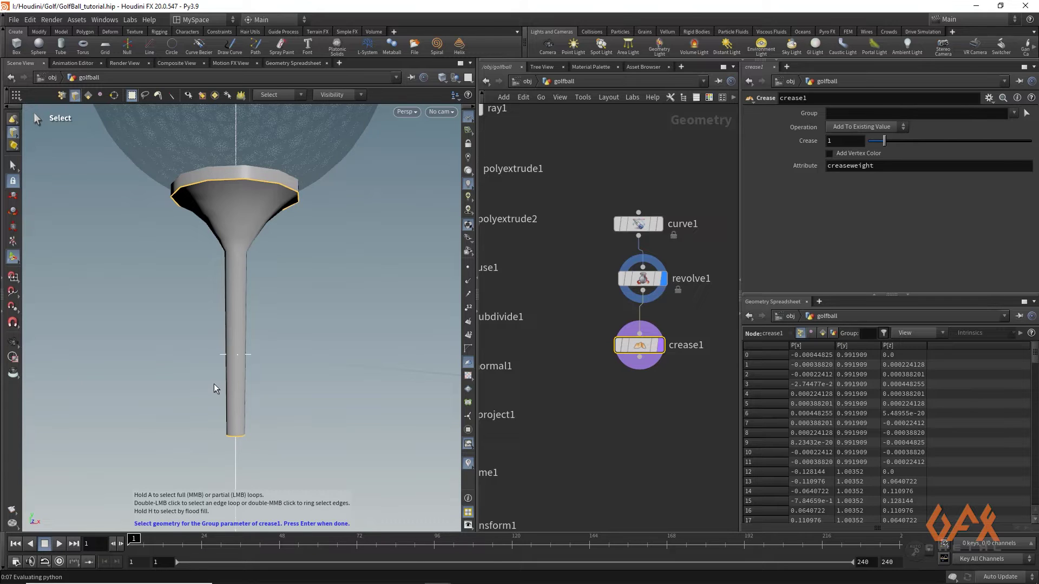
key(Return)
double_click(835, 140)
text(5)
key(Return)
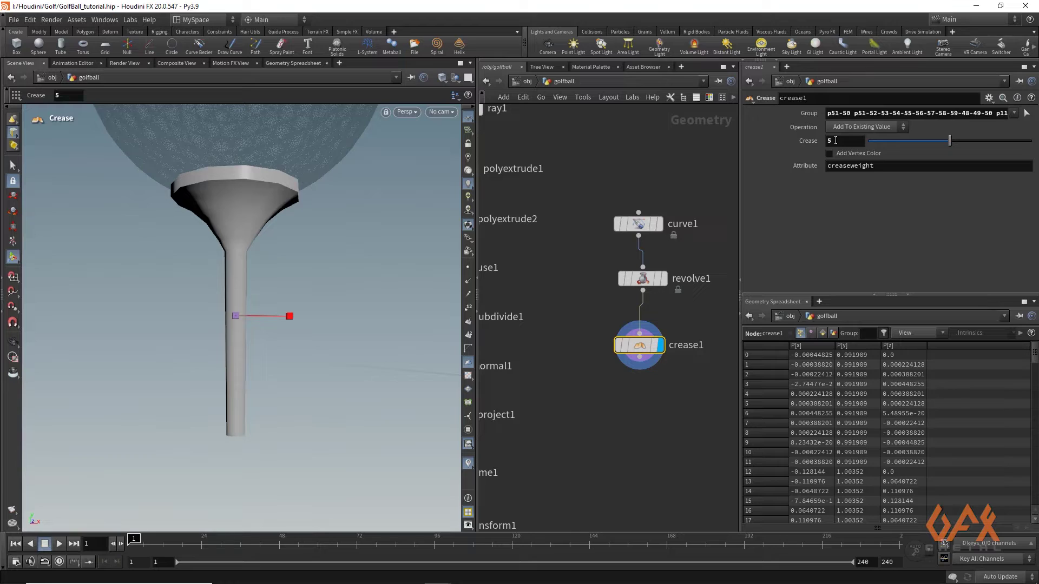
- Select the upper edge loop of the tee's rim and add a PolyBevel to it after crease1
alt+drag(276, 253, 285, 294)
alt+middle_drag(285, 295, 342, 351)
scroll(294, 389, up, 4)
drag(342, 351, 341, 337)
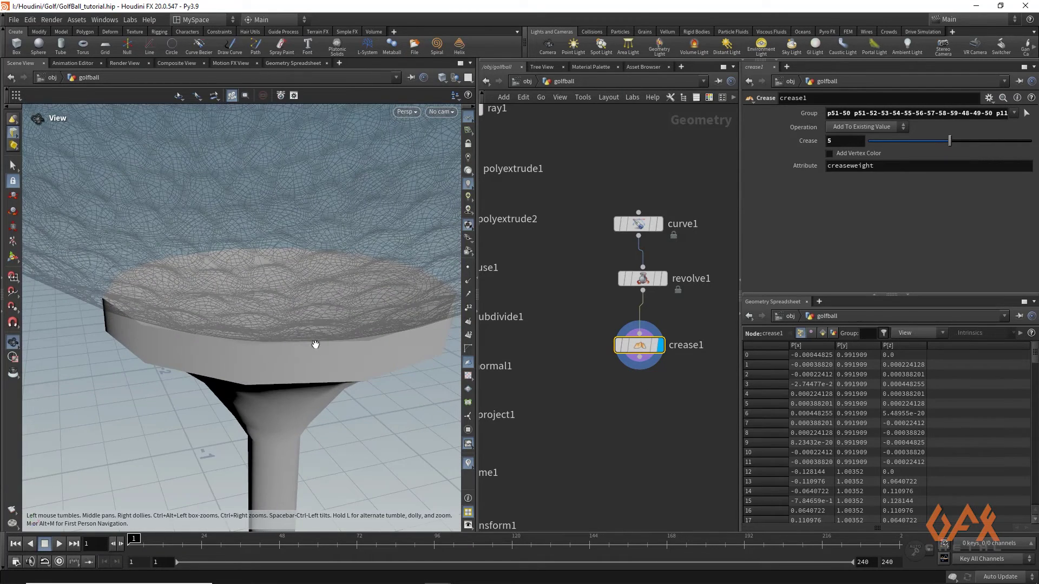
key(Return)
click(13, 166)
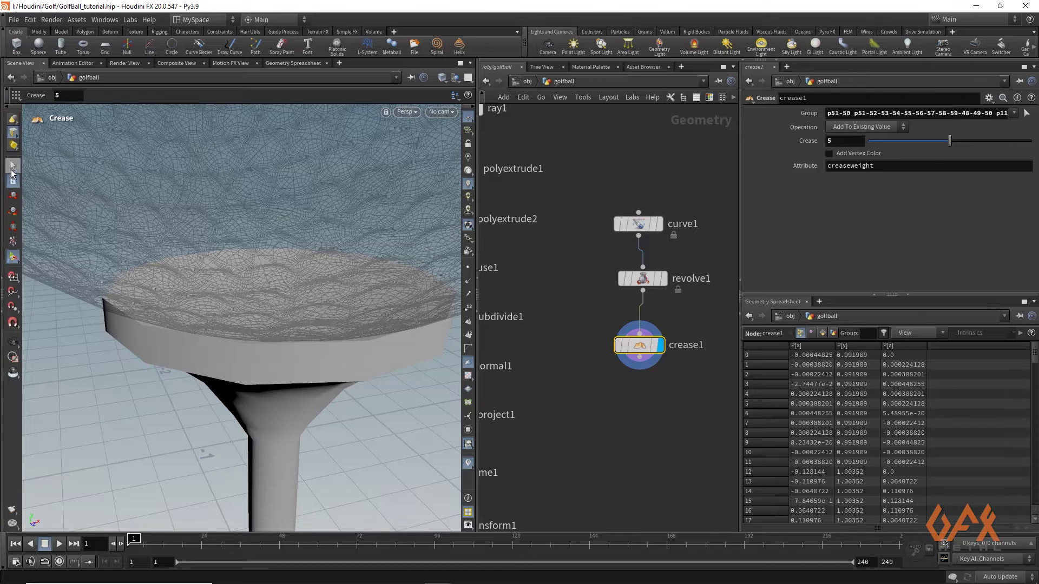
double_click(277, 343)
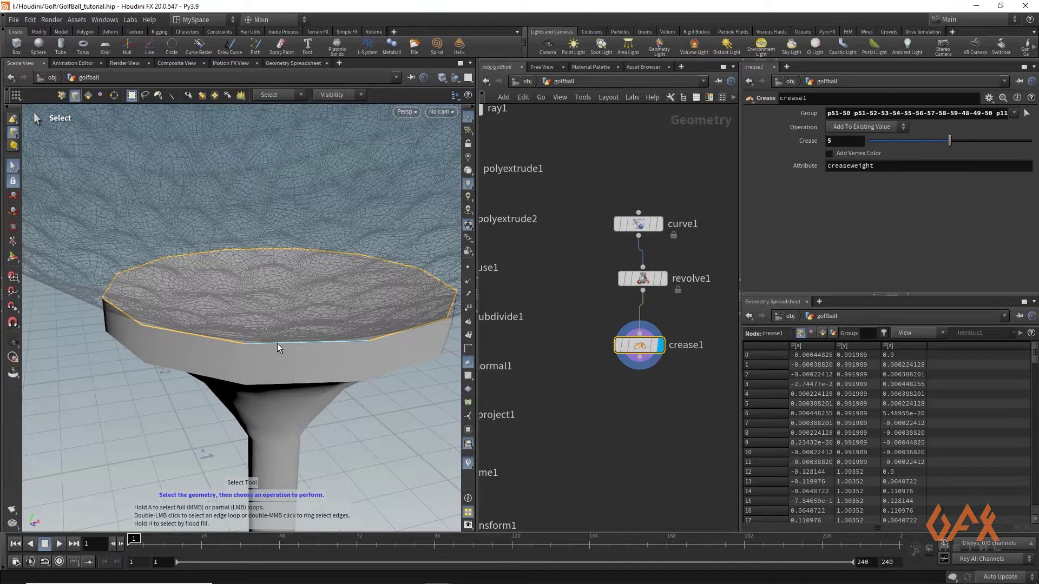
key(Tab)
text(polybe)
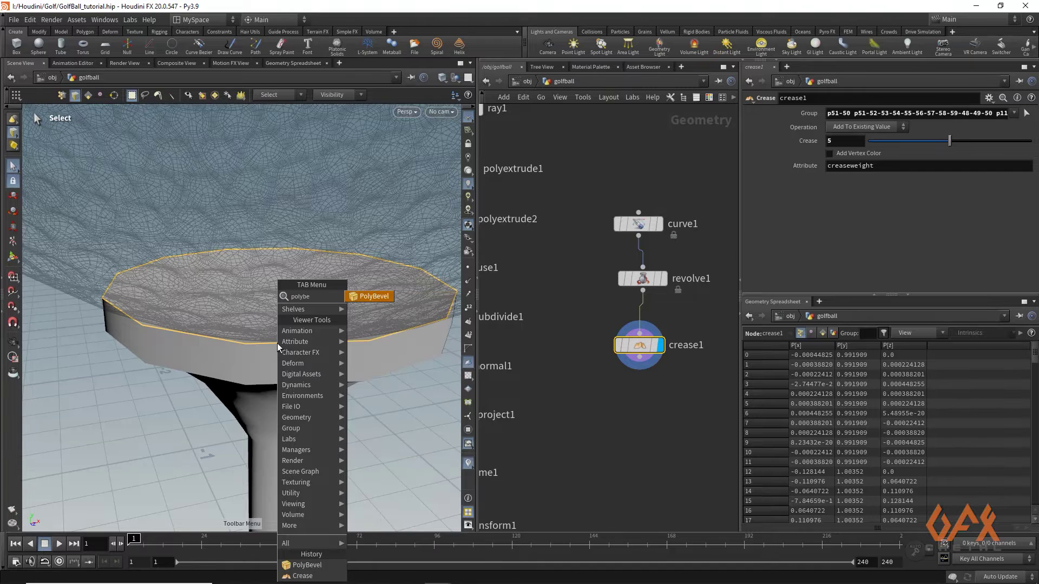
key(Return)
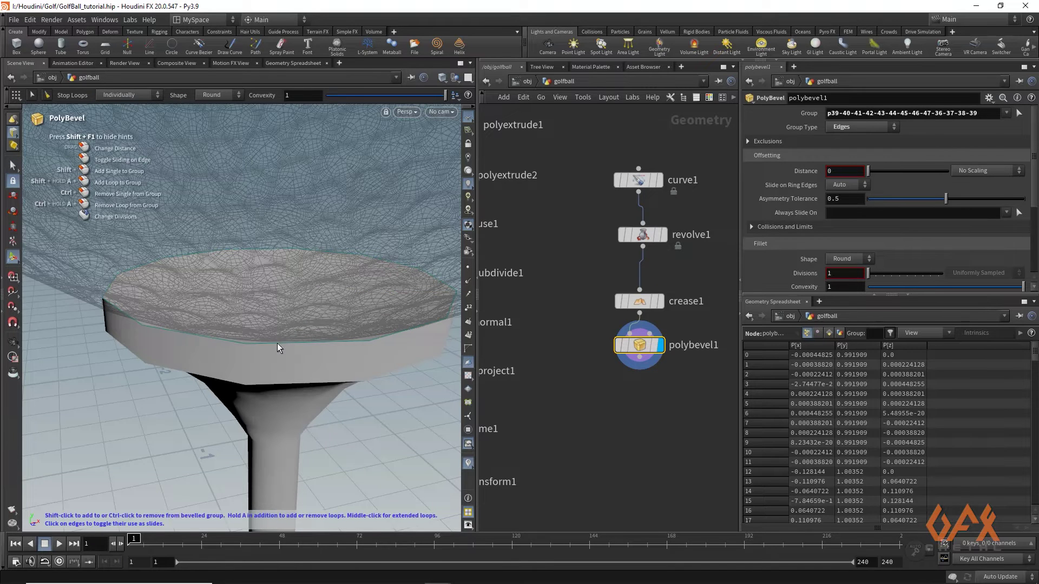
- Set the rim bevel's distance to 0.006 and its divisions to 4
click(848, 172)
text(0.006)
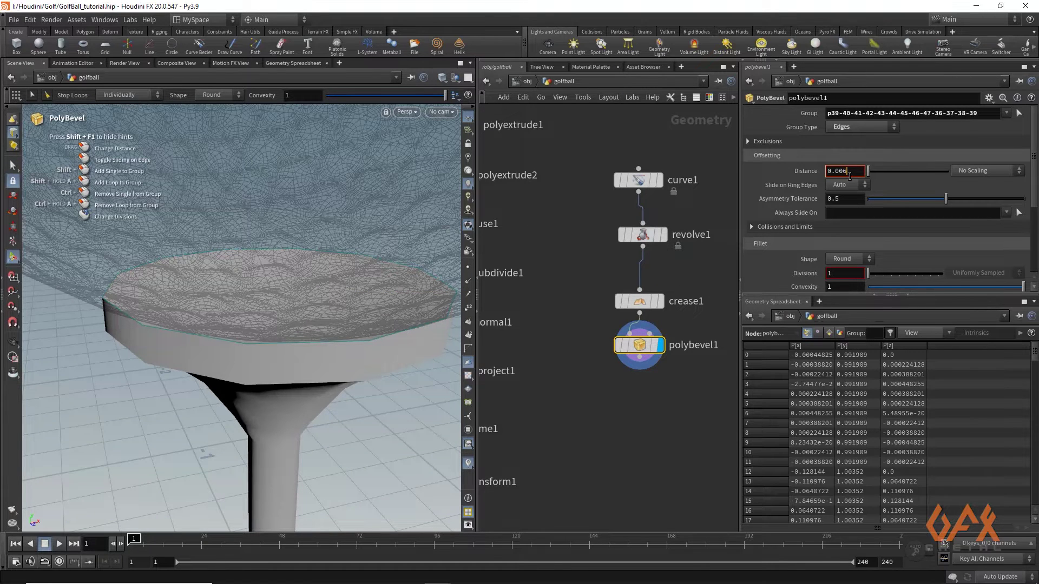
key(Return)
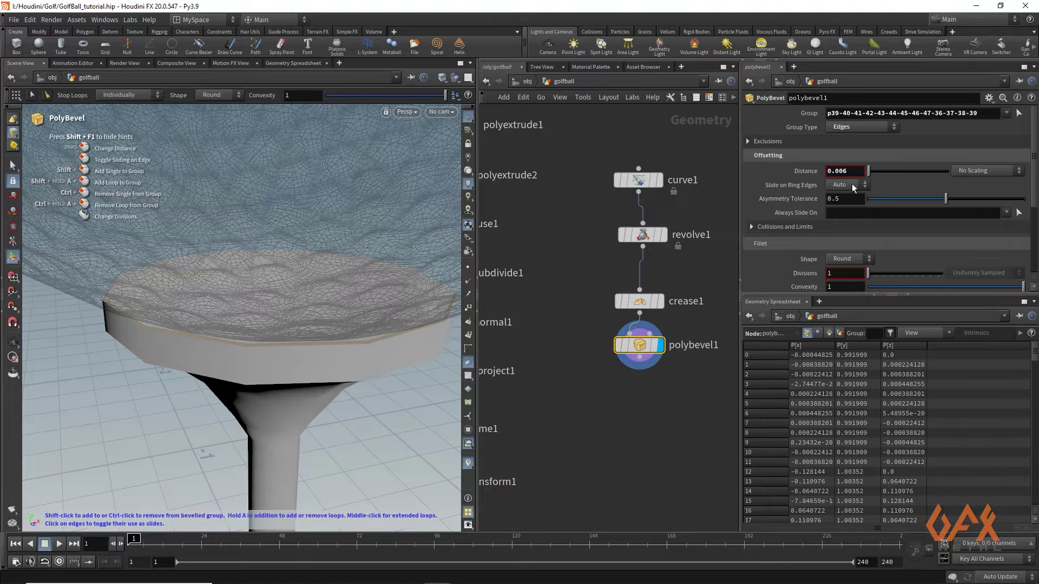
click(834, 272)
key(Return)
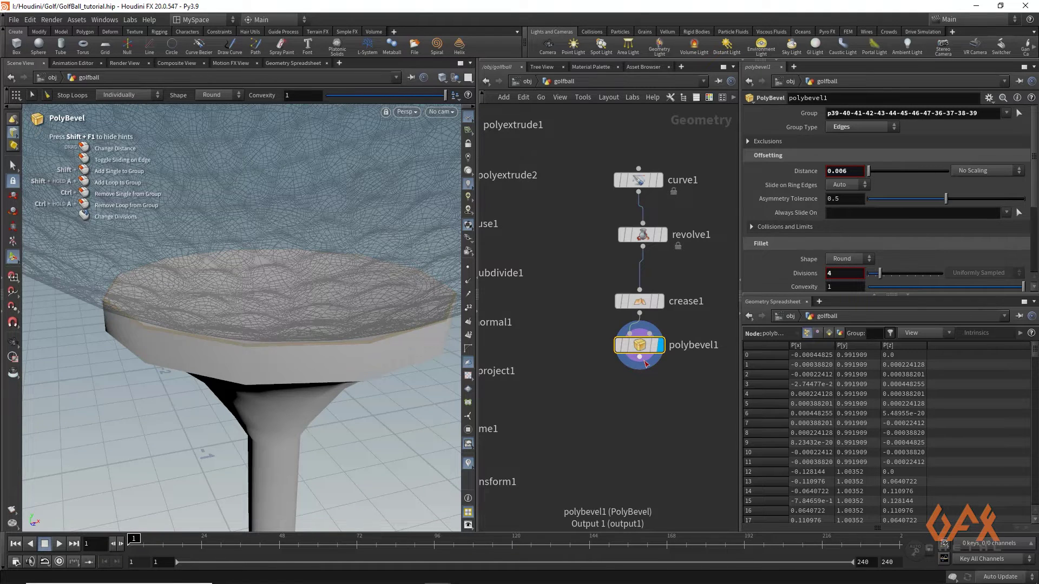
- Add a Subdivide node after polybevel1, set its depth to 2, and check the smoothed tee
drag(630, 397, 631, 406)
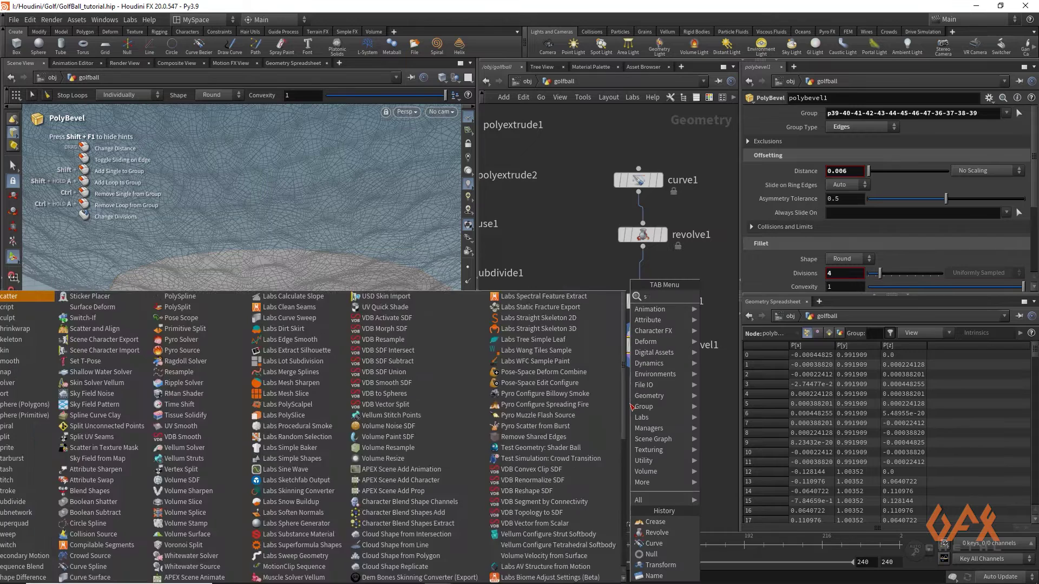
text(subdi)
key(Return)
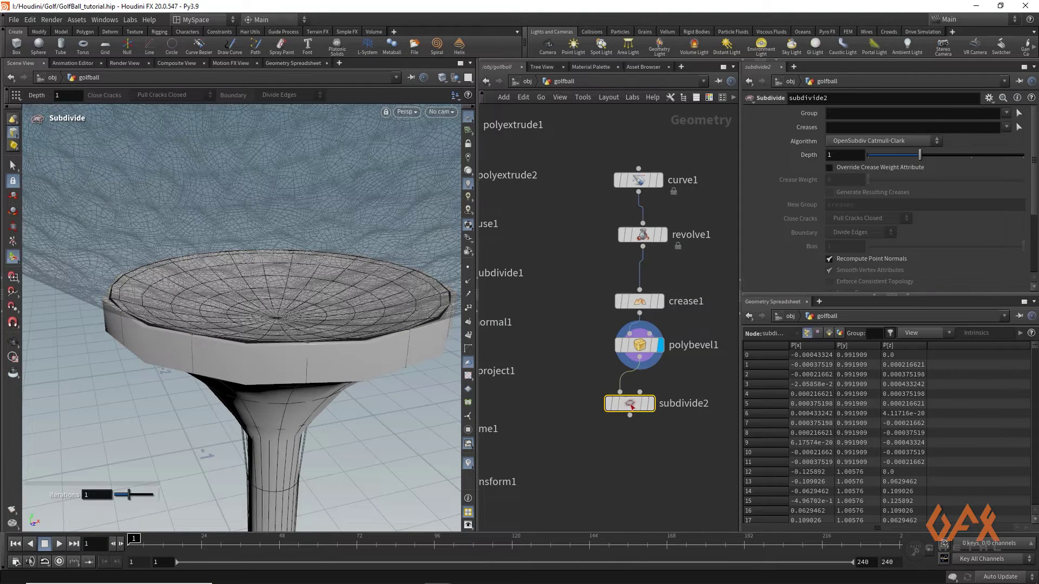
click(952, 163)
key(Escape)
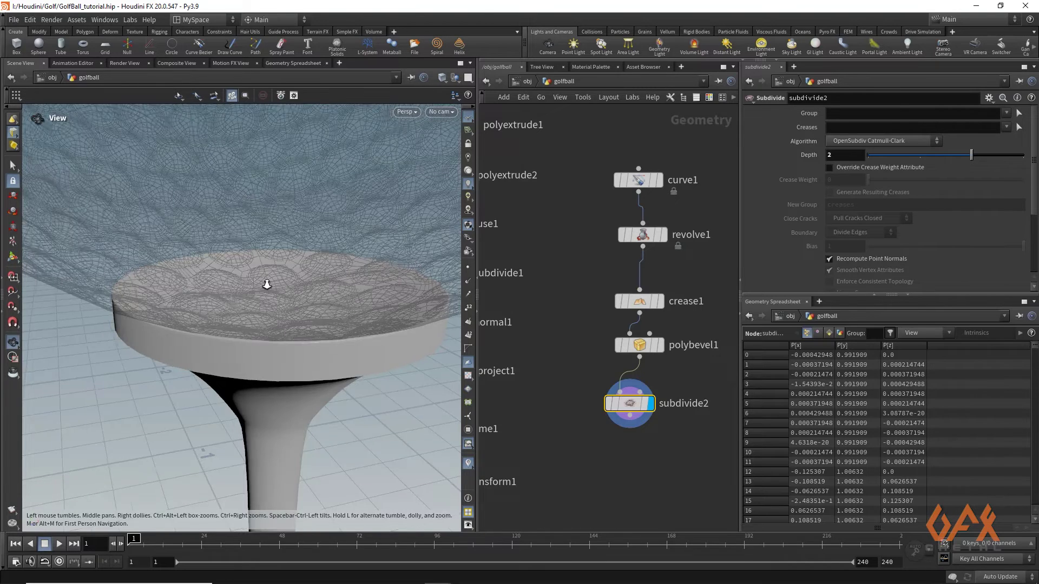
right_drag(299, 284, 150, 295)
drag(177, 338, 211, 292)
middle_drag(211, 292, 202, 316)
alt+drag(201, 317, 184, 326)
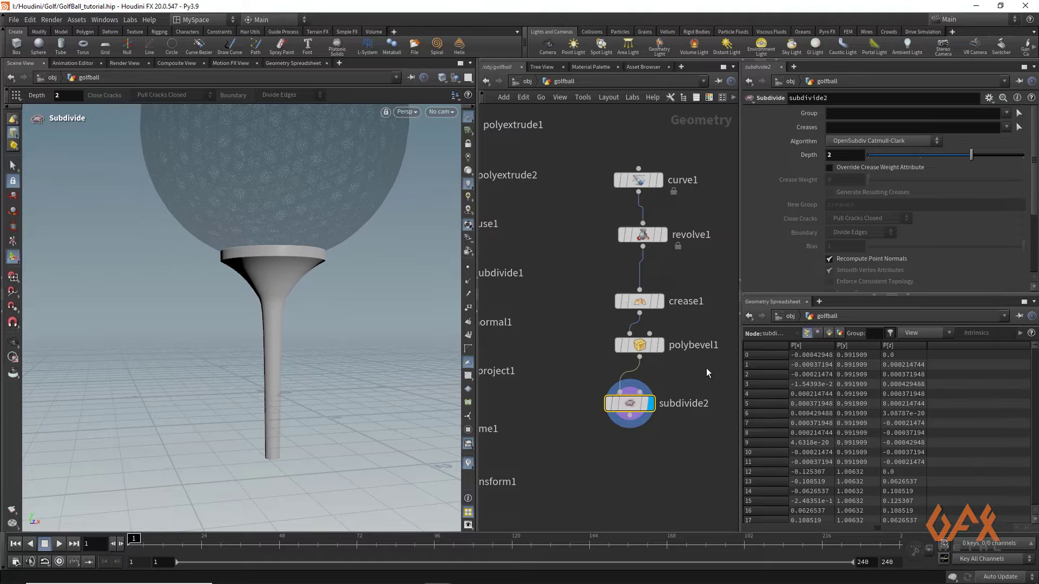
- Add a Normal node after subdivide2 and make it the displayed node
middle_drag(622, 440, 619, 346)
click(627, 321)
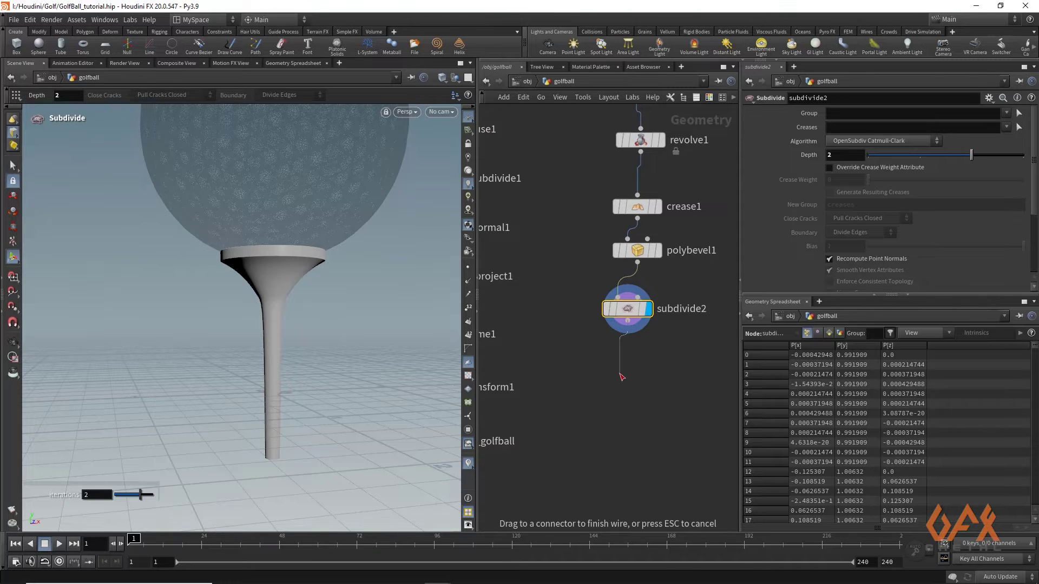
key(Tab)
text(nor)
key(Return)
click(621, 377)
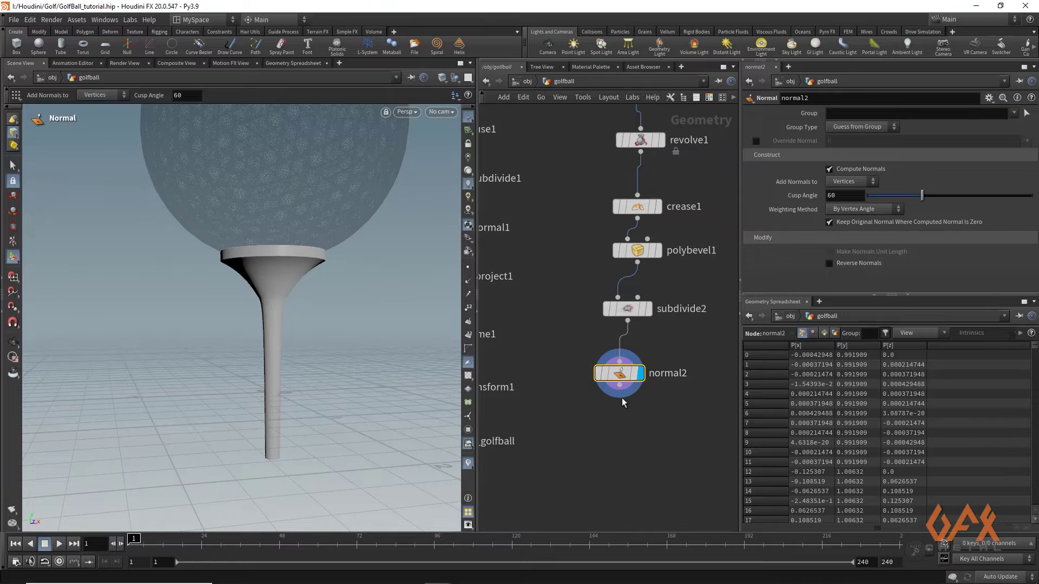
- Add a displayed Name node after normal2 and set its name value to /geo/stand
click(619, 385)
key(Tab)
text(name)
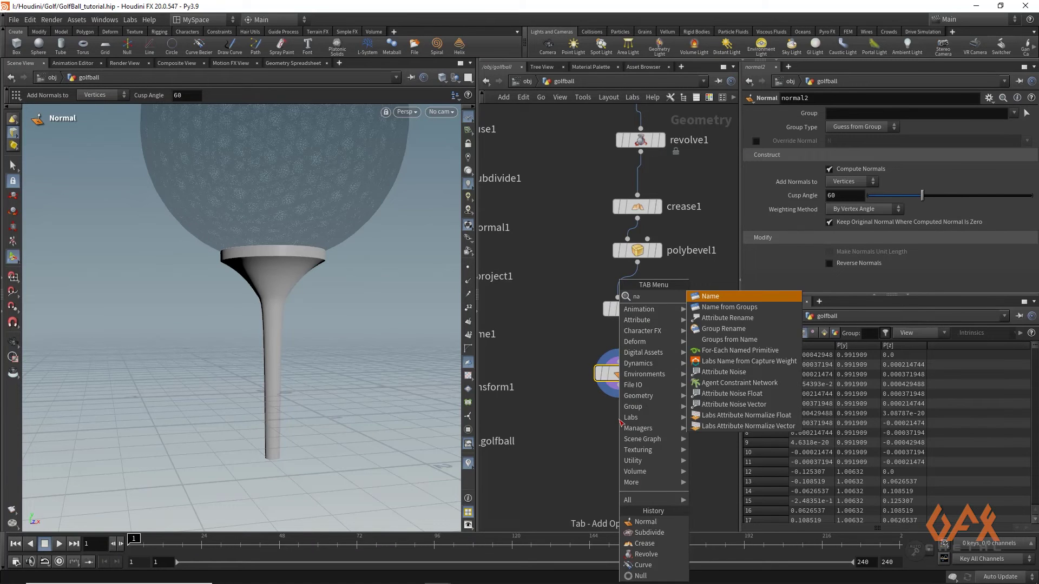
key(Return)
click(619, 422)
click(639, 422)
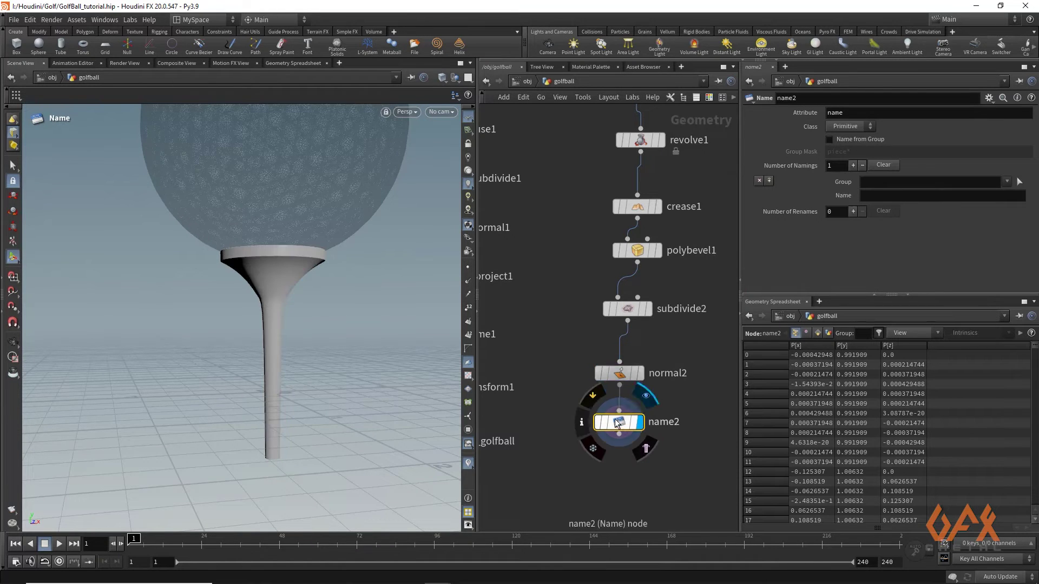
click(869, 199)
text(/gro/stand)
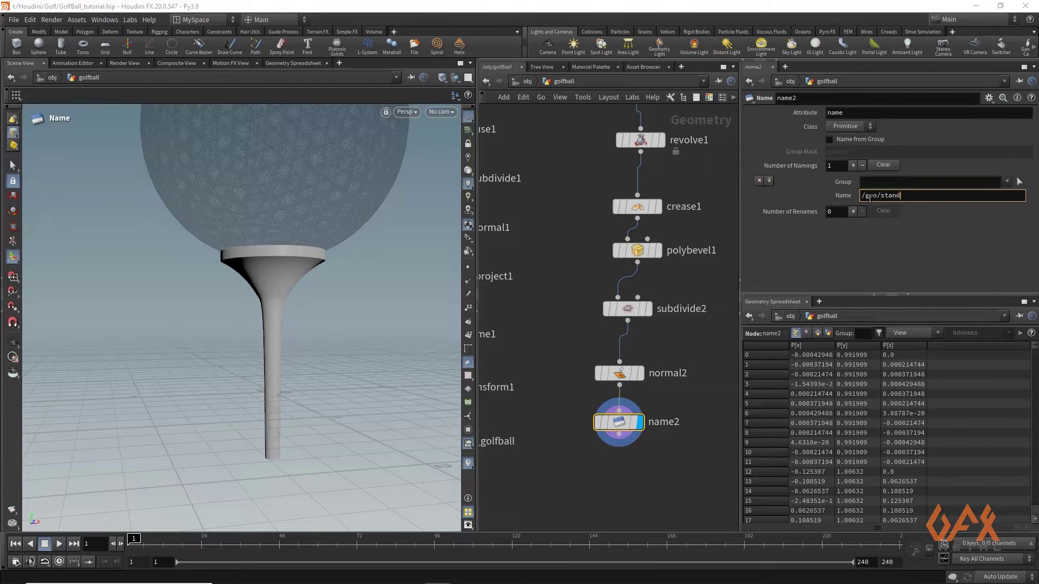
key(Return)
- Add a Null node after name2 and rename it OUT_stand
middle_drag(643, 475, 693, 403)
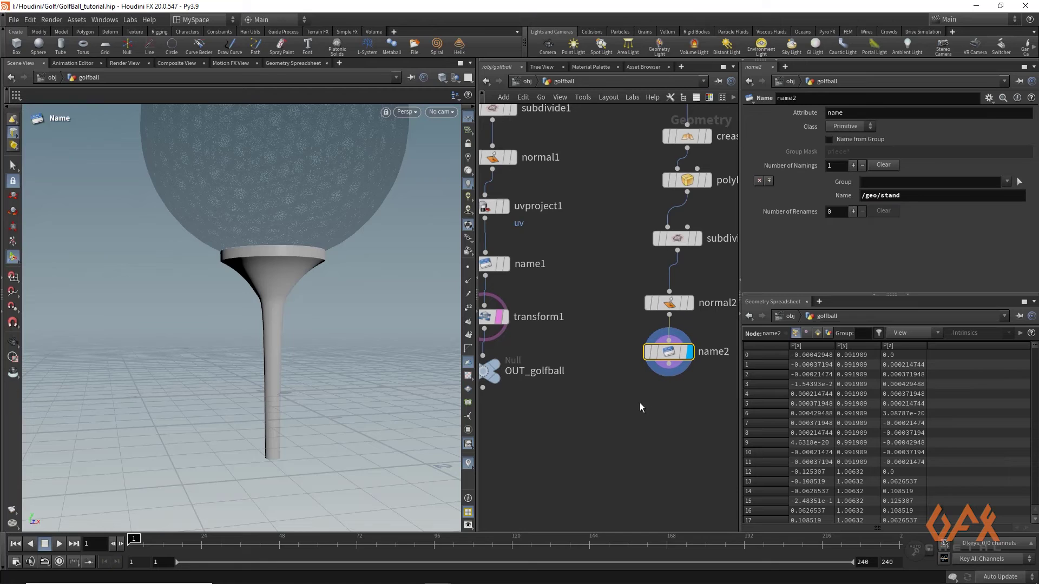
click(670, 368)
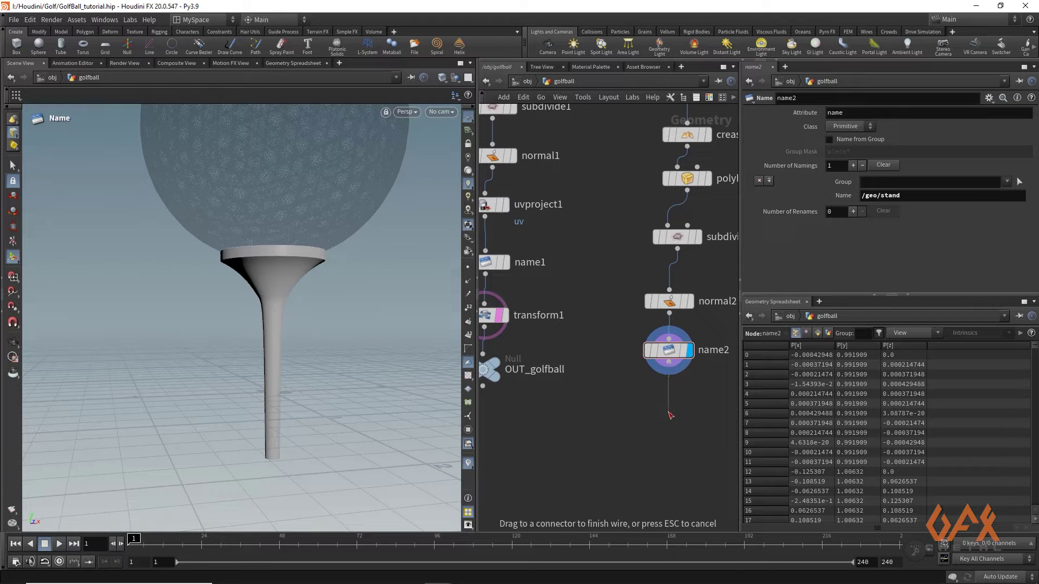
key(Tab)
text(nul)
key(Return)
key(Return)
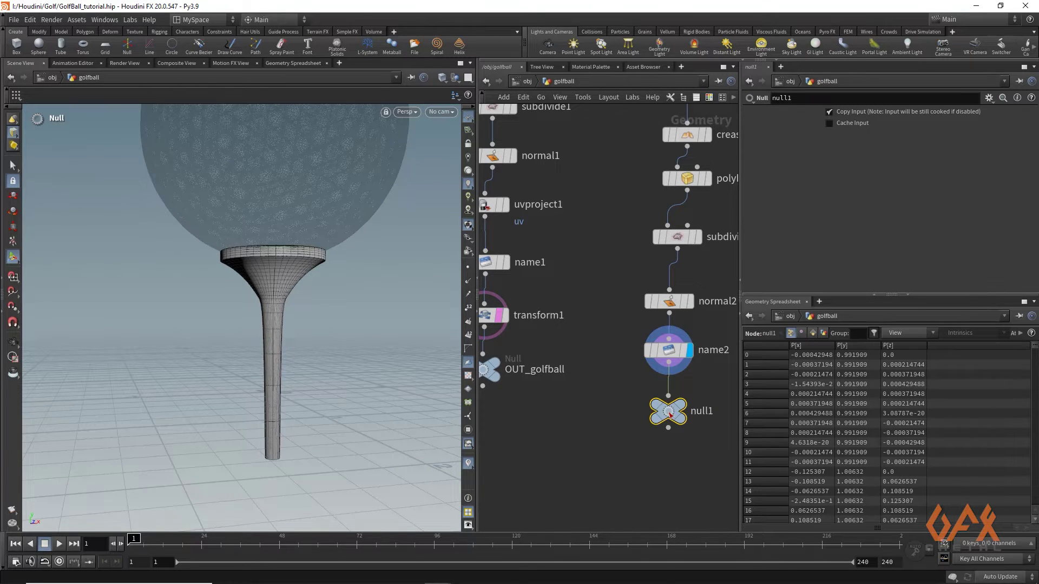
middle_drag(696, 372, 655, 358)
click(661, 395)
text(OUT_stand)
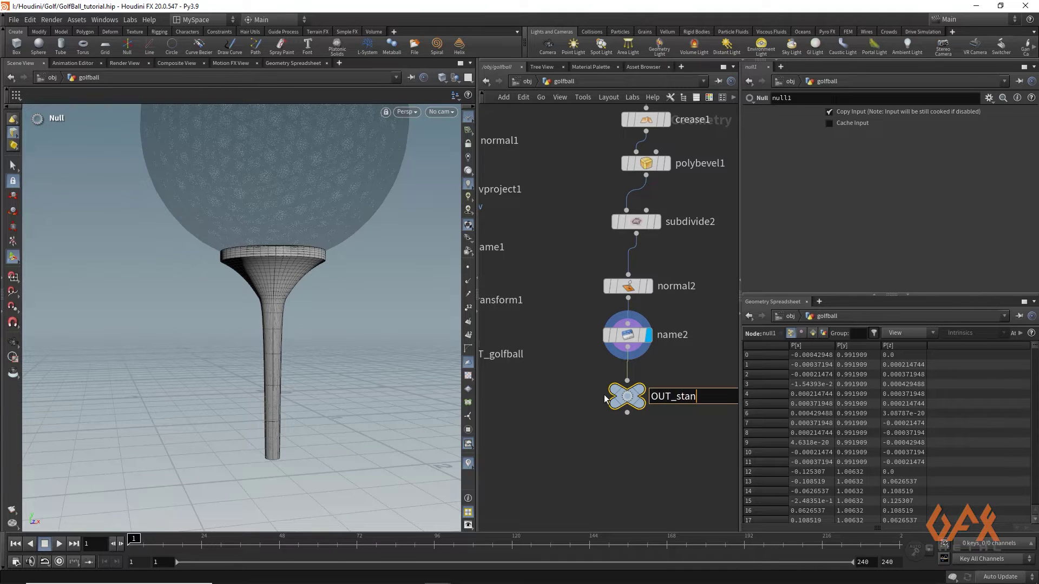
key(Return)
- Add a Merge node, connect OUT_golfball and OUT_stand to it, and display the combined geometry
key(h)
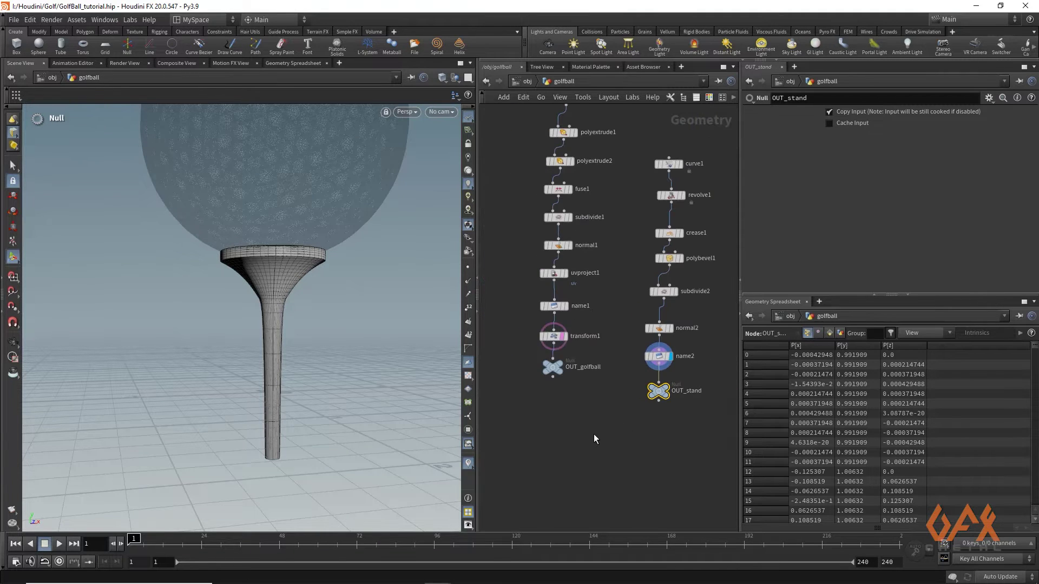
key(Tab)
text(mer)
key(Return)
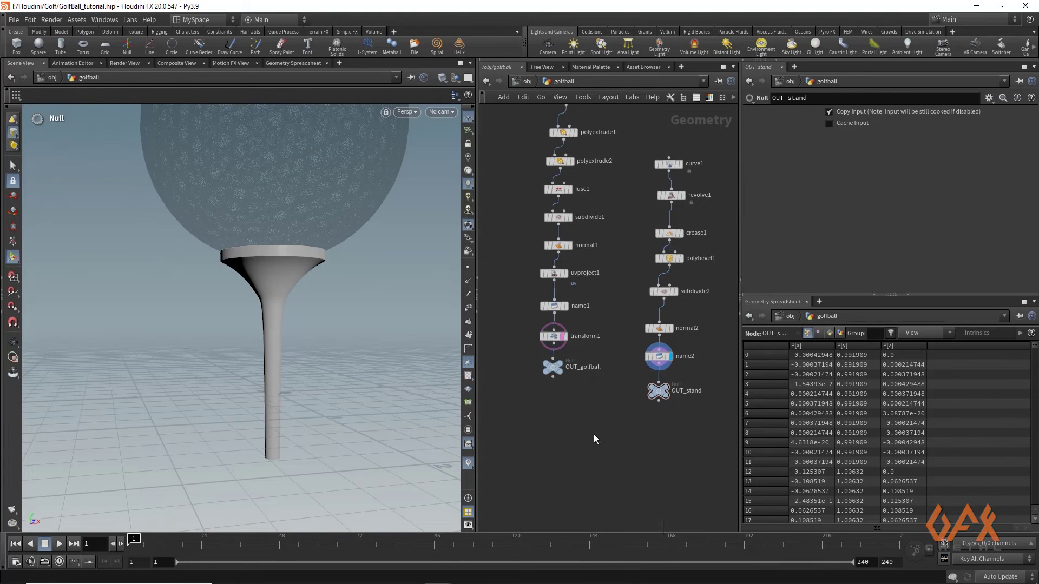
click(612, 436)
click(552, 377)
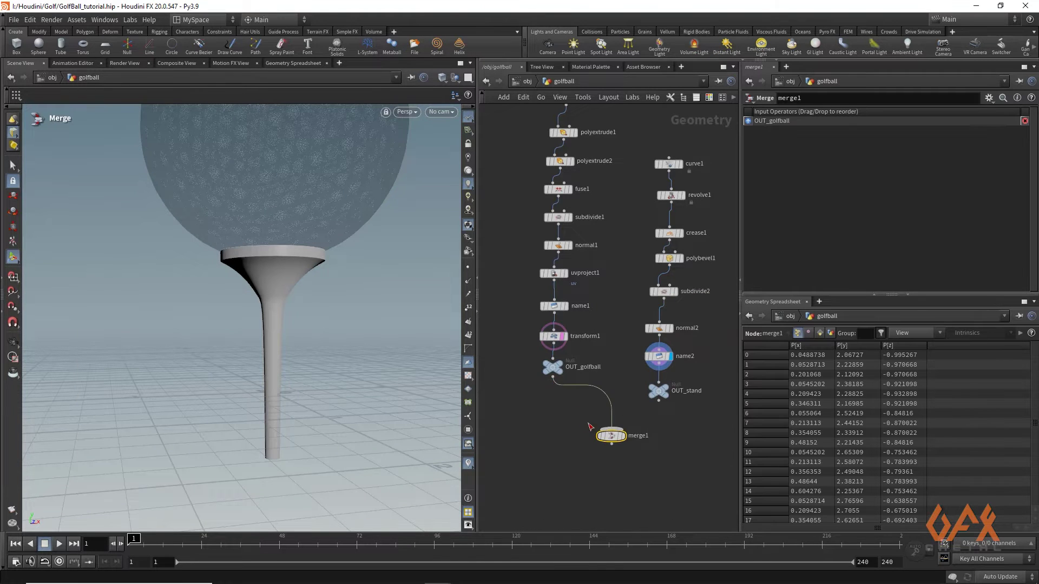
click(611, 429)
click(658, 400)
click(611, 429)
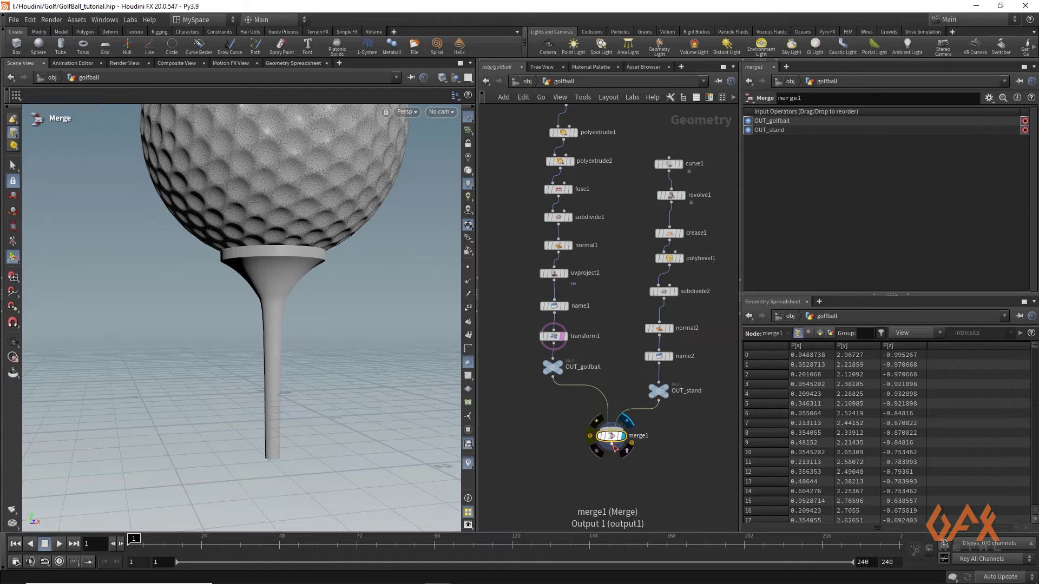
- Add a Null node after merge1 and rename it OUT_golfball_setup
click(611, 445)
text(ull)
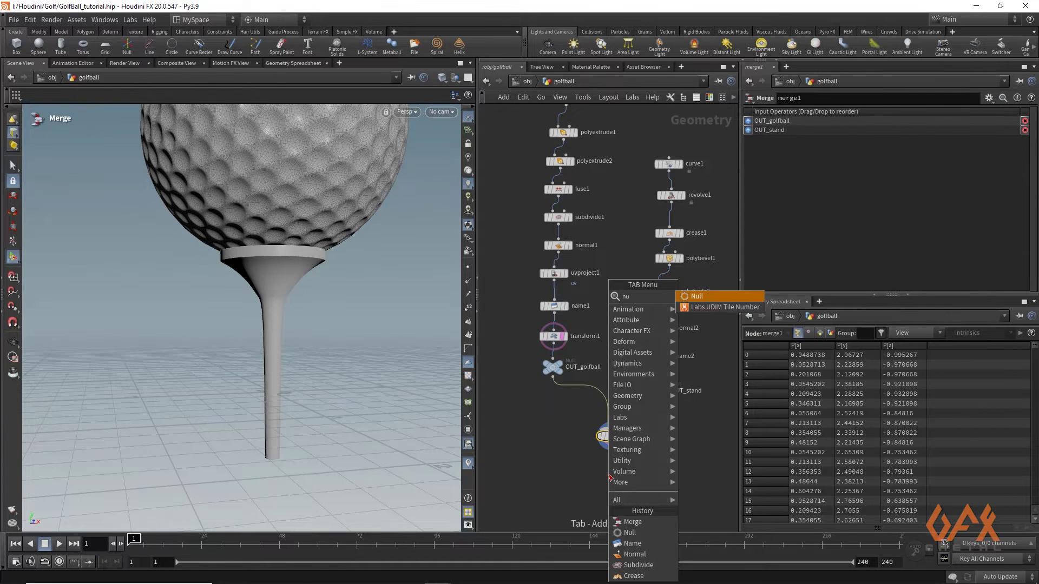
key(Return)
click(632, 474)
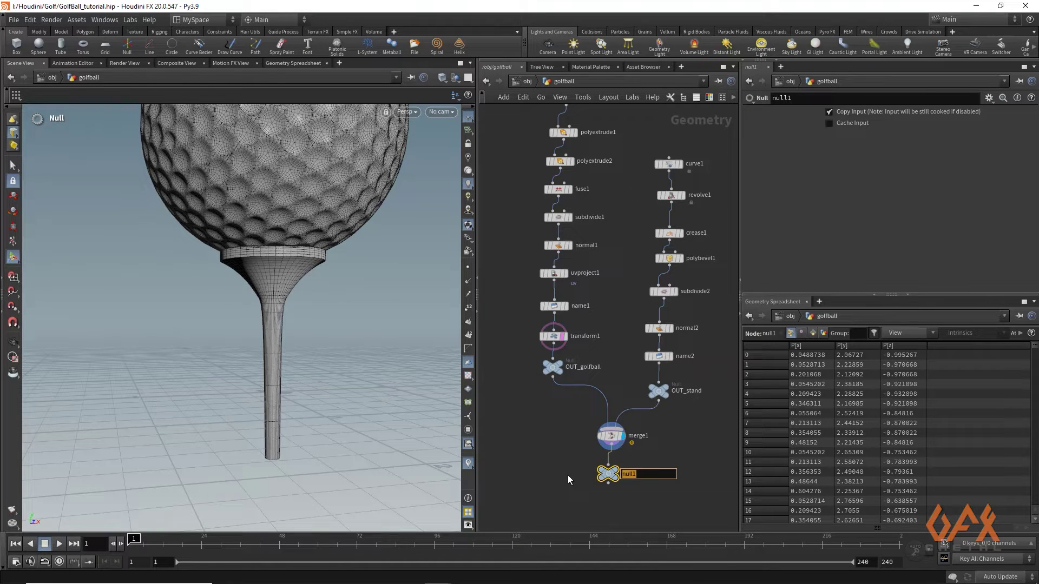
text(OUT_golfball_setup)
key(Return)
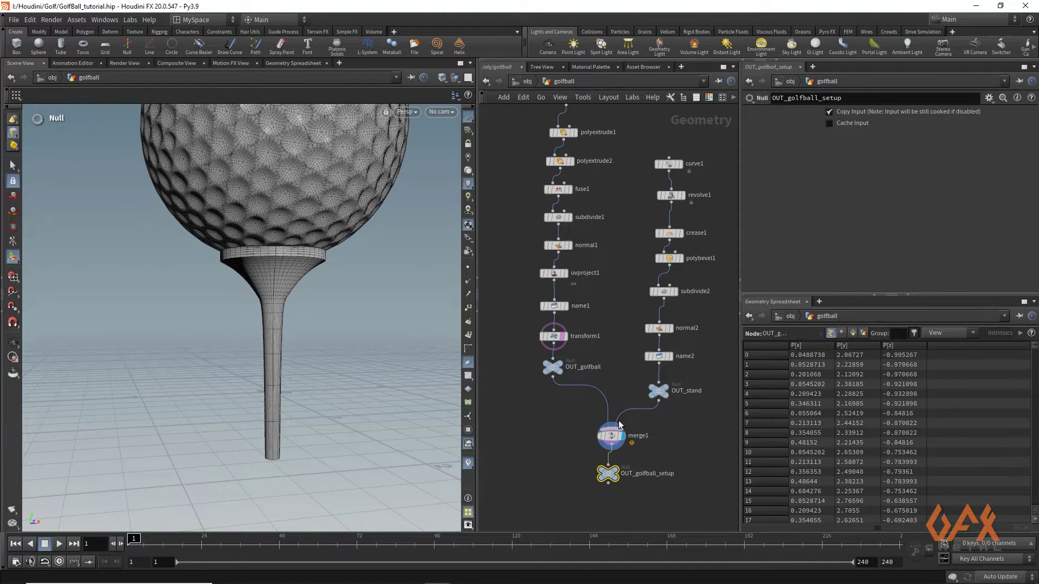
- Copy the OUT_golfball_setup node, view the whole ball and tee, and switch to the SolarisExpand desktop
drag(574, 455, 638, 490)
key(ctrl+c)
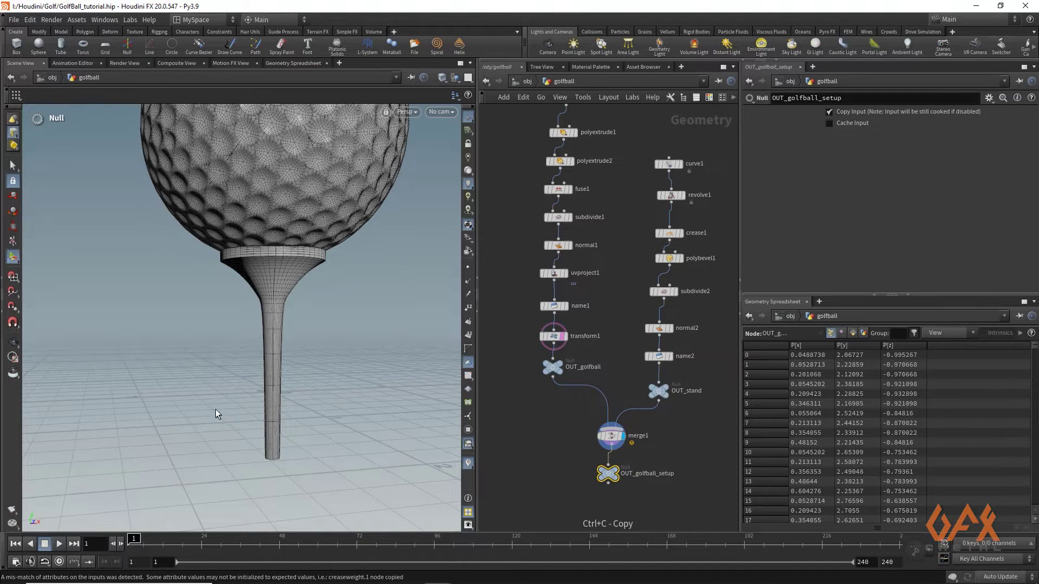
alt+middle_drag(216, 318, 222, 390)
alt+right_drag(223, 389, 172, 390)
alt+drag(172, 390, 190, 412)
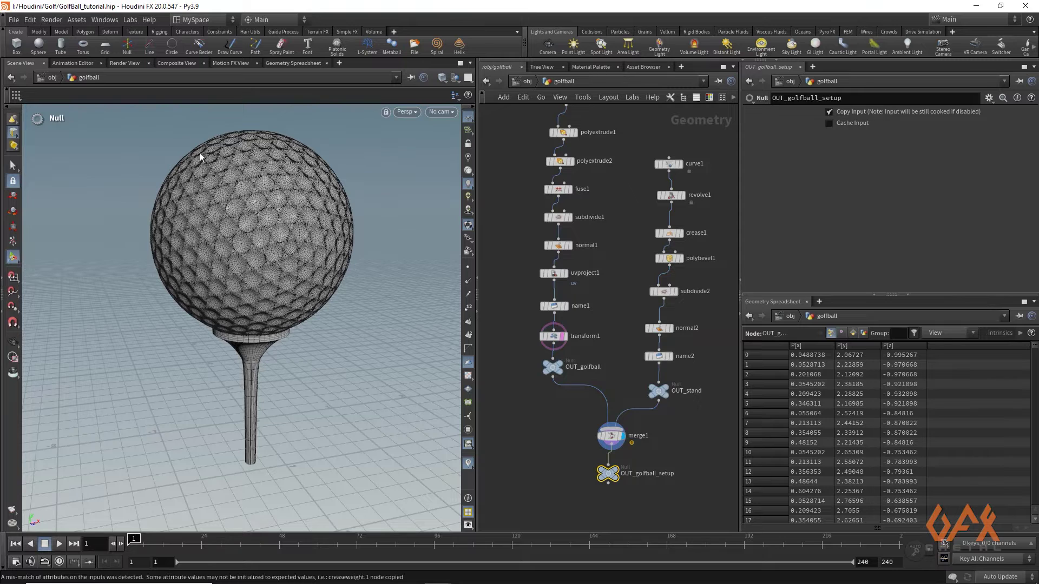
click(233, 23)
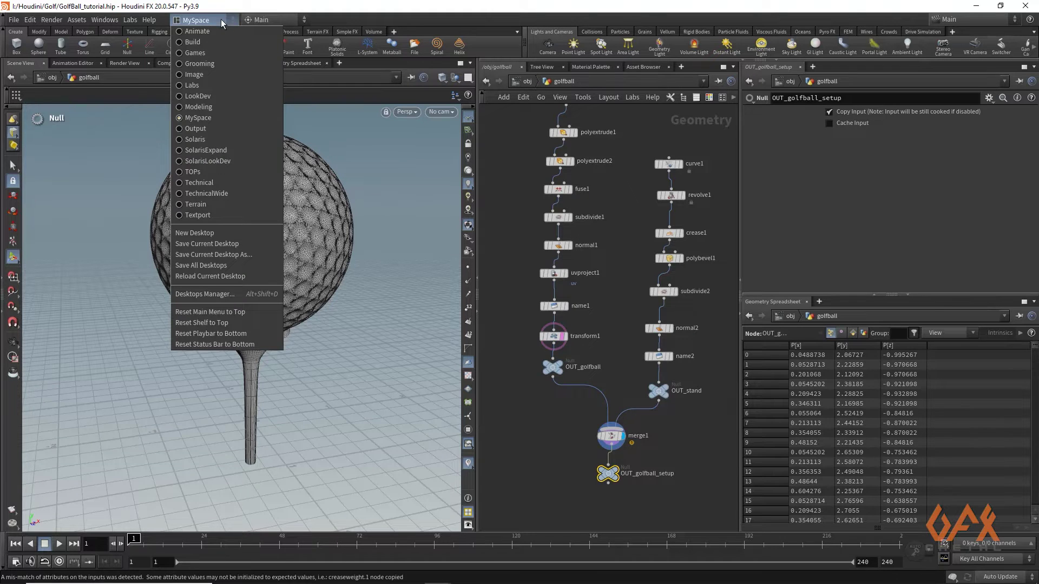
click(209, 152)
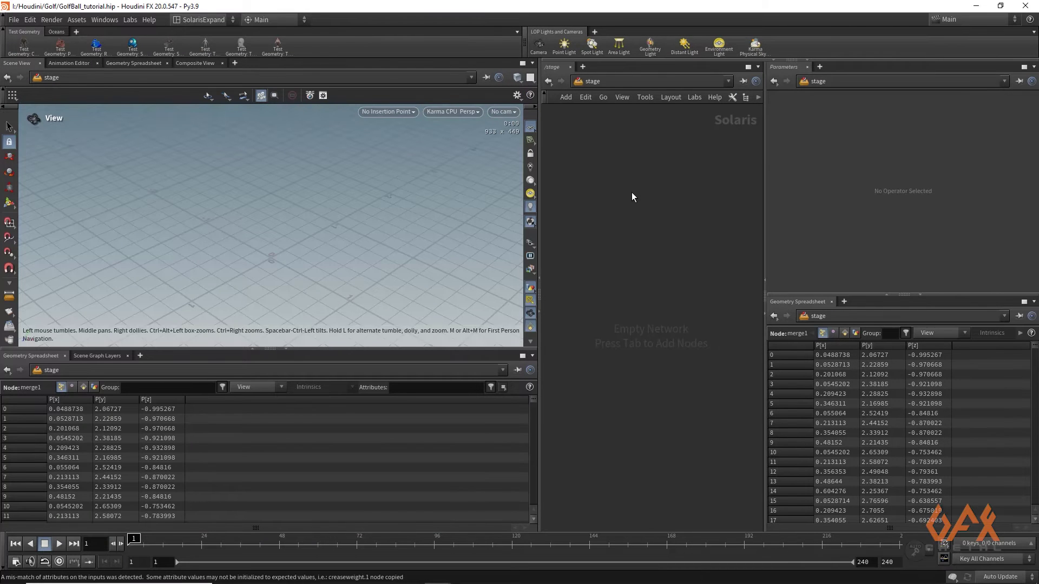
- Add a SOP Import node to the stage and set its SOP Path to /obj/golfball/OUT_golfball_setup
key(Tab)
text(sop)
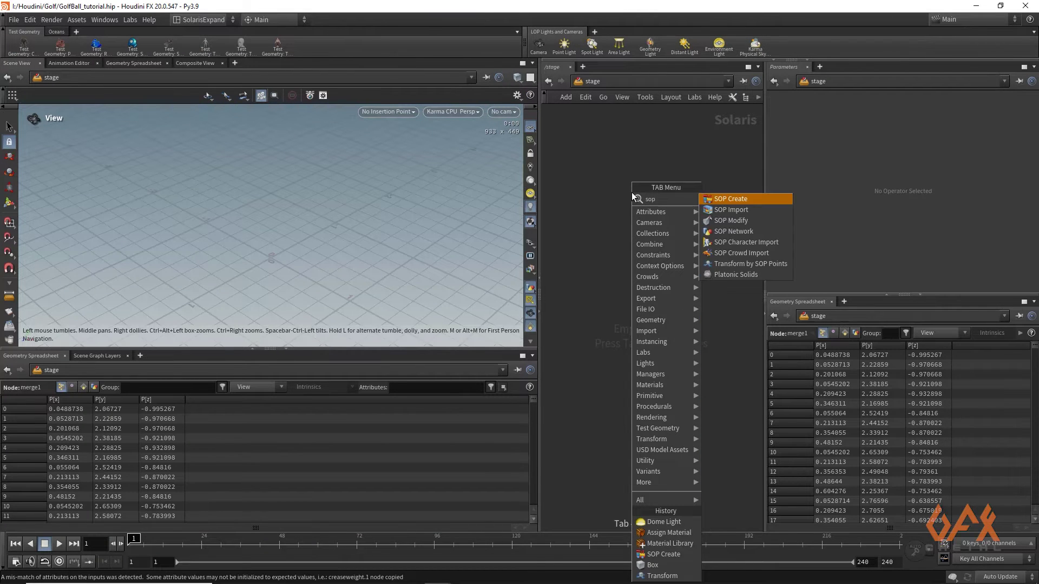
key(Down)
key(Return)
click(631, 193)
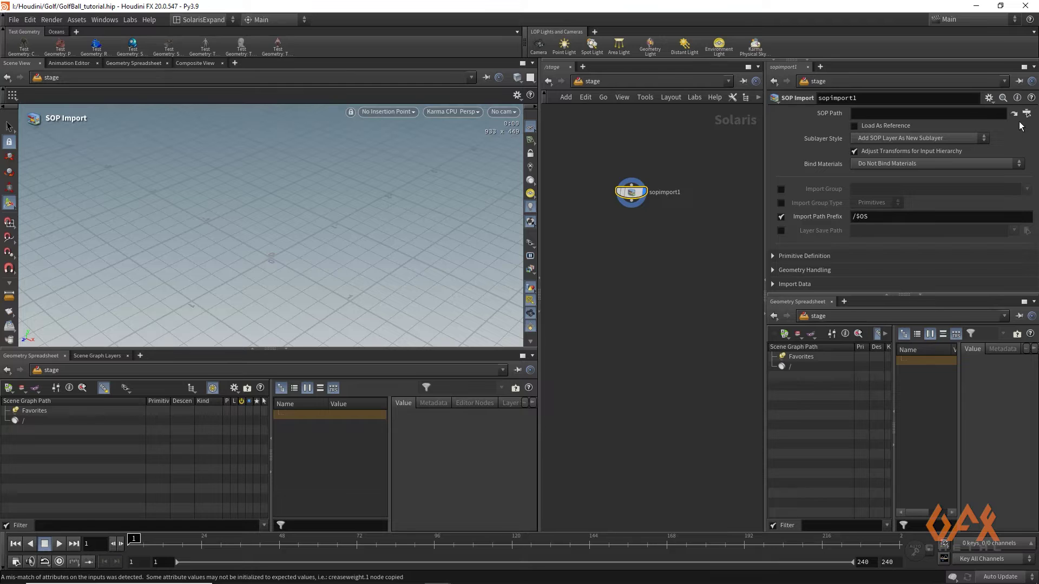
click(958, 115)
key(ctrl+v)
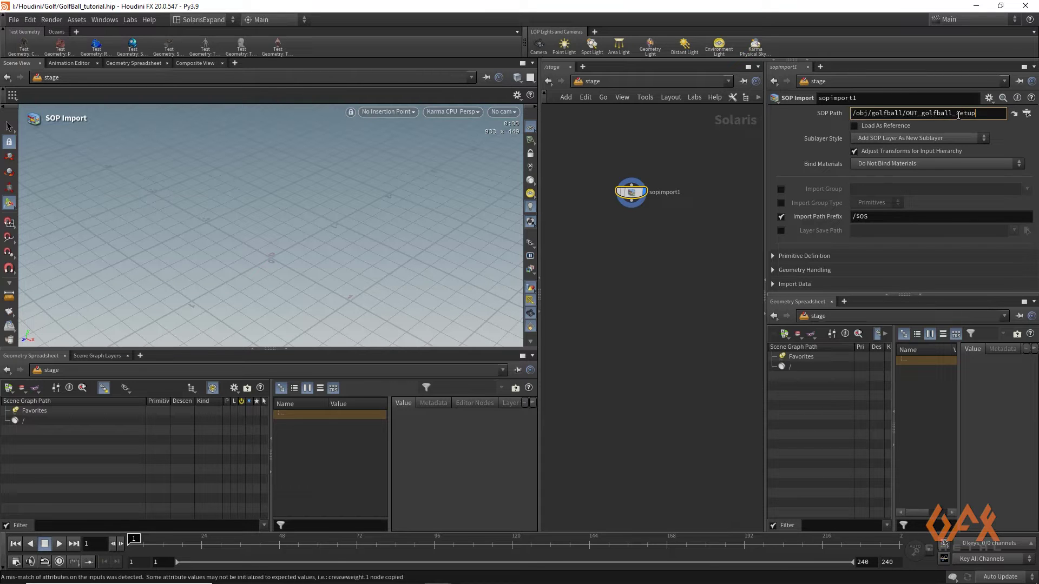
key(Return)
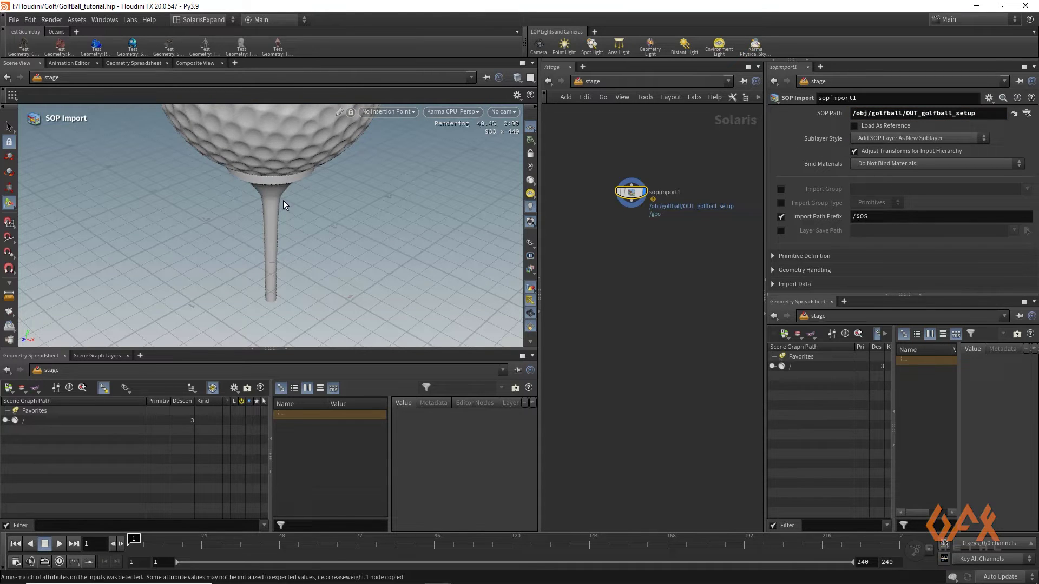
- Switch the viewport from Karma CPU to the non-Karma viewport renderer and frame the ball and tee
alt+middle_drag(265, 200, 256, 227)
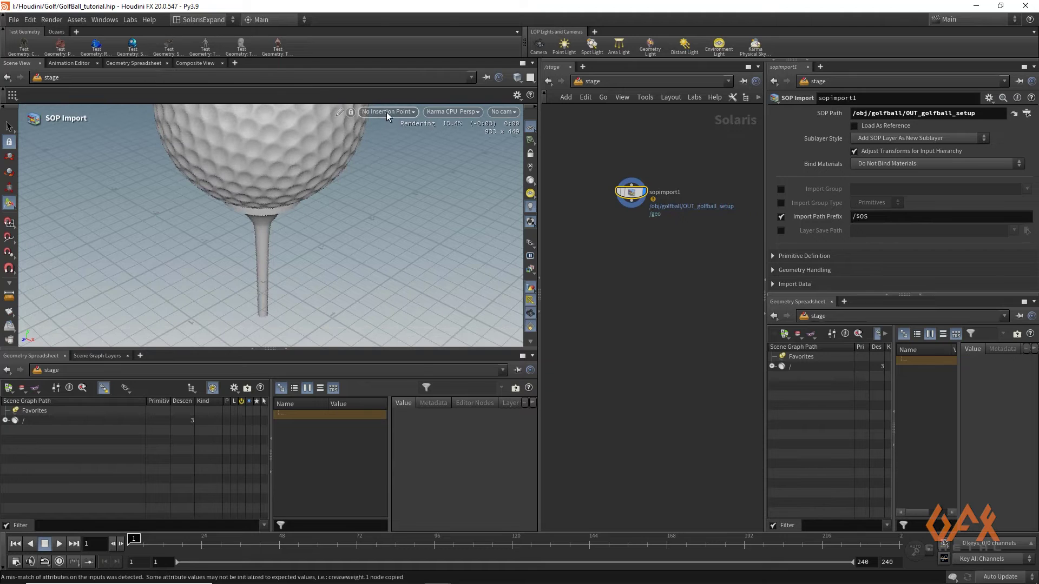
click(453, 112)
click(450, 151)
alt+middle_drag(317, 190, 315, 234)
alt+drag(315, 234, 297, 216)
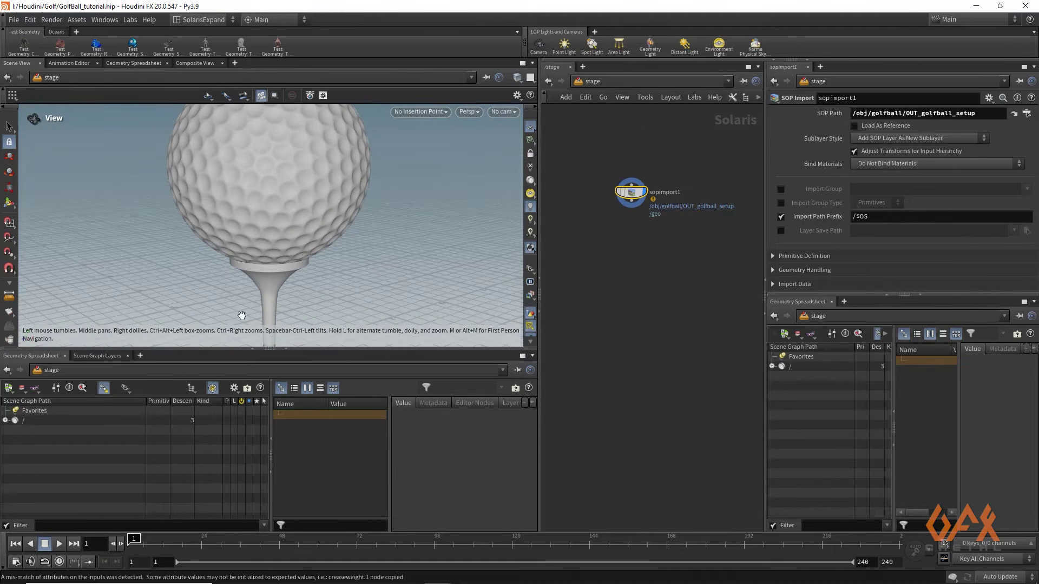
- Expand the imported geo primitive in the scene graph and check which geometry the golfball and stand primitives cover
click(5, 420)
click(14, 430)
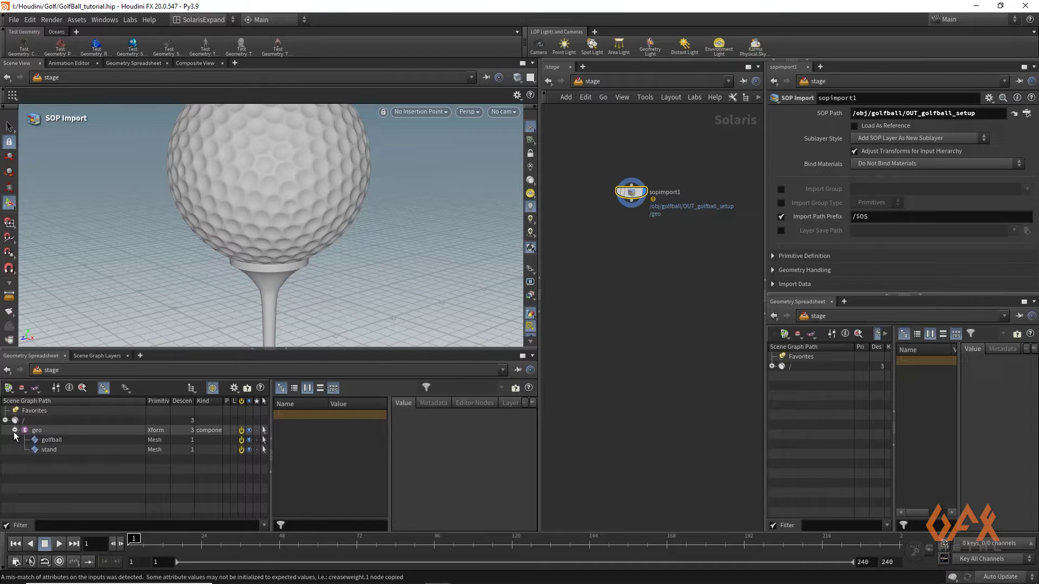
click(50, 440)
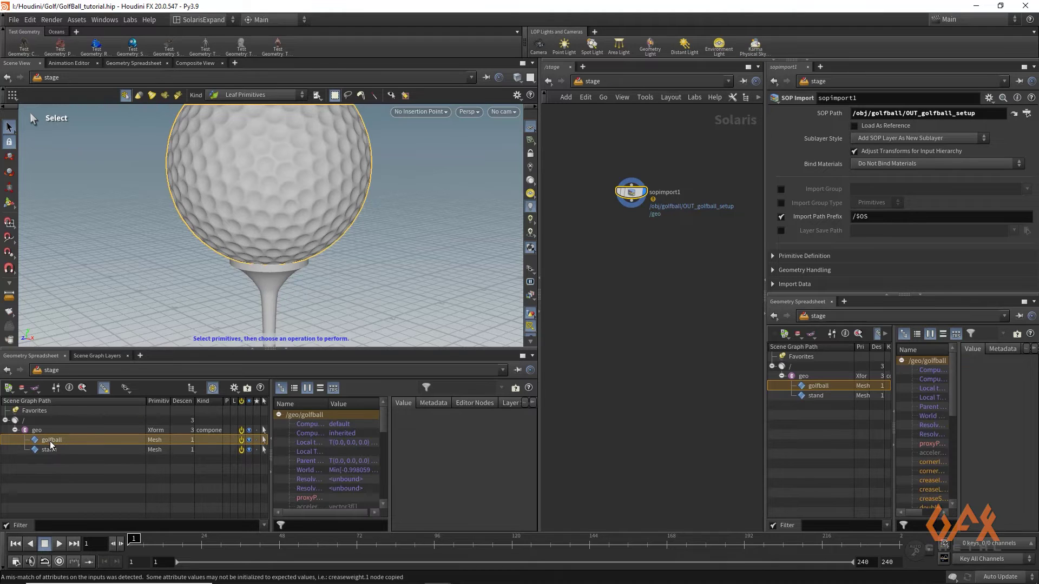
click(50, 449)
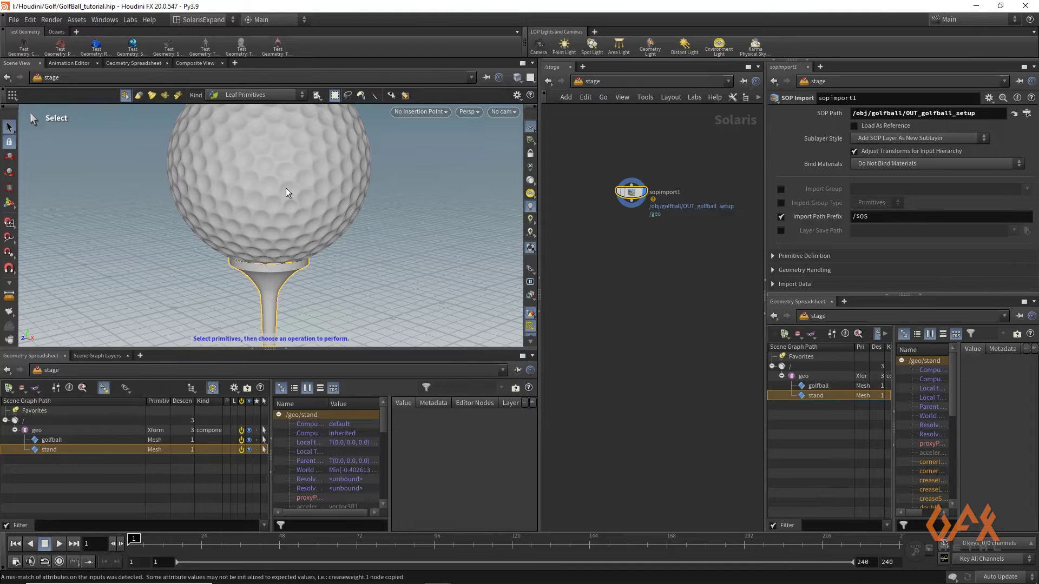
- Create a new camera after sopimport1 from the viewport view, and reframe it lower on the ball and upper tee
scroll(644, 265, up, 2)
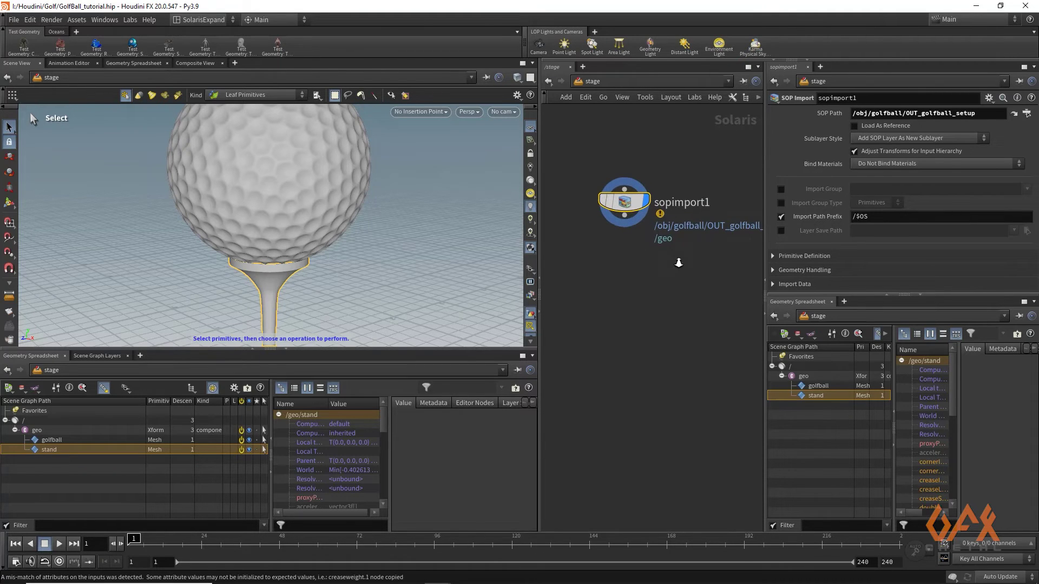
middle_drag(636, 274, 639, 261)
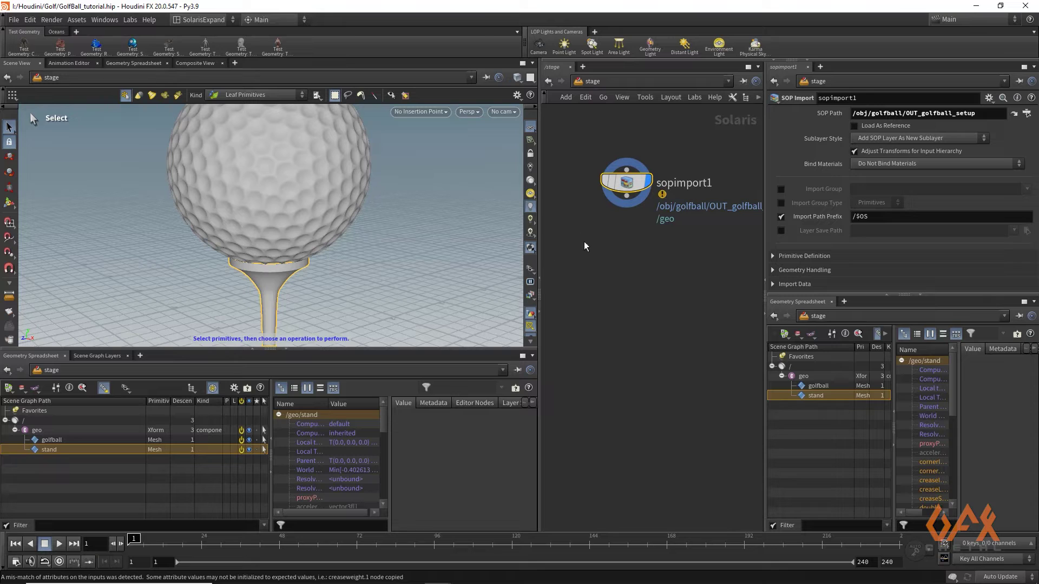
drag(626, 196, 627, 264)
key(h)
click(499, 111)
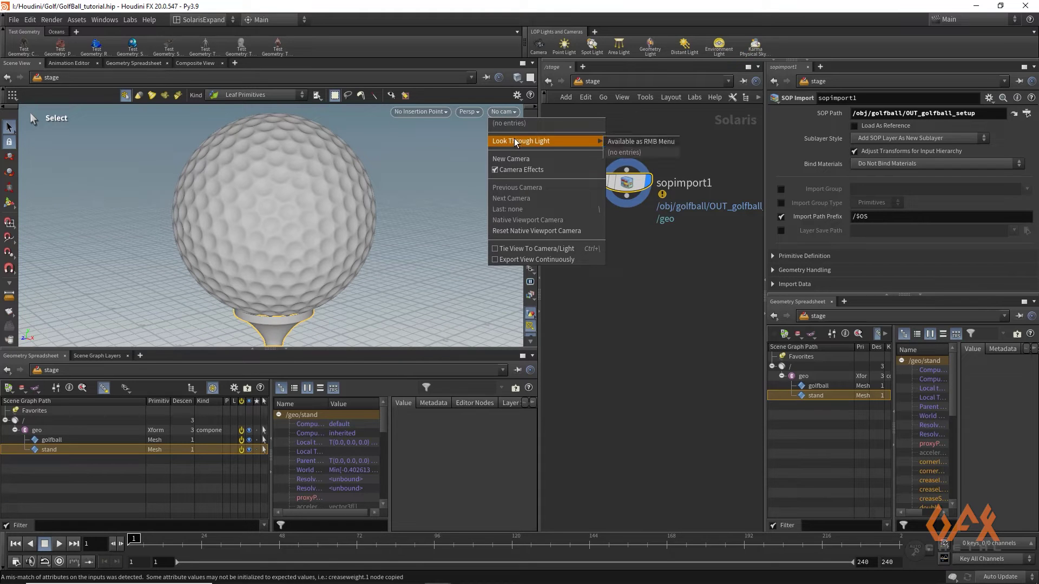
click(511, 158)
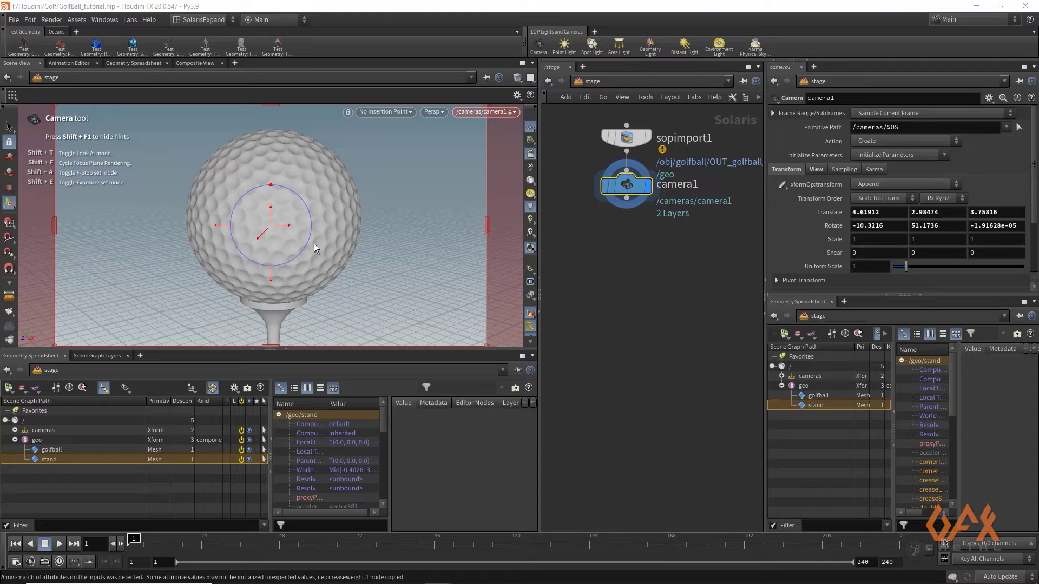
key(Escape)
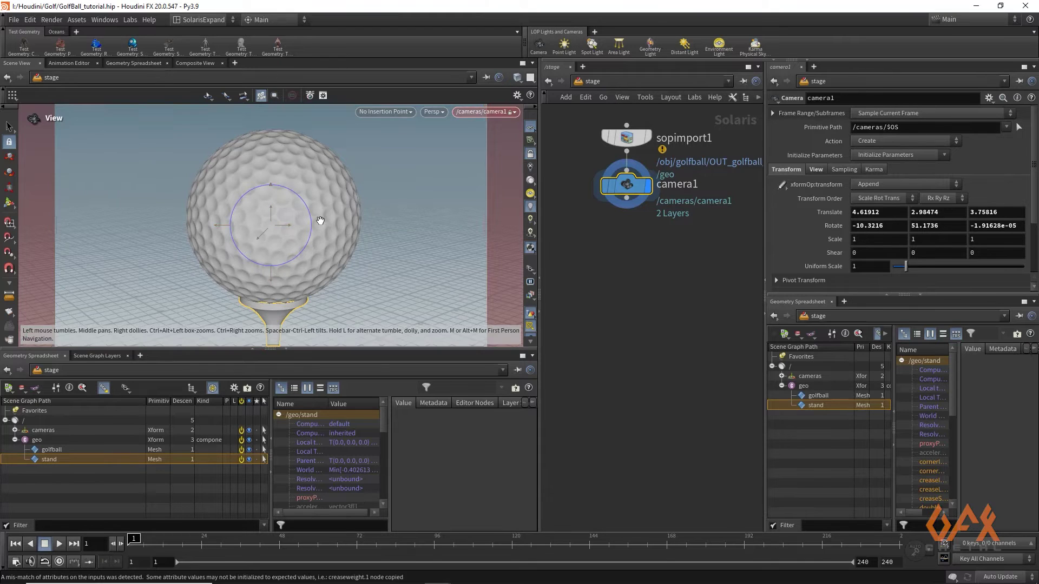
drag(312, 221, 296, 201)
alt+middle_drag(296, 201, 304, 212)
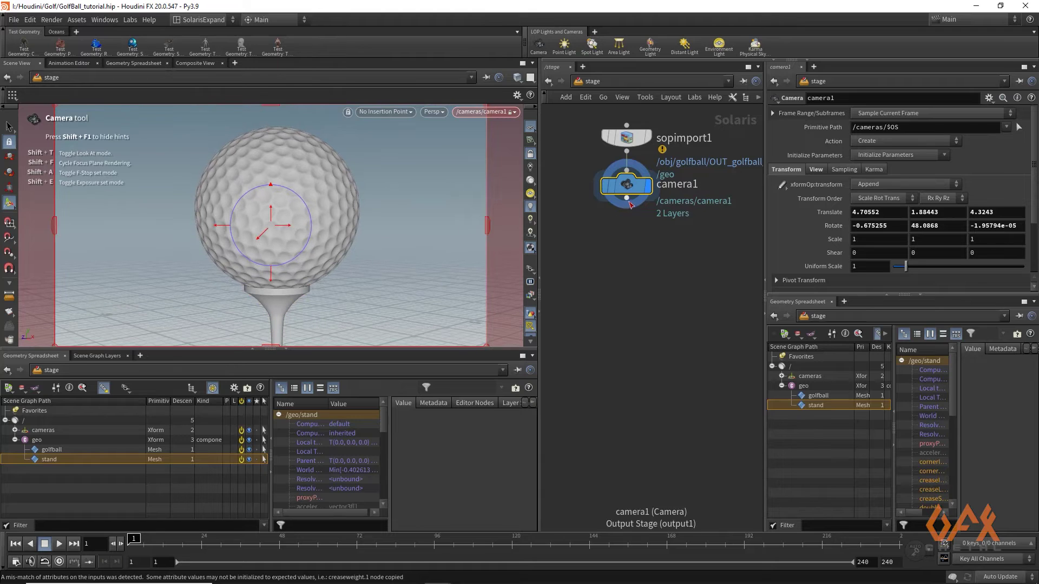
- Add a Material Library node connected to the output of camera1
drag(629, 203, 629, 247)
key(Tab)
text(materia)
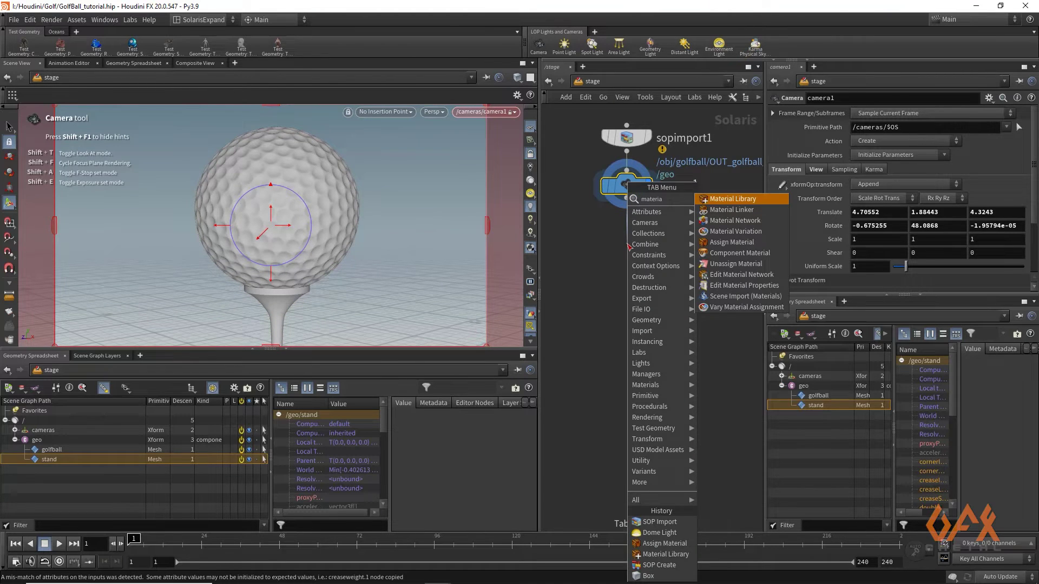
key(Return)
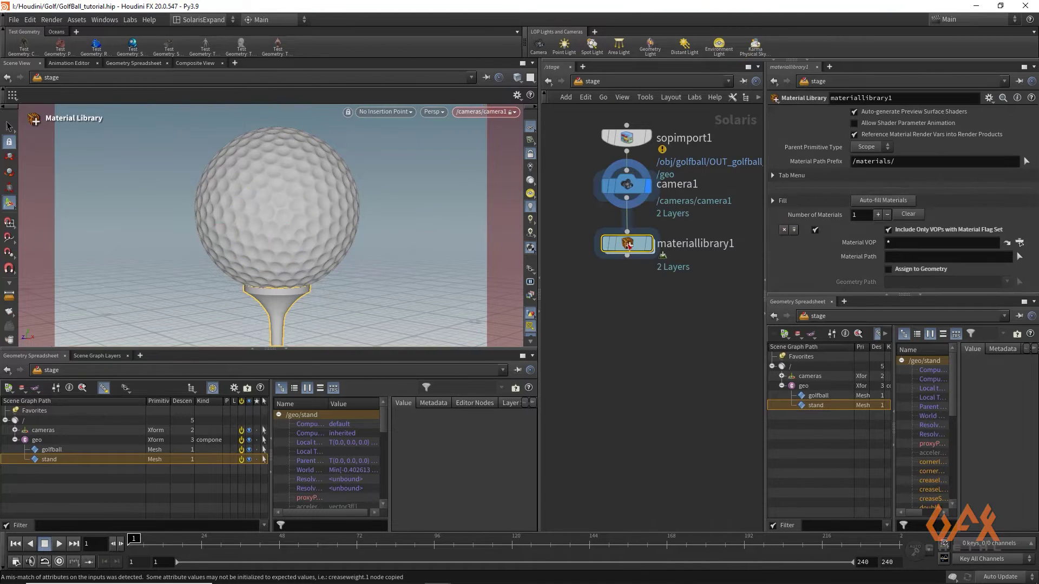
- Inside materiallibrary1, add a VEX Material Builder and rename it golfball
double_click(628, 242)
key(Tab)
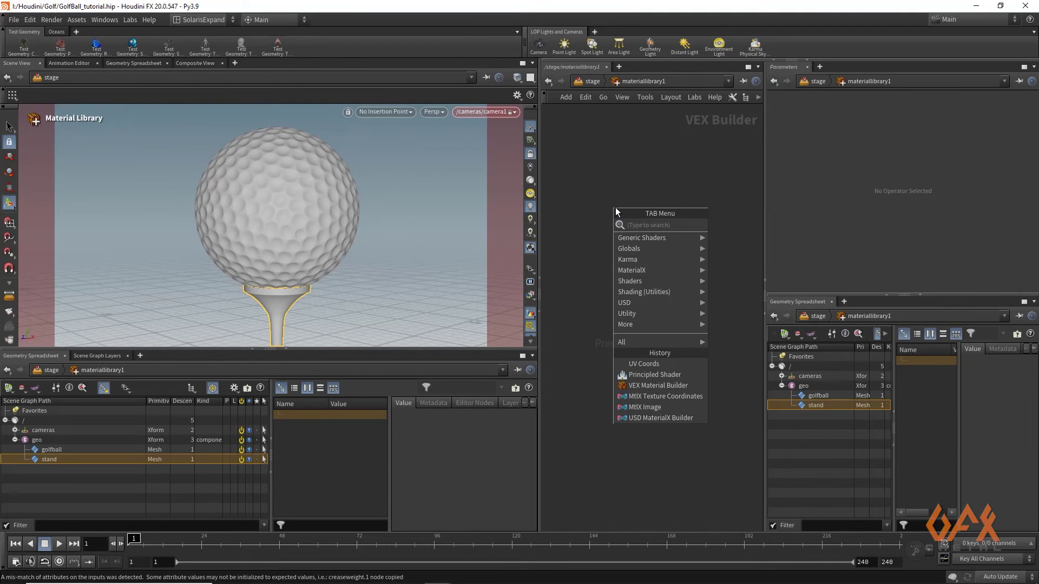
mouse_move(657, 281)
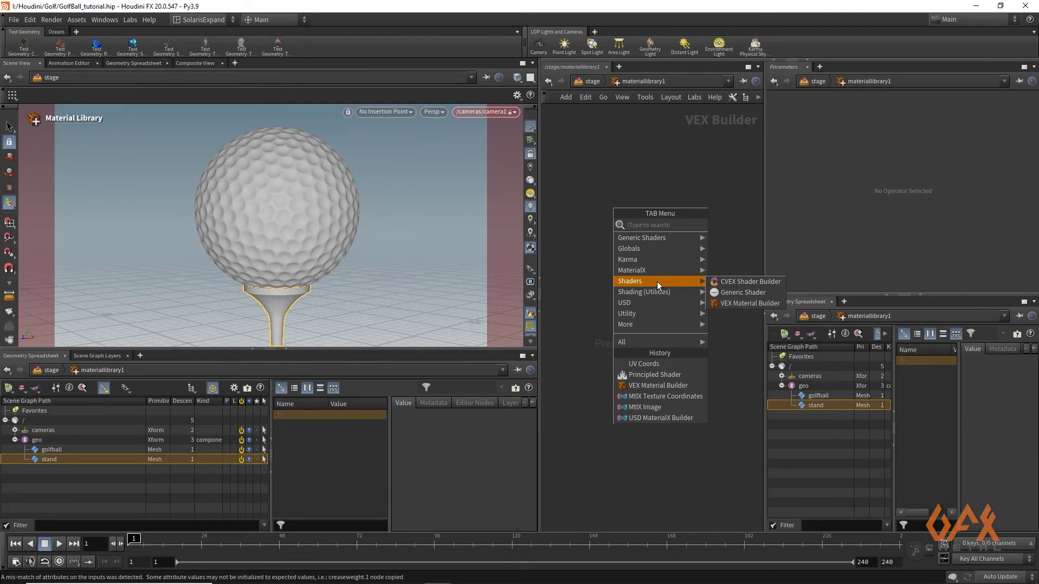
click(735, 303)
click(643, 240)
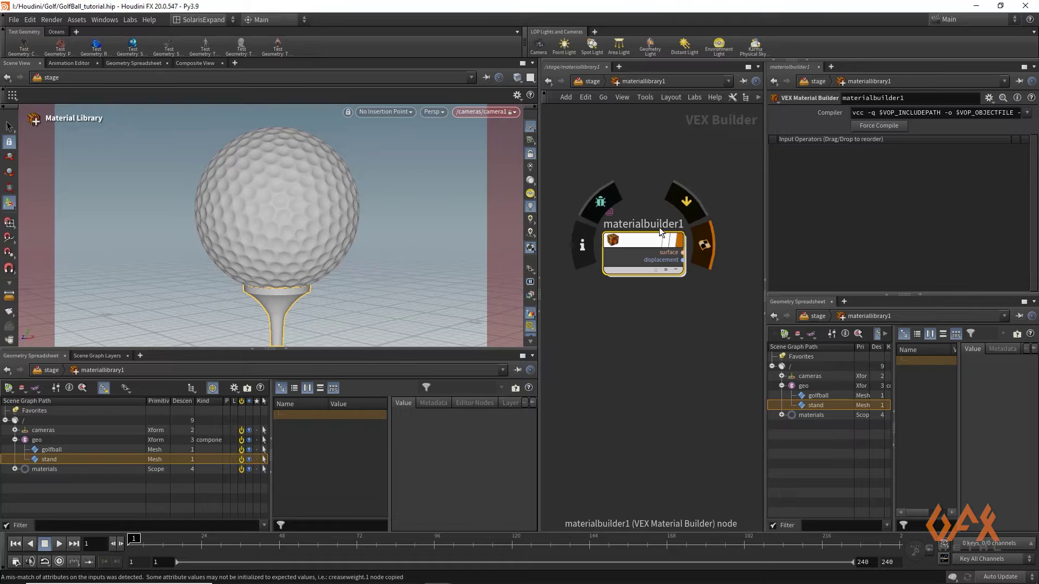
click(661, 224)
drag(689, 224, 522, 224)
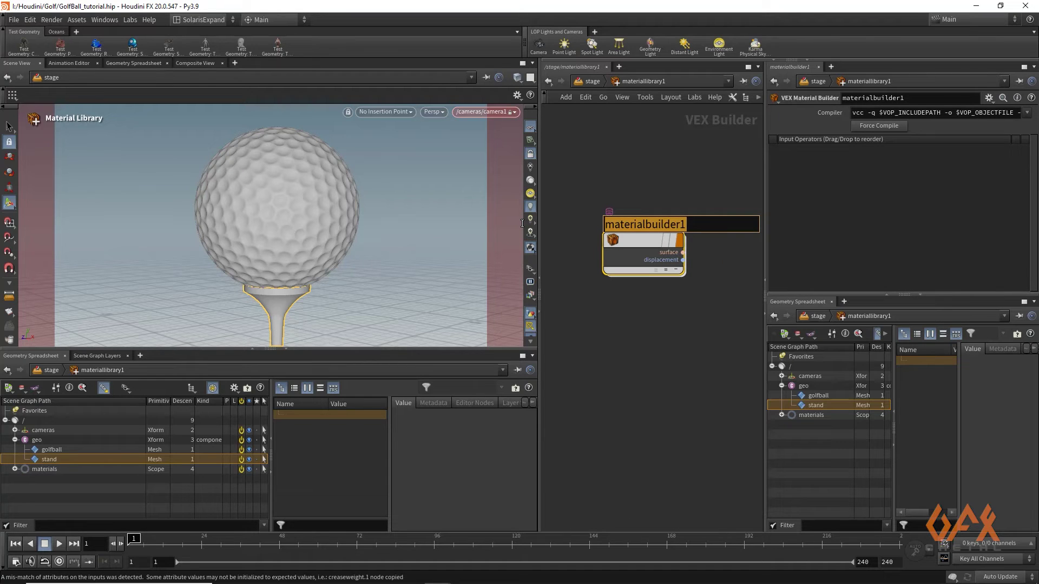
text(gol)
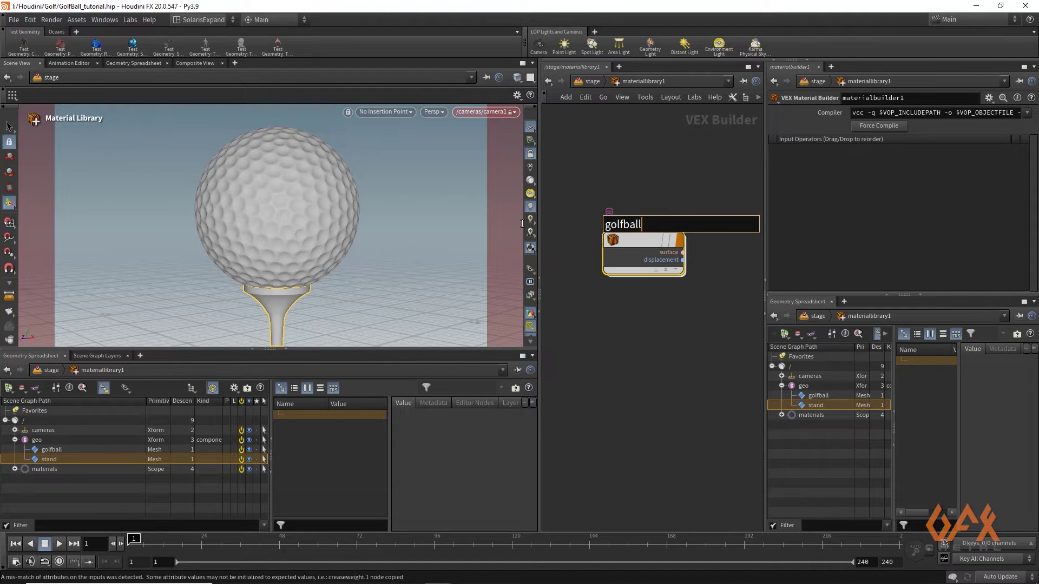
text(fball)
key(Return)
- Open the golfball material builder and delete its surface_output node
double_click(631, 241)
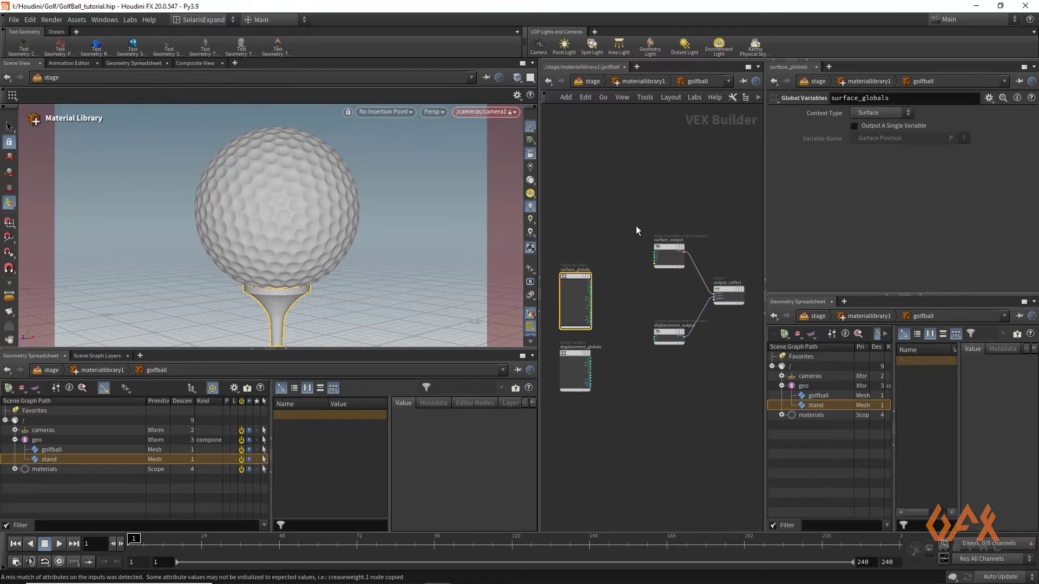
click(667, 247)
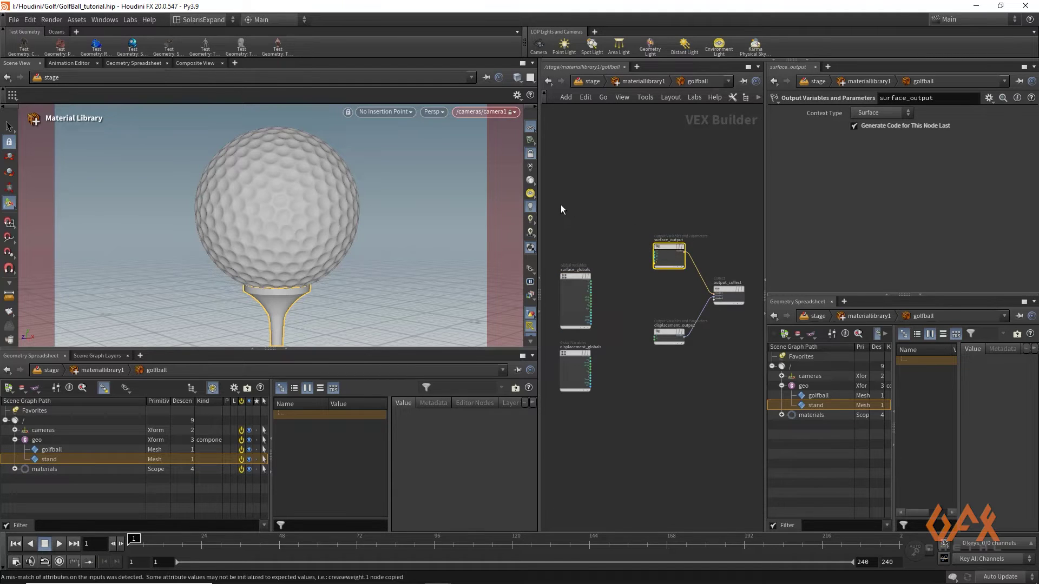
drag(570, 184, 707, 241)
key(Delete)
middle_drag(675, 222, 644, 235)
scroll(644, 235, up, 3)
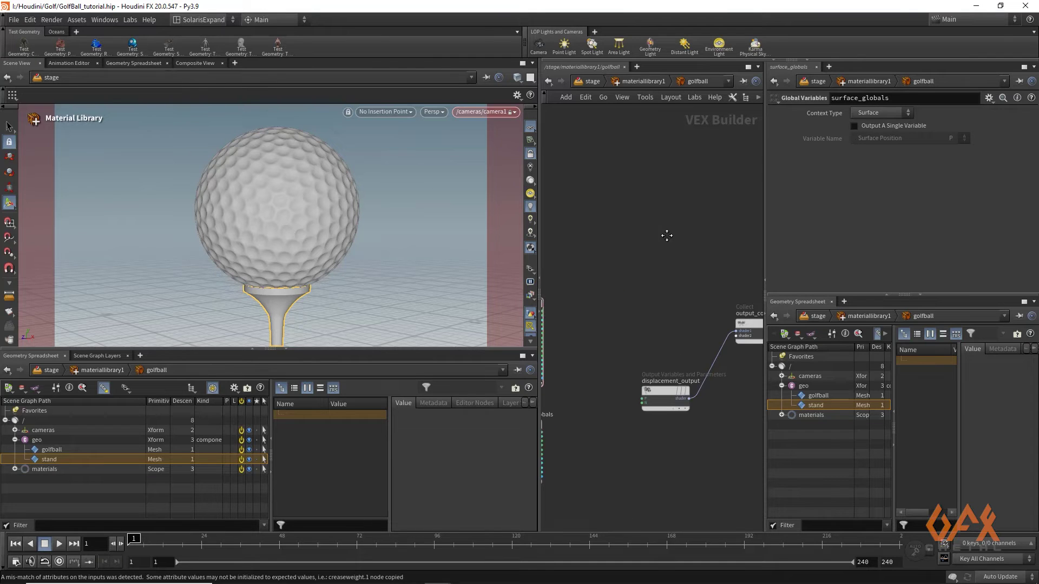
- Add a Principled Shader, connect its surface output to output_collect, and wire displacement_output to the second input of output_collect
key(Tab)
text(prin)
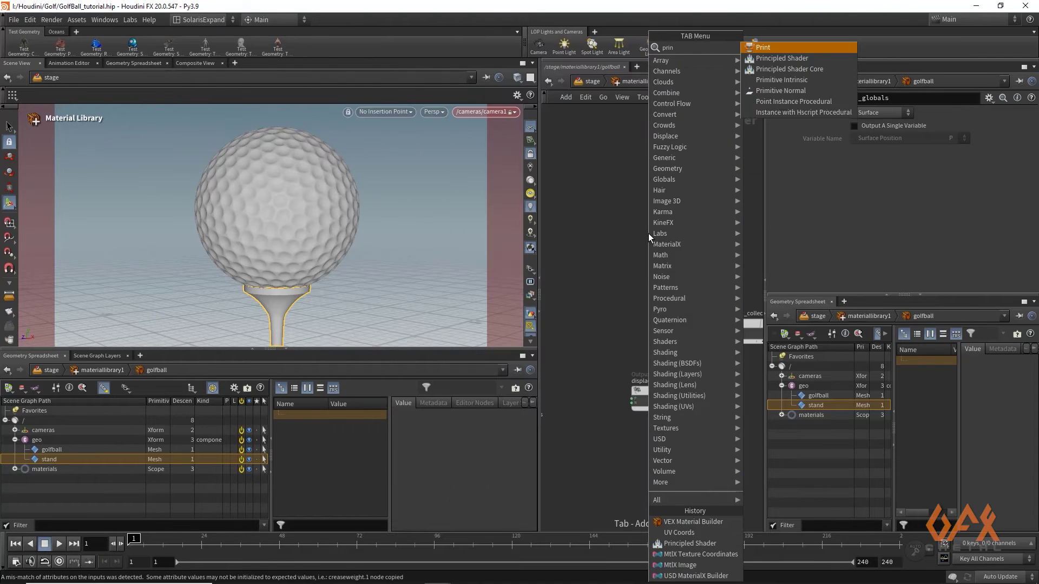
text(c)
key(Return)
key(Return)
drag(643, 234, 725, 330)
click(678, 399)
click(725, 335)
- Set the principled shader's base color to white and its specular roughness to 0.038
middle_drag(576, 216, 608, 238)
scroll(638, 249, up, 5)
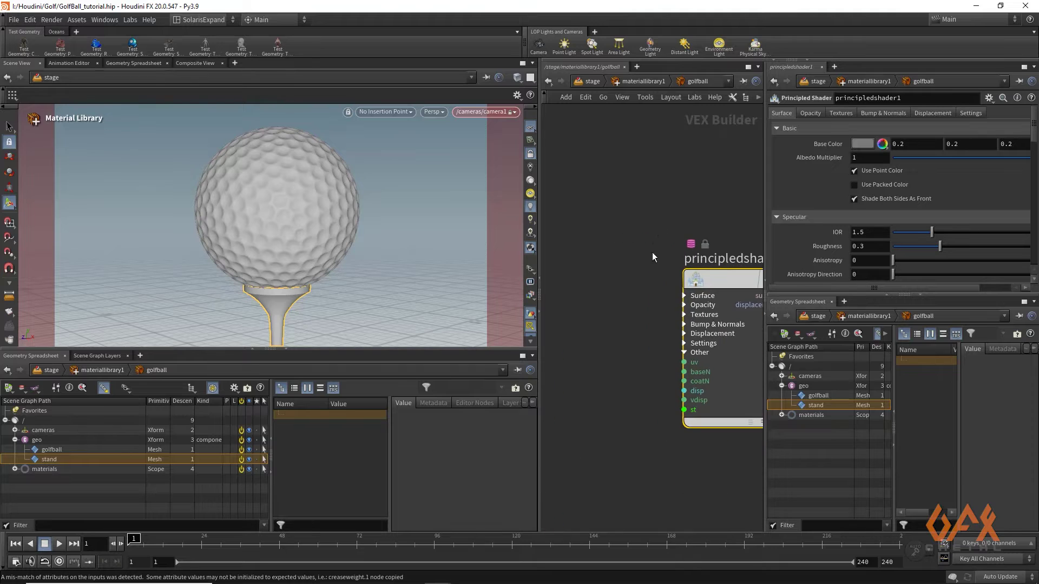
mouse_move(698, 233)
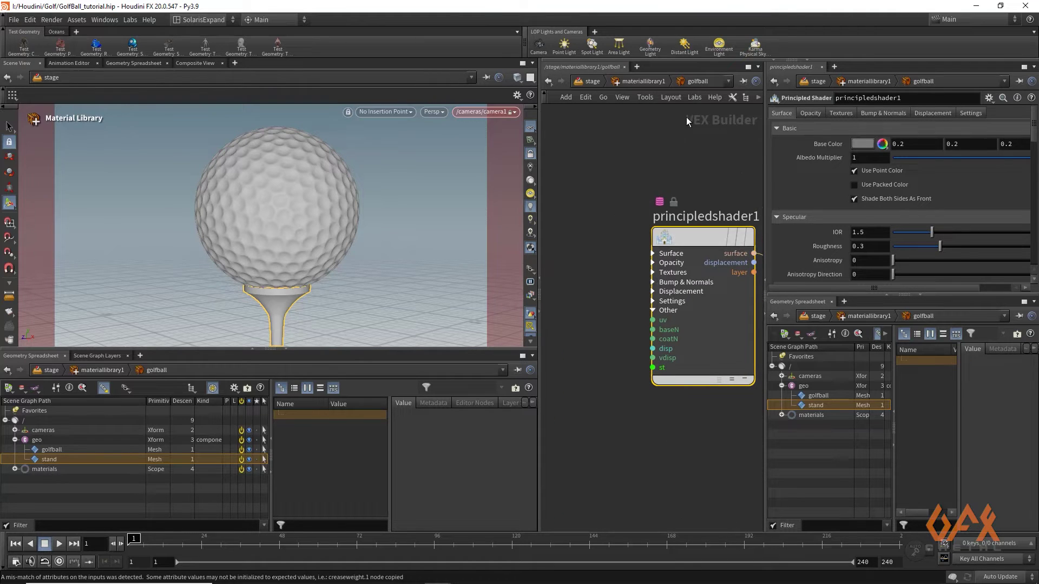
middle_drag(579, 255, 606, 241)
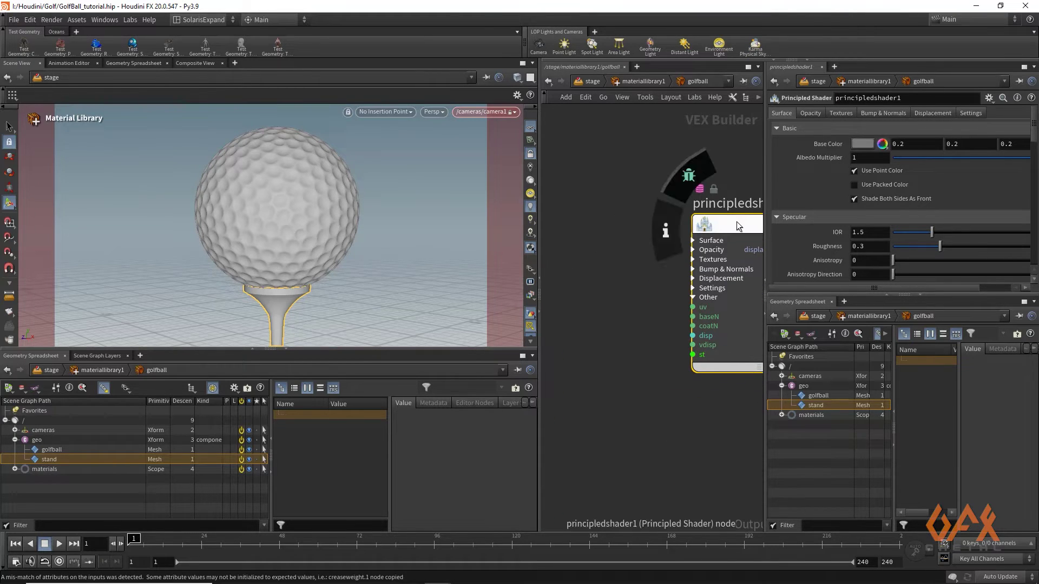
click(860, 143)
click(1017, 120)
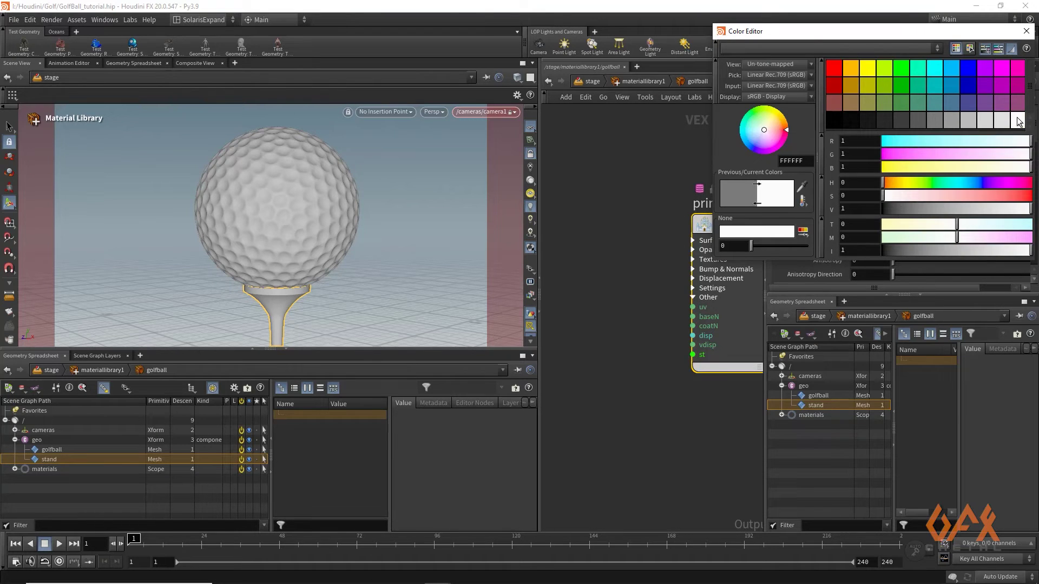
click(1025, 31)
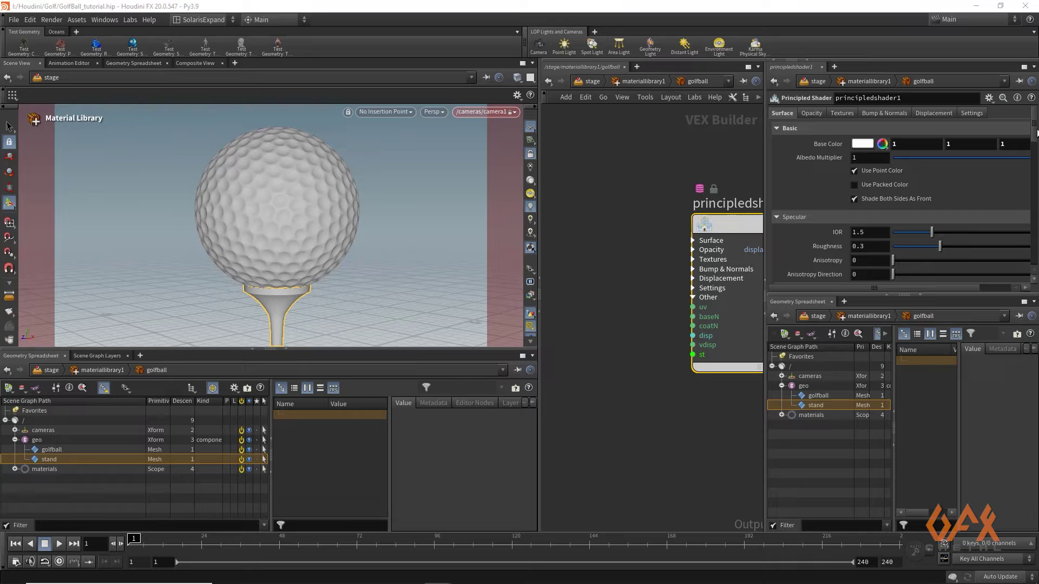
drag(1036, 133, 1035, 138)
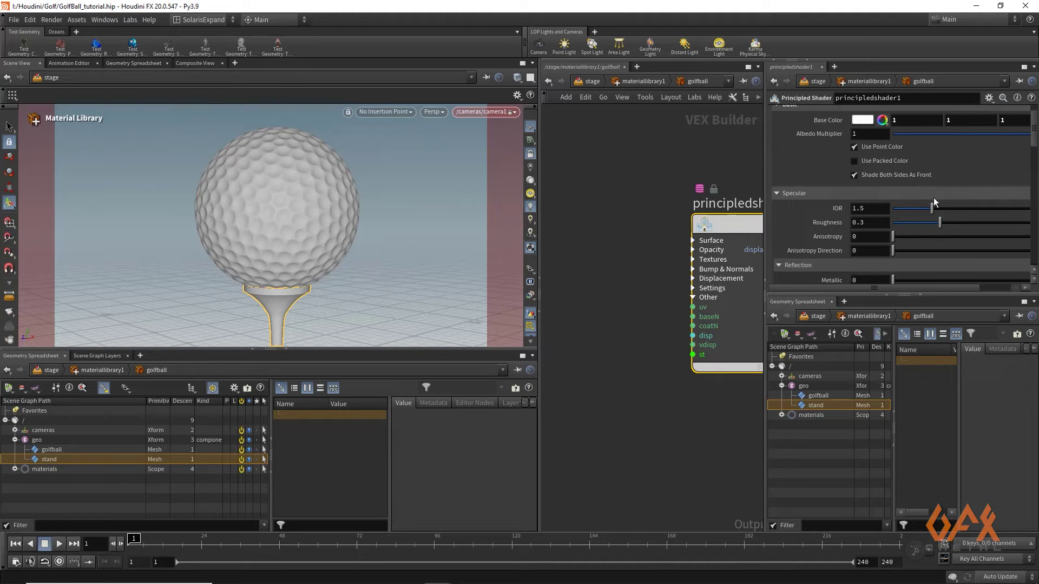
click(897, 222)
- Set the principled shader's Coat to 1 and Coat Roughness to 0.2
drag(1032, 131, 1032, 149)
drag(897, 238, 1020, 236)
double_click(874, 236)
text(1)
key(Return)
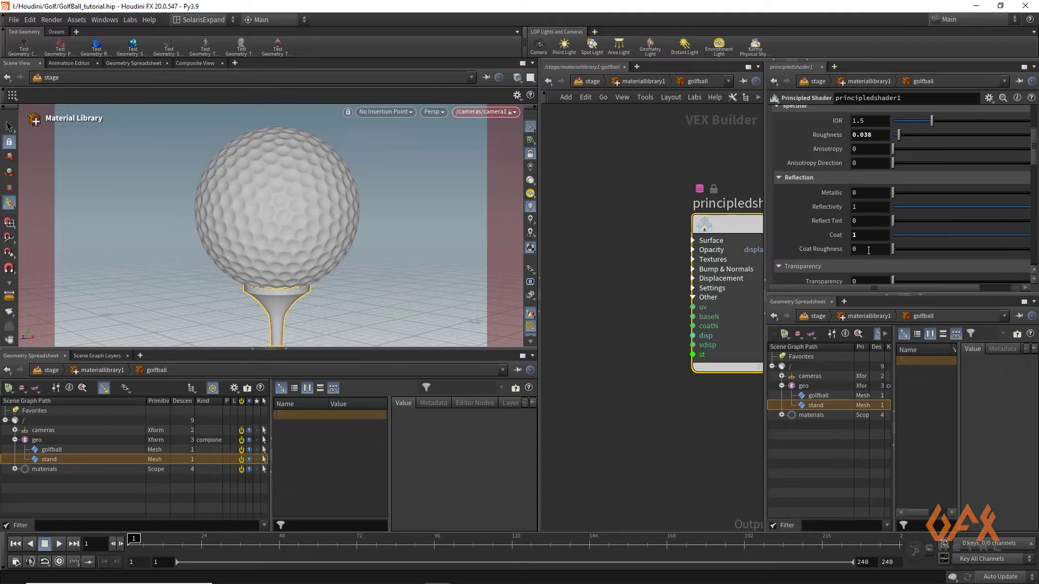
click(868, 251)
text(.2)
key(Return)
middle_drag(647, 170, 595, 161)
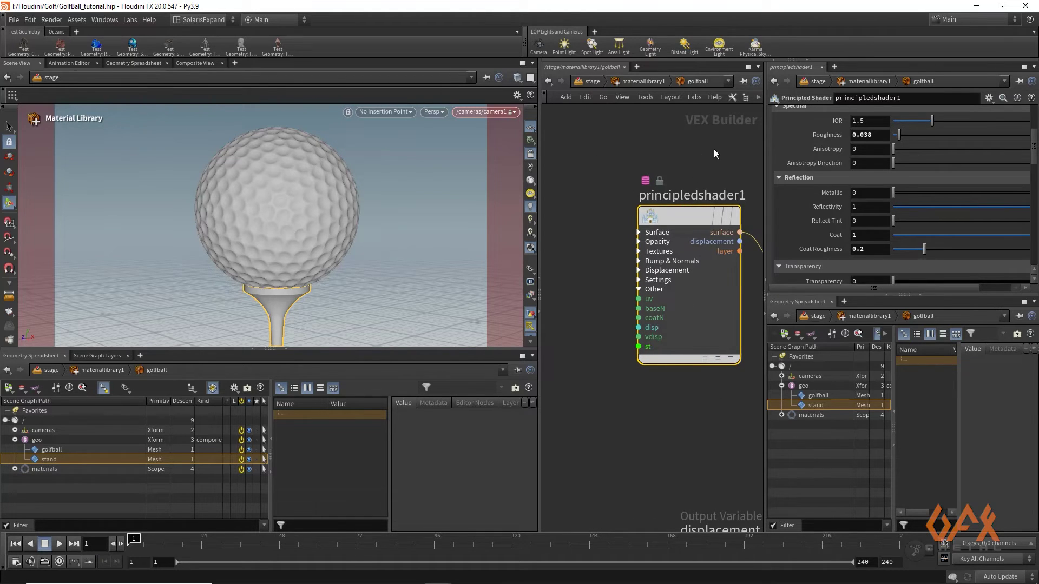
drag(1035, 151, 1035, 135)
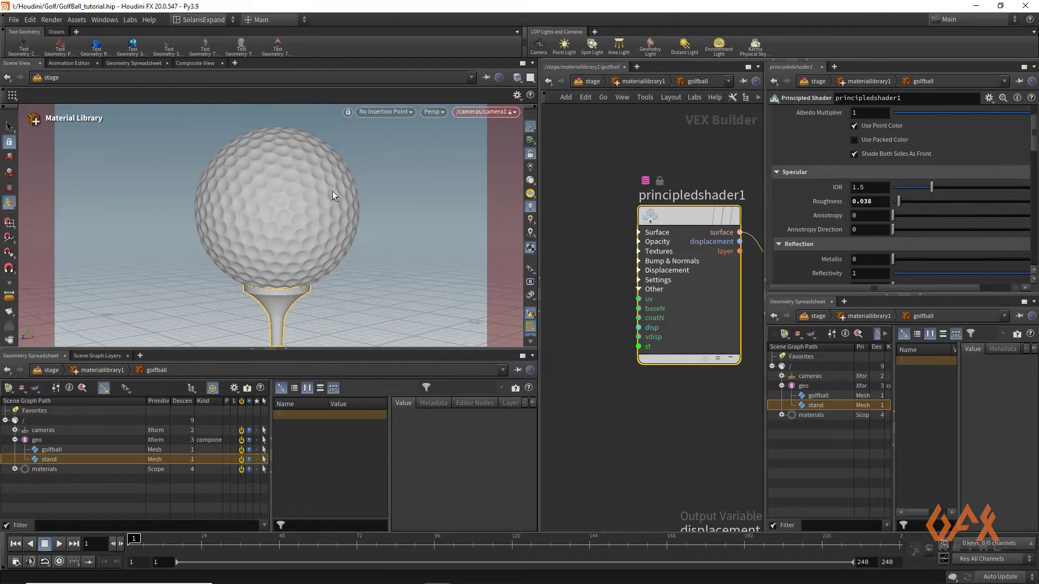
- Return to the material library network, duplicate the golfball material builder, and rename the copy as stand
click(595, 81)
double_click(635, 253)
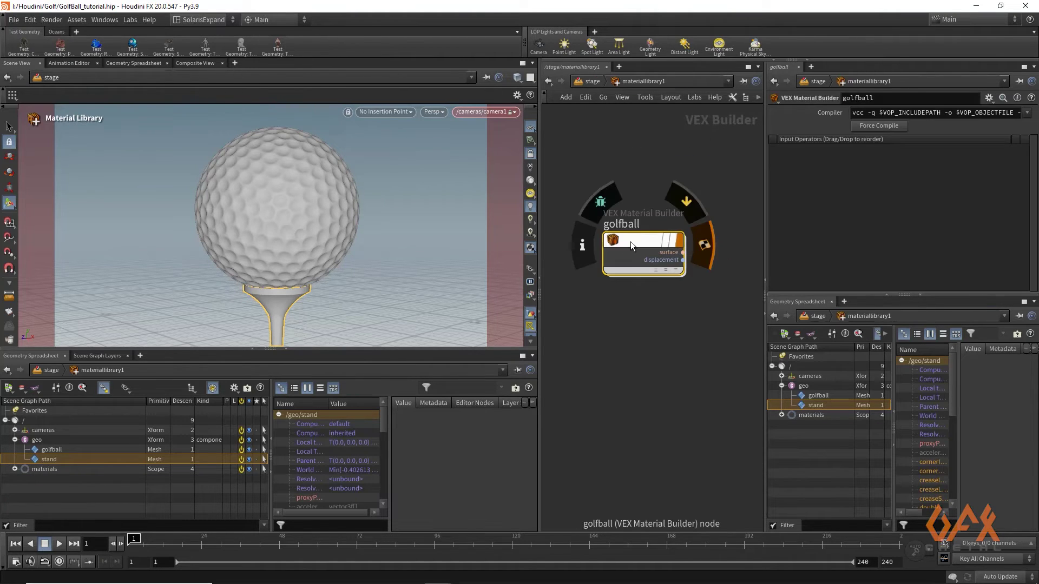
alt+drag(630, 241, 631, 331)
double_click(616, 315)
key(ctrl+a)
text(stand)
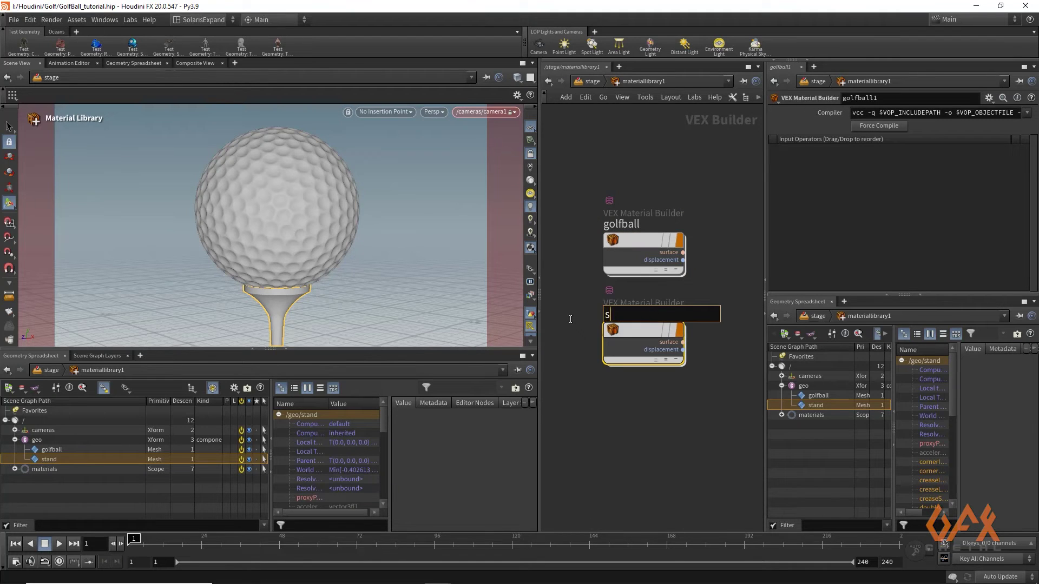
key(Return)
- Open the stand material and set its principled shader's base color to light grey (0.75, 0.75, 0.75)
double_click(634, 329)
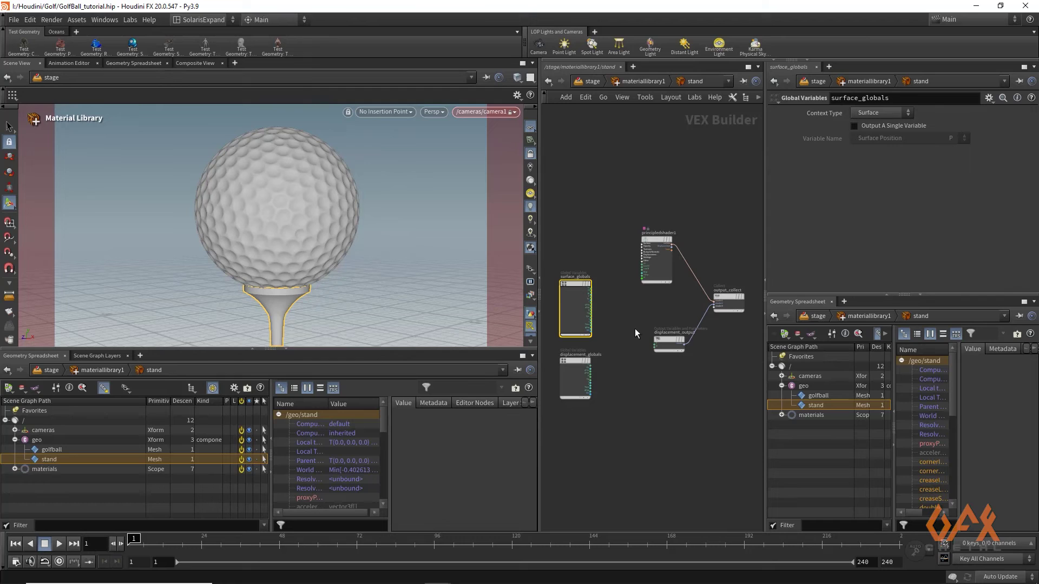
click(654, 242)
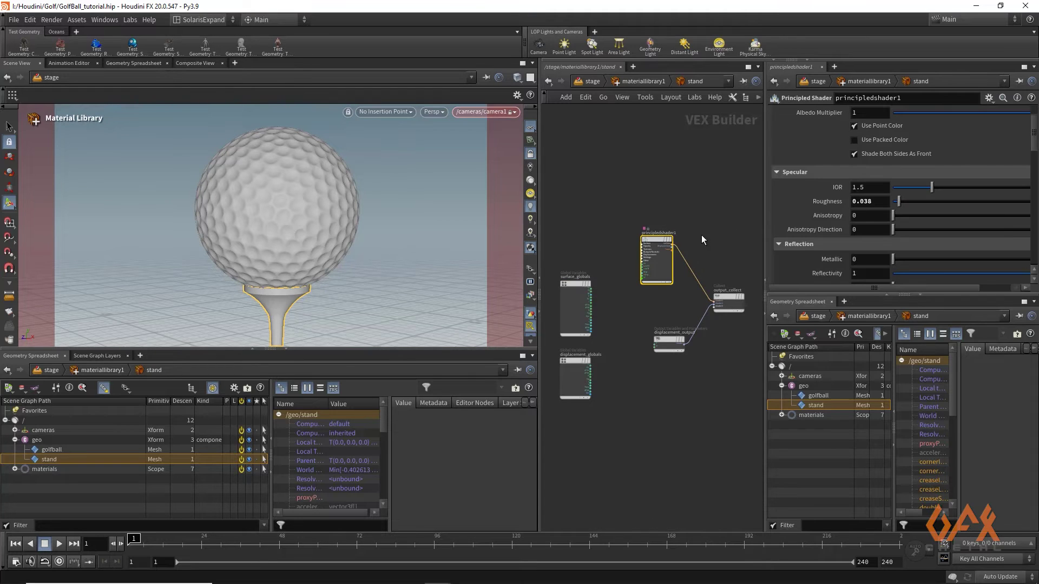
scroll(1034, 147, up, 2)
click(861, 144)
click(1001, 121)
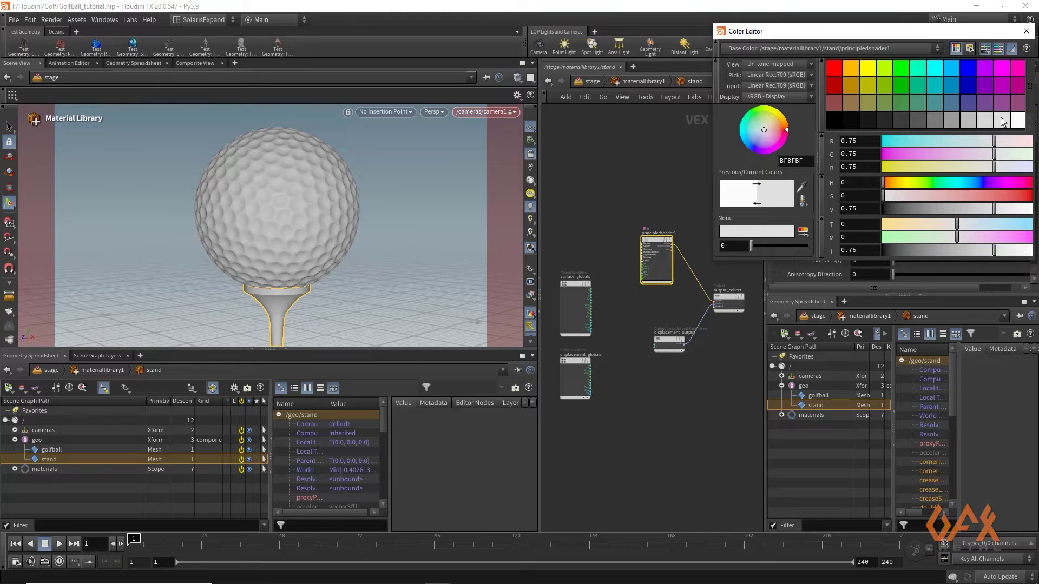
click(1026, 30)
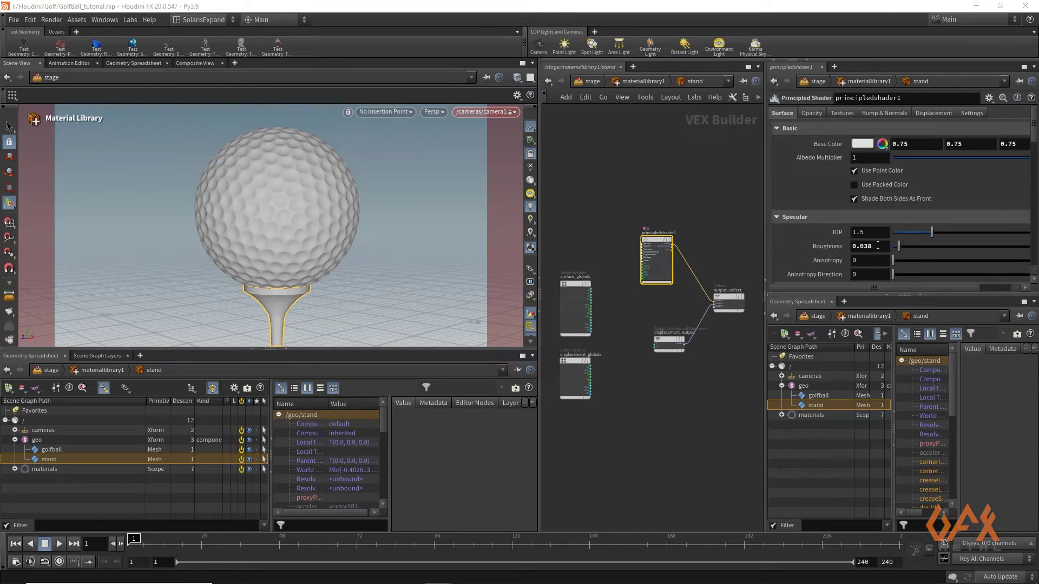
- Set the stand shader's specular roughness to 0.7
drag(872, 246, 863, 245)
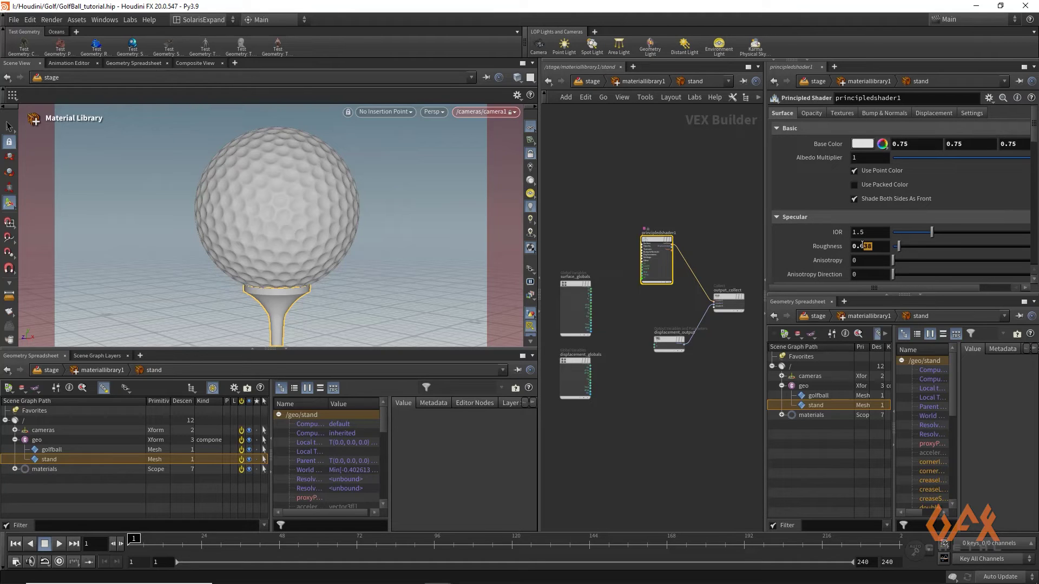
text(7)
scroll(1035, 150, down, 3)
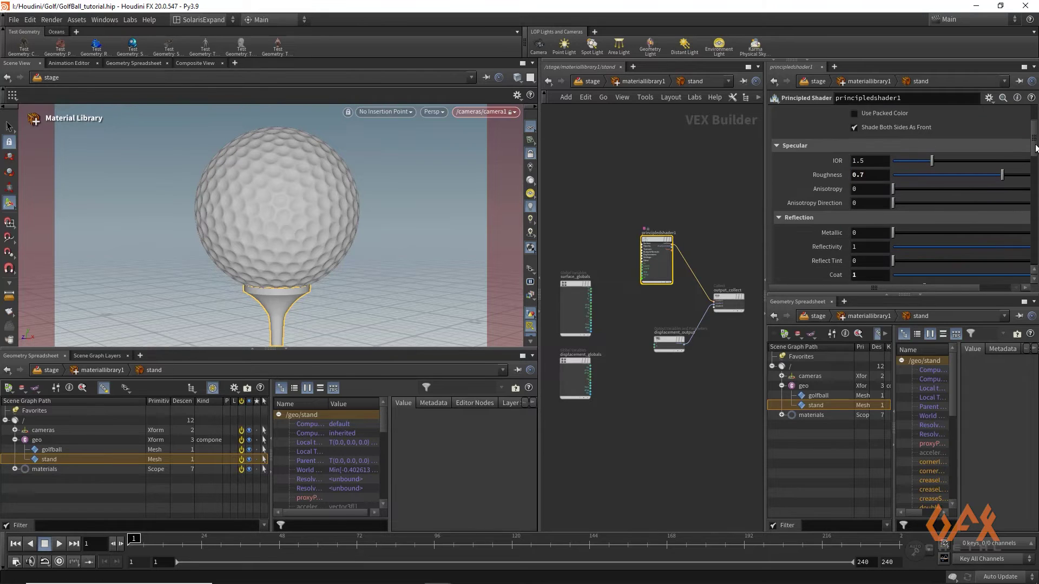
scroll(1036, 150, down, 1)
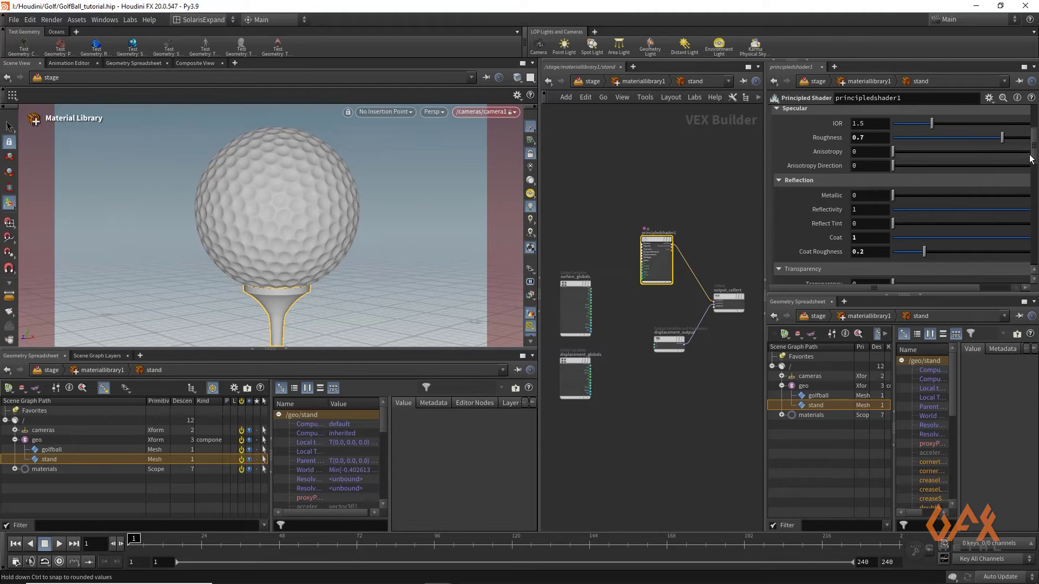
- Set the stand shader's Coat and Coat Roughness both to 0
scroll(904, 240, up, 1)
double_click(875, 242)
text(0)
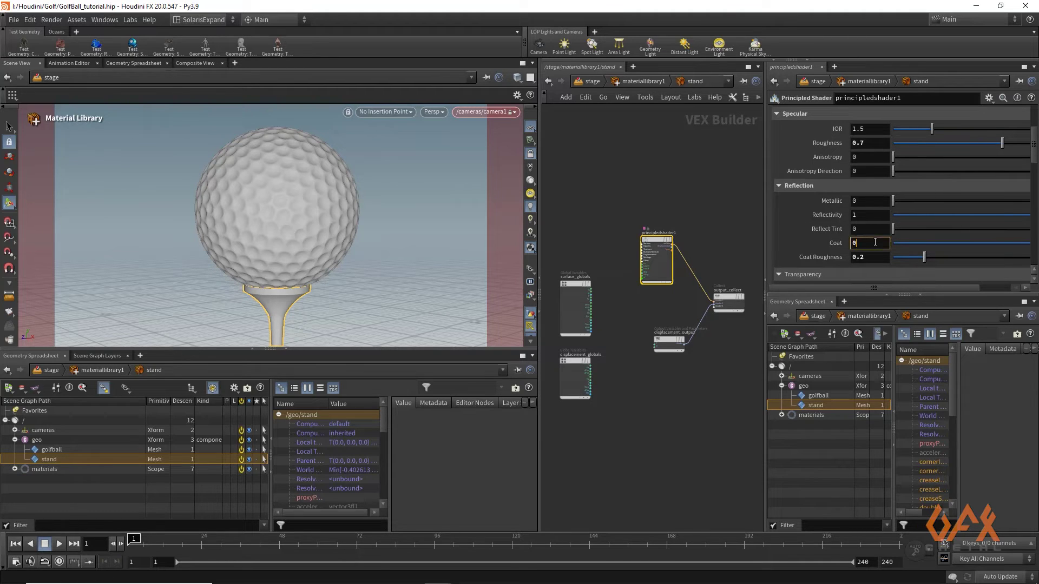
double_click(867, 257)
text(0)
key(Return)
- Set the stand shader's specular roughness to 0.4
drag(1035, 145, 1035, 124)
scroll(865, 163, down, 3)
double_click(860, 163)
key(Return)
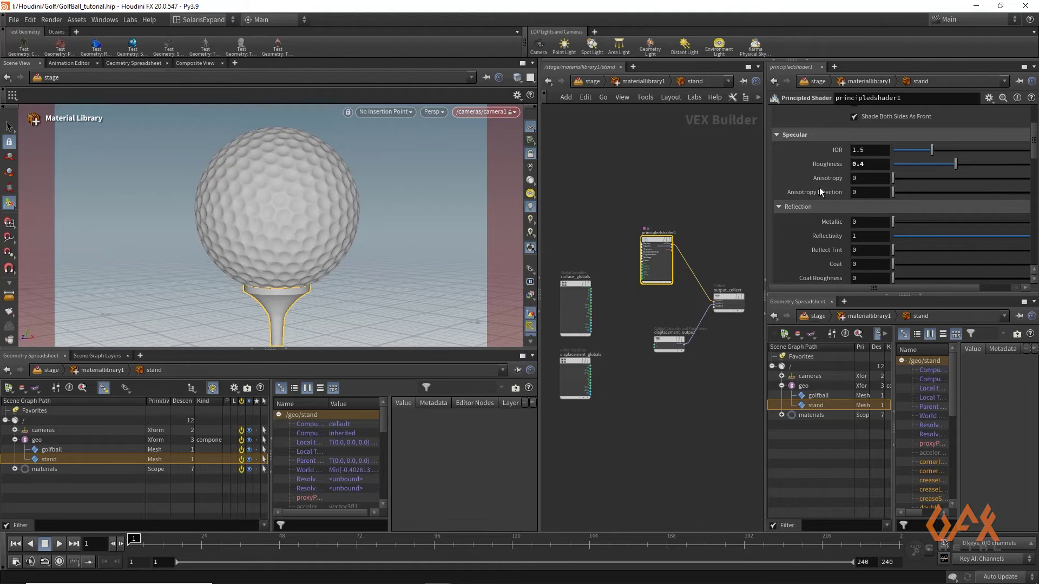
- Return to the stage, add an Assign Material node connected after materiallibrary1, and set it as the displayed node
click(634, 82)
click(595, 82)
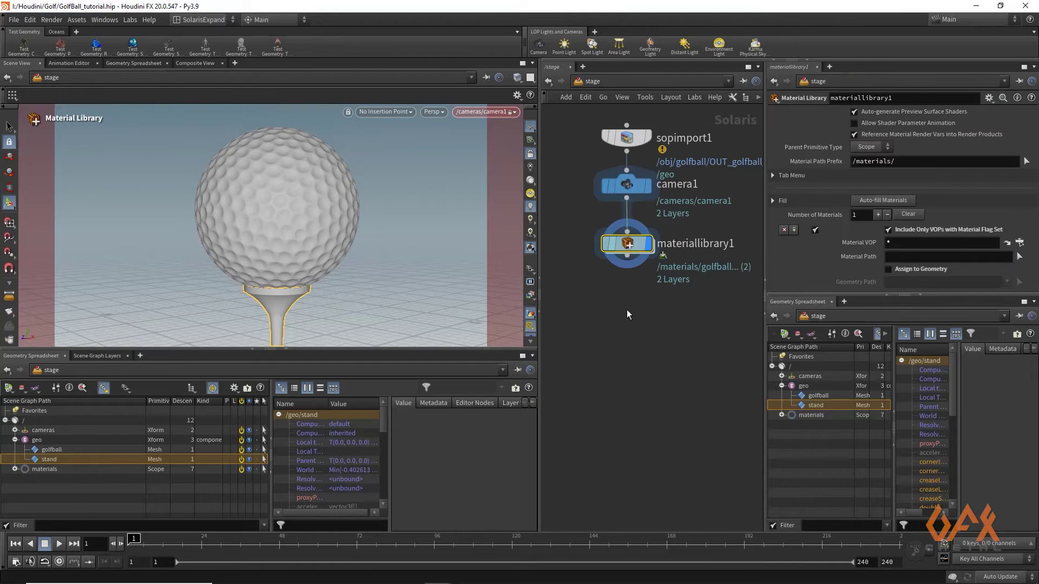
drag(626, 256, 626, 300)
key(Tab)
text(assign)
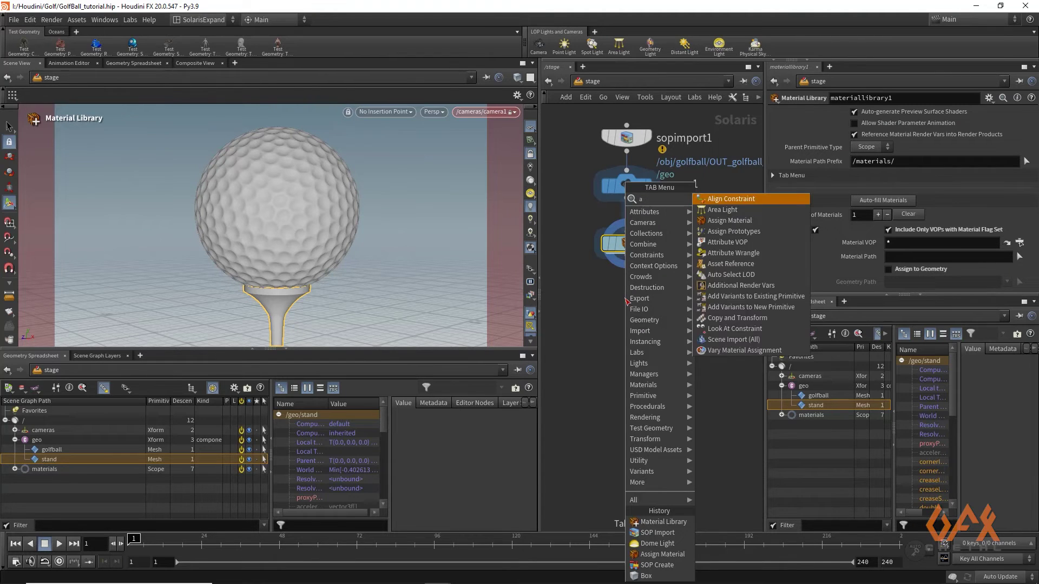
click(644, 298)
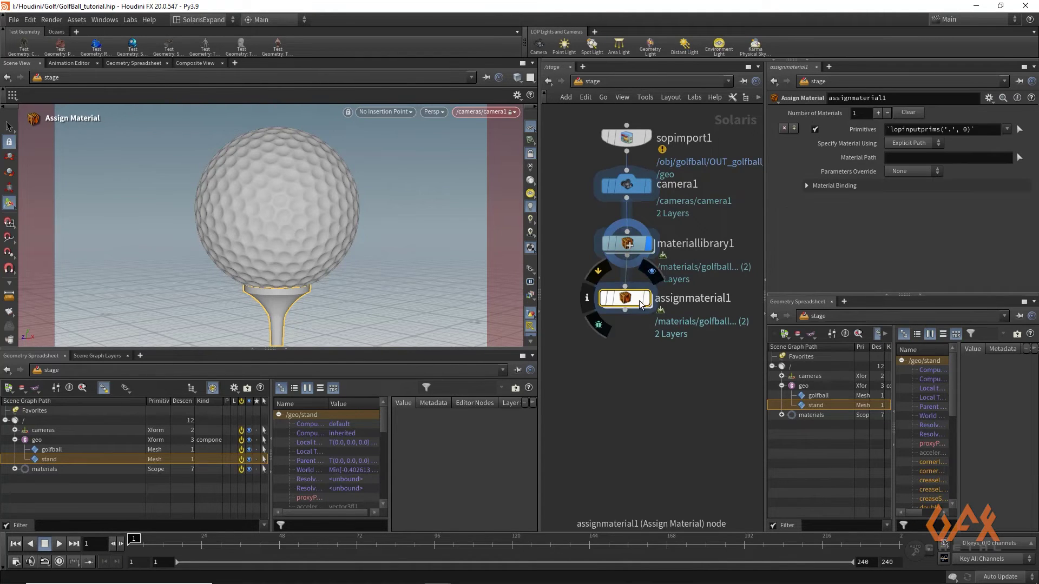
- Add a second material entry and set the primitives of the two entries to /geo/golfball and /geo/stand
click(794, 130)
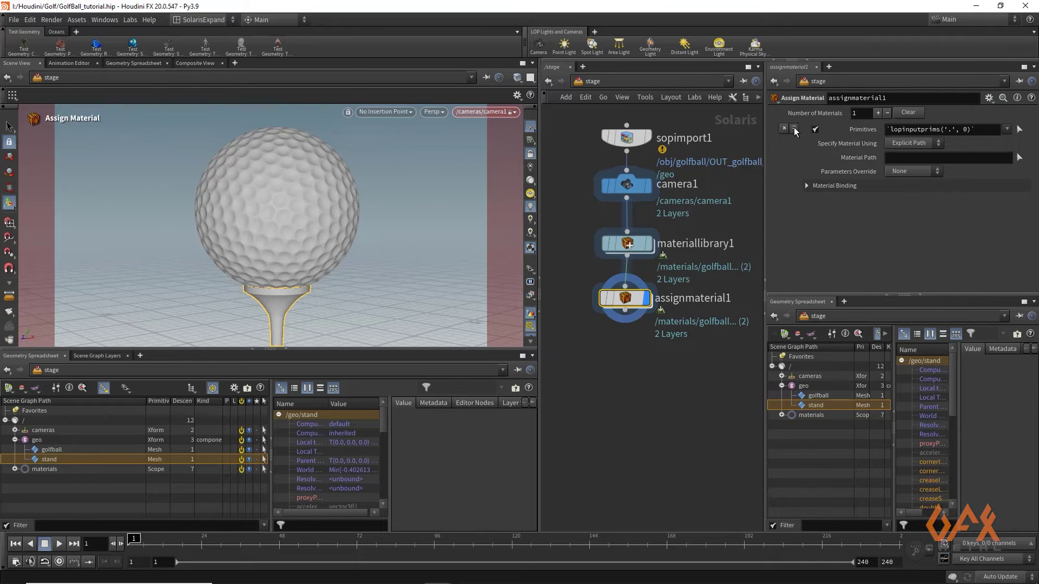
drag(52, 450, 951, 66)
drag(961, 129, 961, 129)
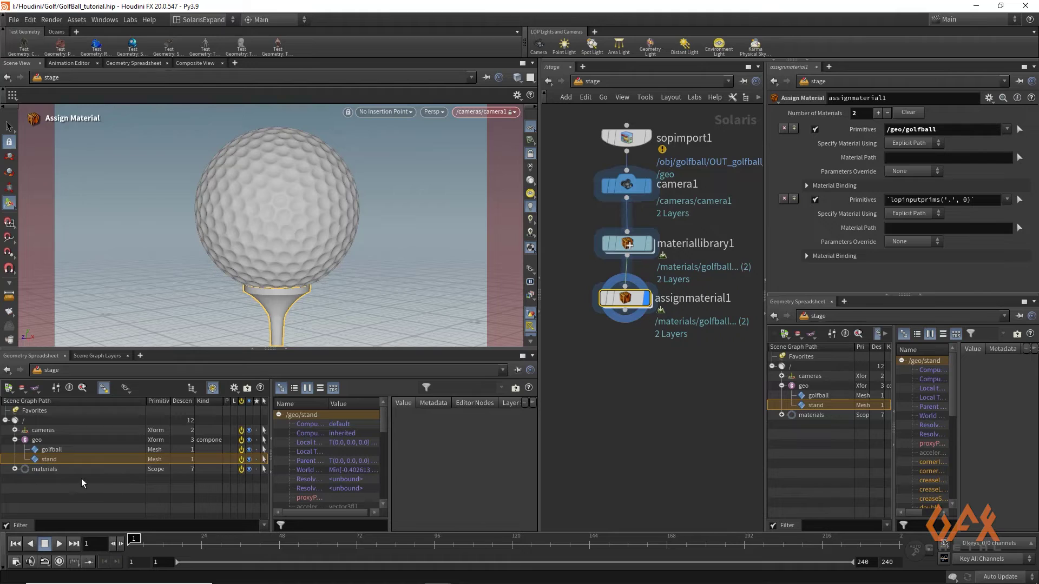
drag(49, 461, 920, 199)
- Set the material paths to /materials/golfball for the golfball entry and /materials/stand for the stand entry
click(15, 469)
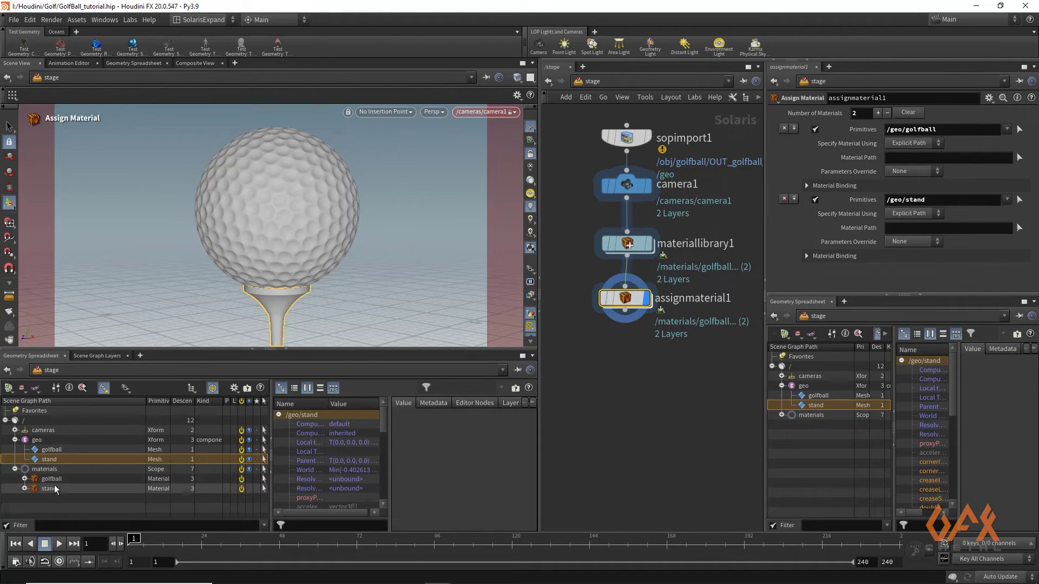
drag(52, 478, 828, 172)
drag(896, 153, 898, 157)
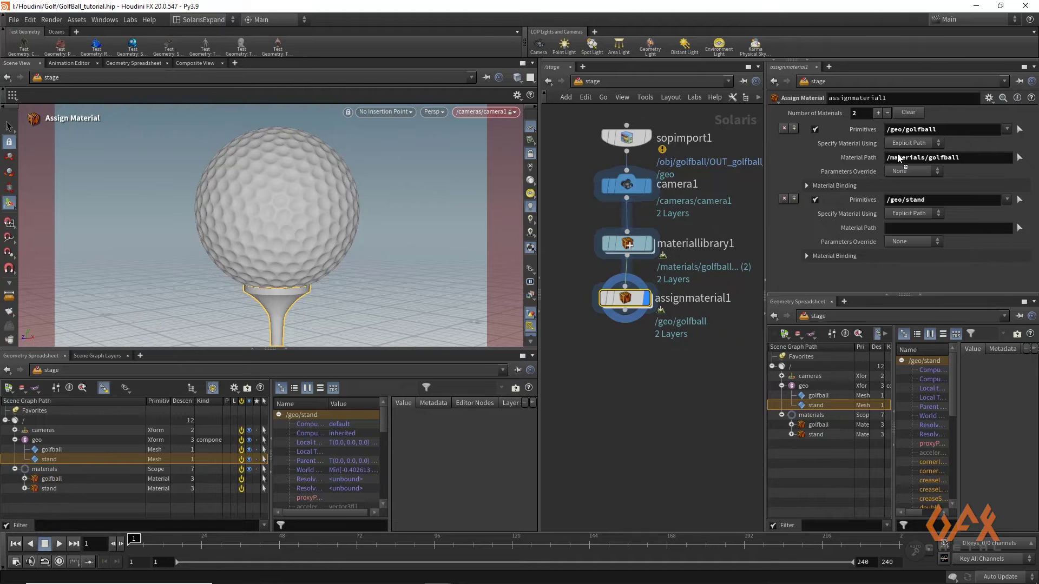
drag(48, 488, 786, 298)
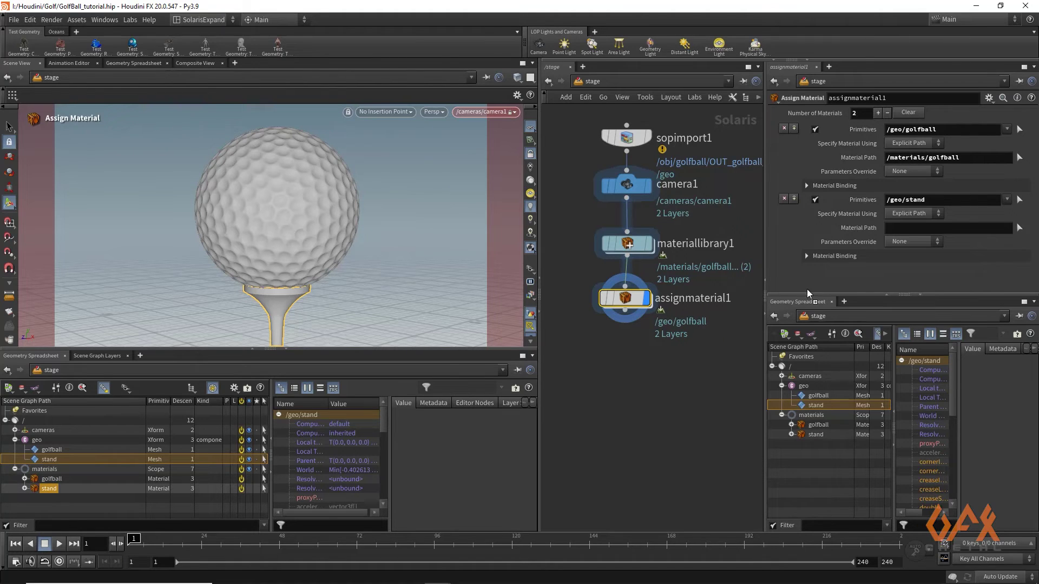
drag(911, 229, 911, 229)
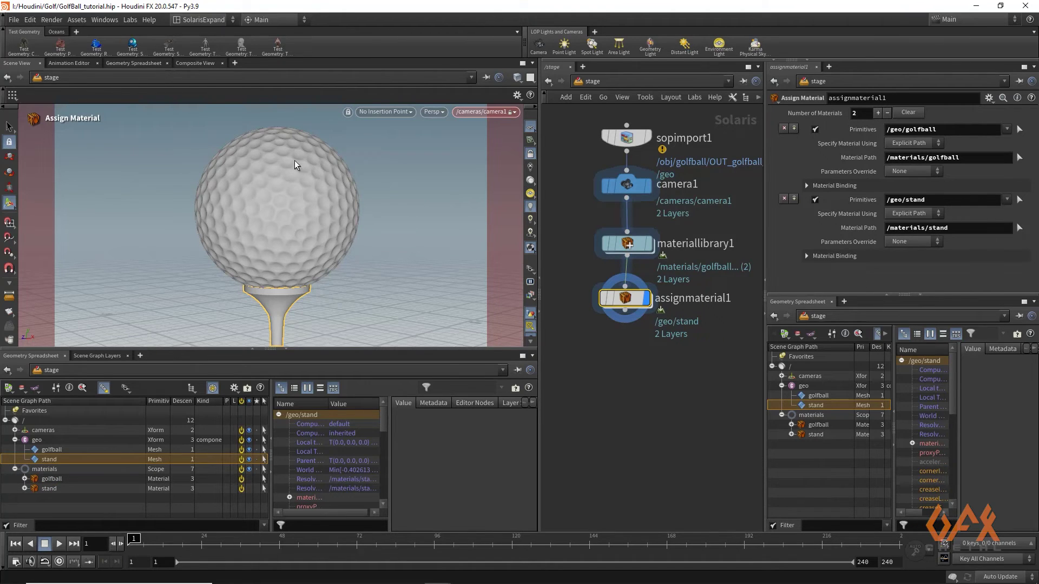
- Add a Dome Light node connected after assignmaterial1 and place it in the network
drag(624, 310, 621, 366)
key(Tab)
text(dome)
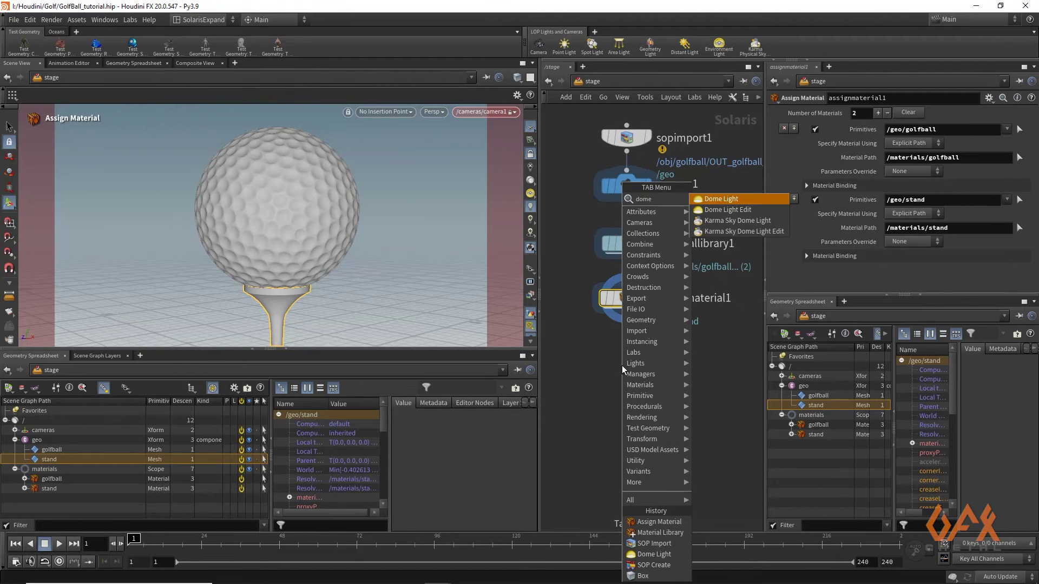
key(Return)
click(623, 369)
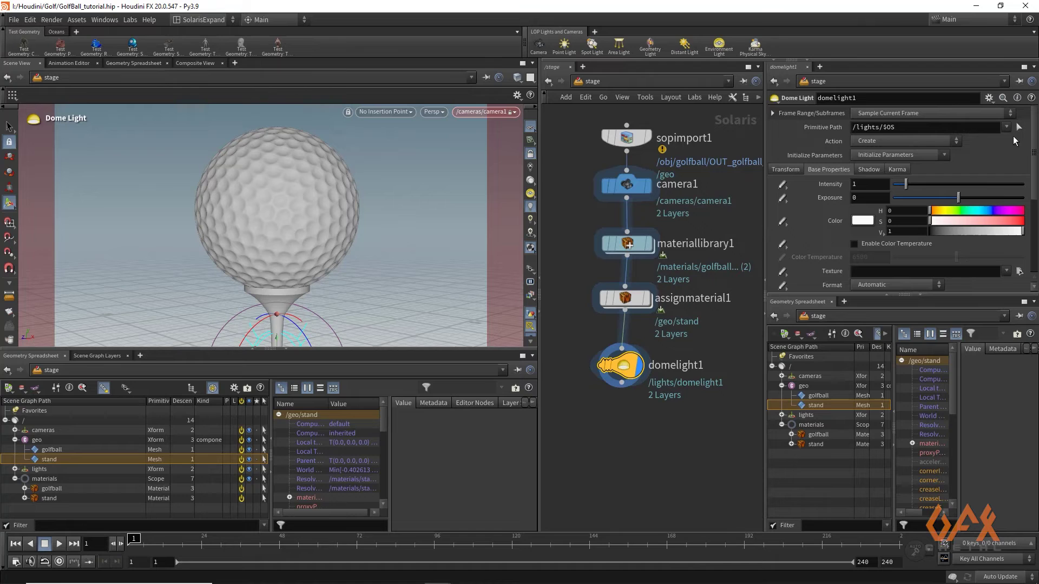
- Load $HIP/limpopo_golf_course_4k.exr as the dome light's texture and switch the viewport renderer to Karma CPU
click(1019, 271)
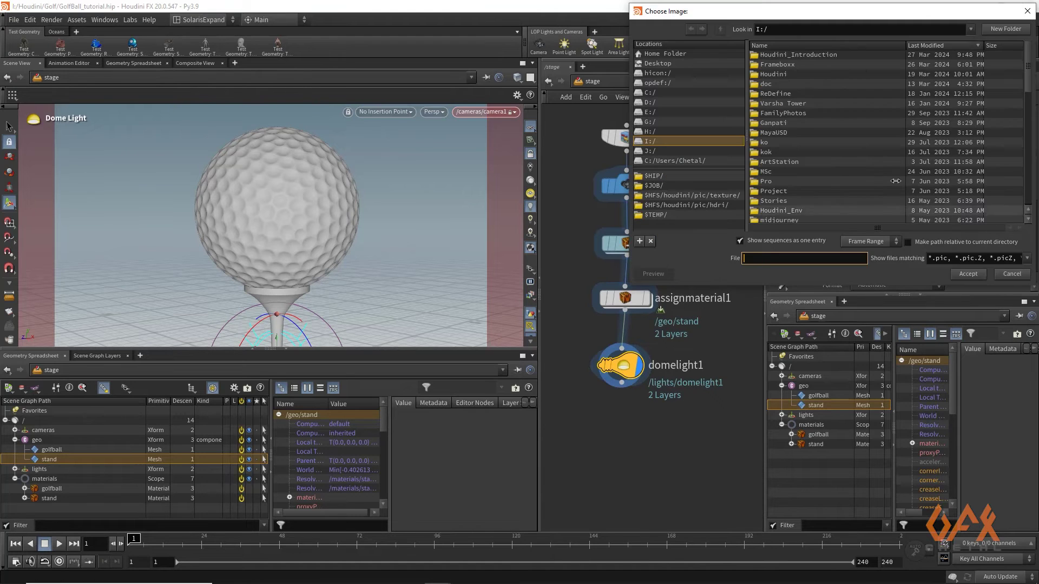
click(668, 177)
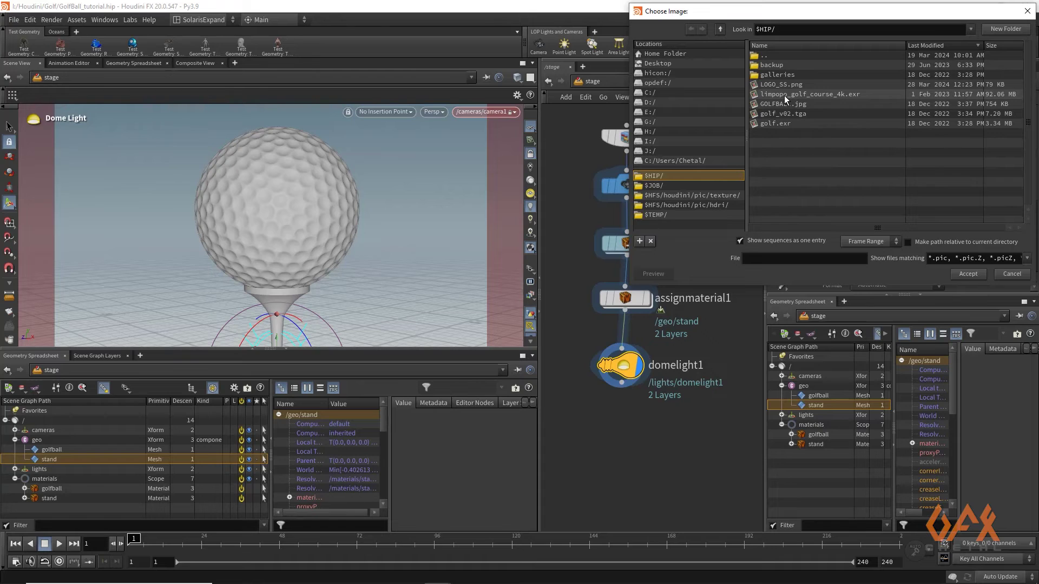
double_click(784, 95)
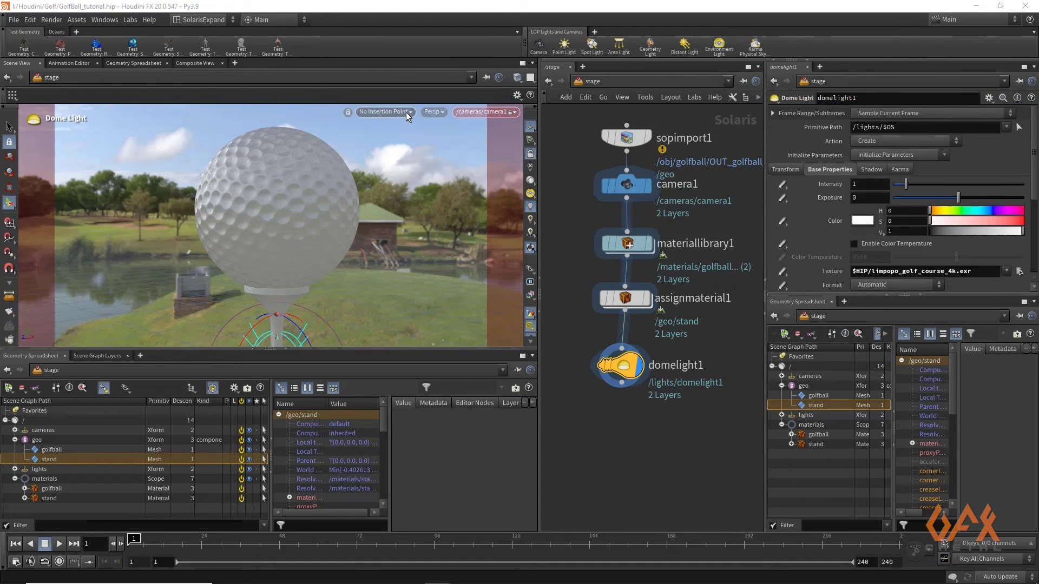
click(436, 109)
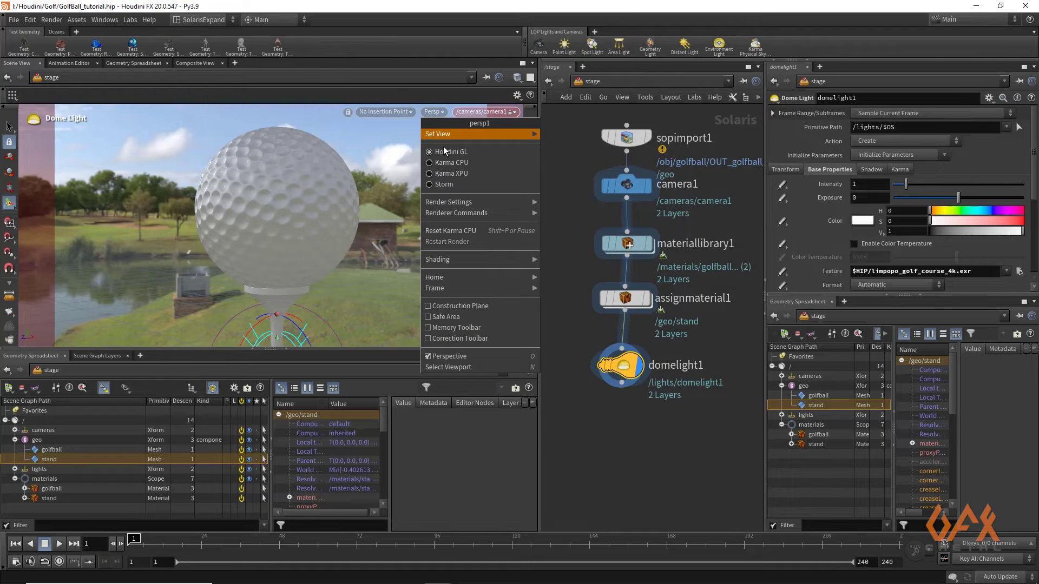
click(449, 161)
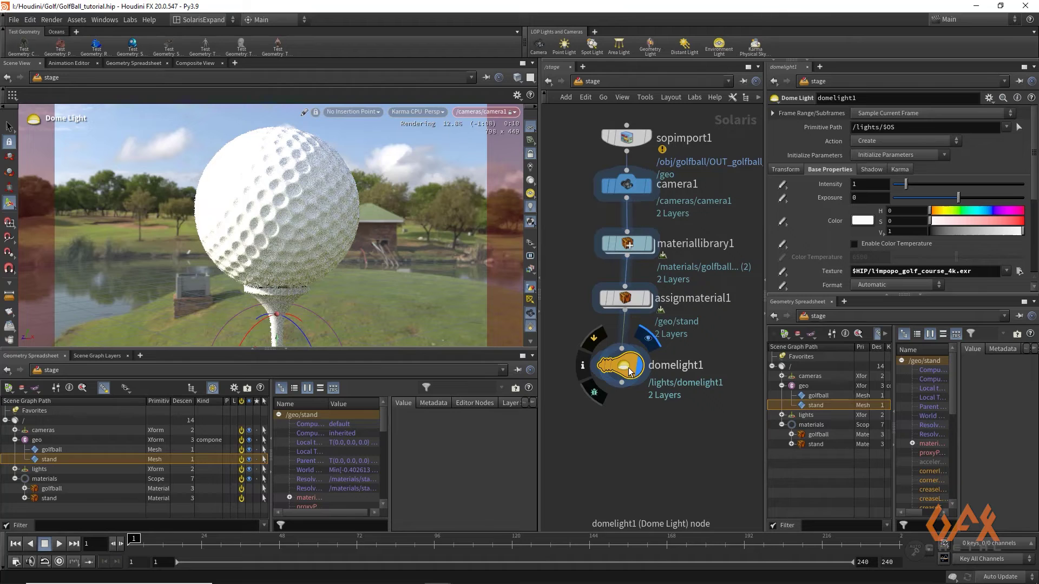
- Set the dome light's Y rotation to 200 degrees
click(792, 169)
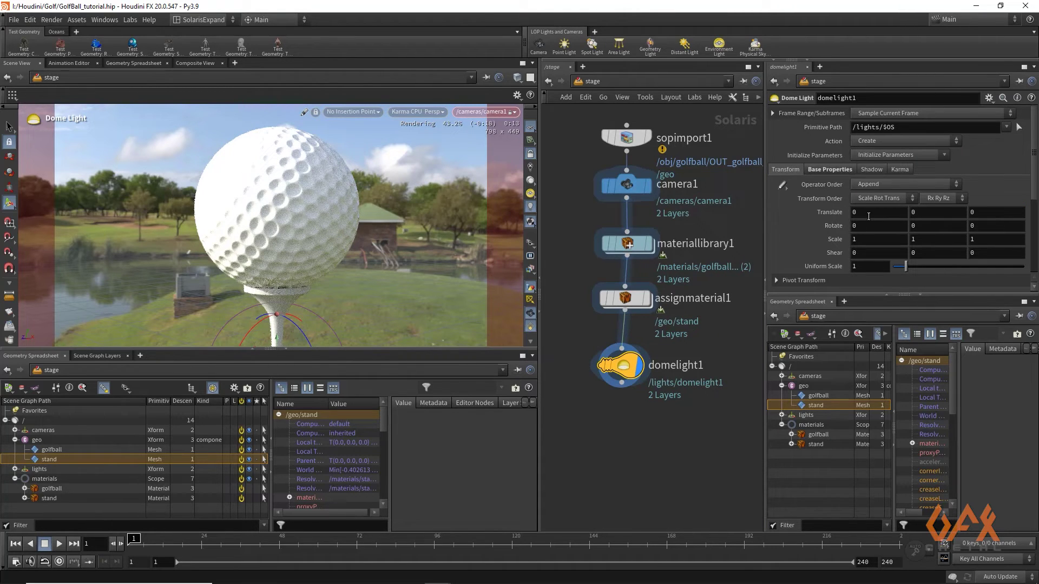
click(921, 226)
key(Return)
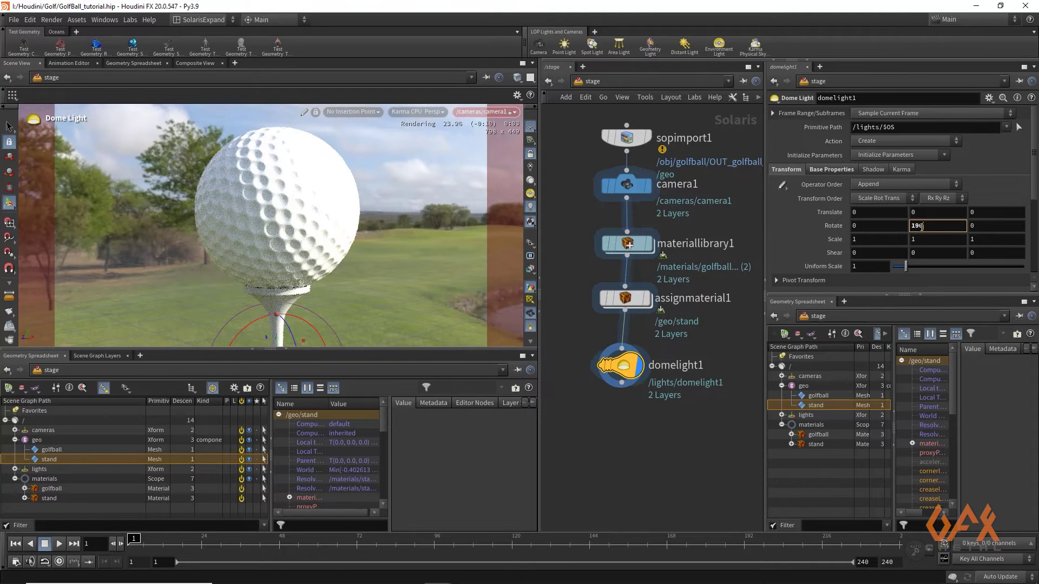
click(921, 227)
text(200)
key(Return)
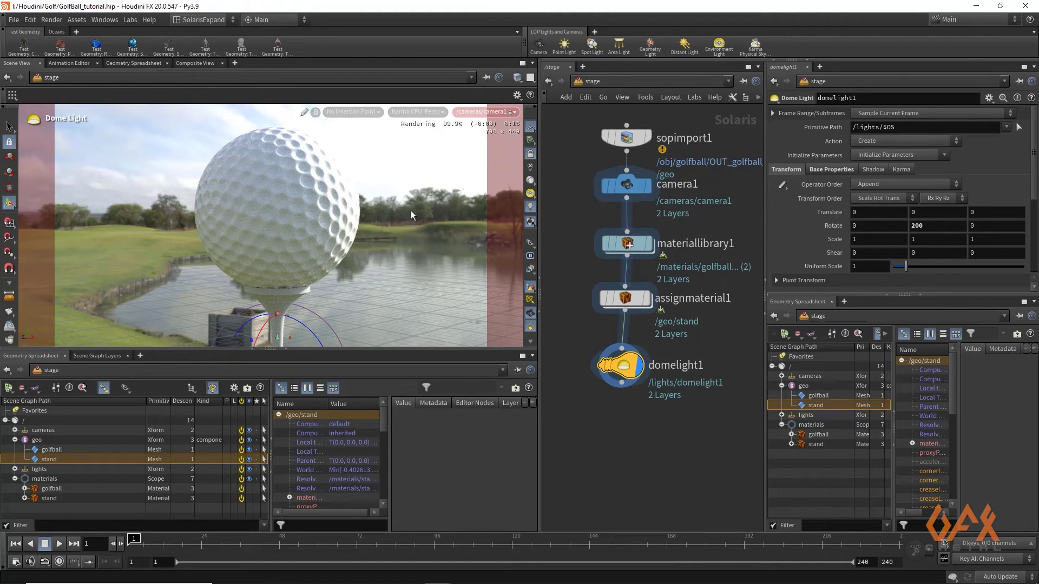
- Enlarge the parameter and lower spreadsheet panes, and change that Geometry Spreadsheet pane into a Composite View
middle_drag(557, 317, 631, 310)
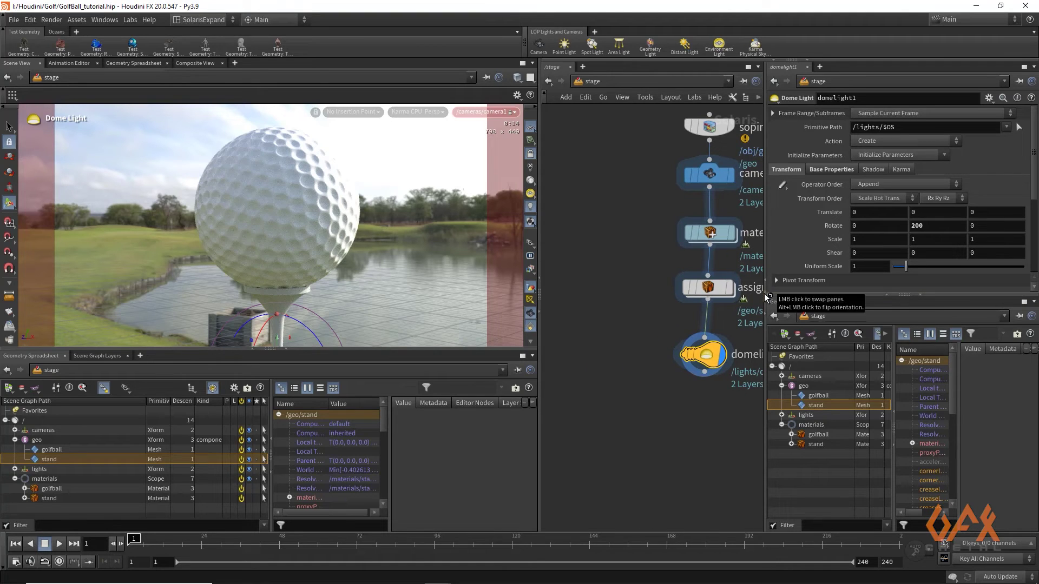
drag(765, 290, 463, 285)
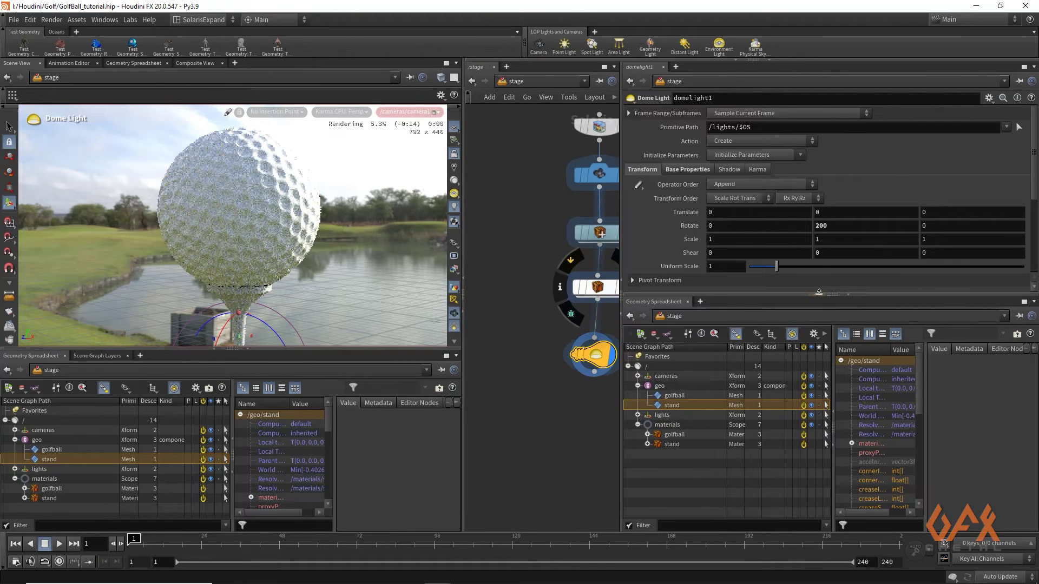
drag(817, 297, 819, 250)
right_click(658, 262)
mouse_move(712, 388)
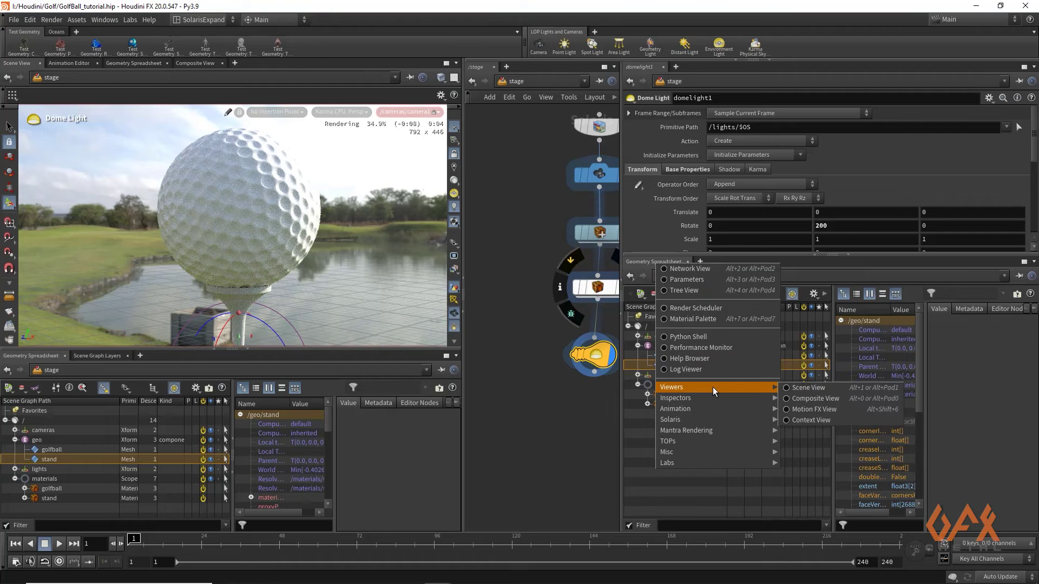
click(809, 400)
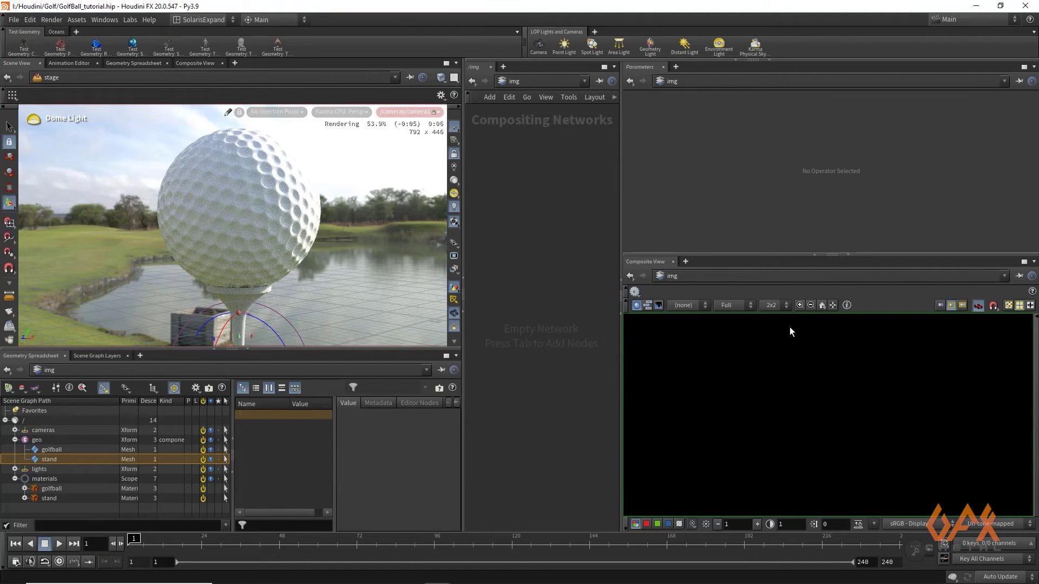
- Return the network editor to the stage context and place a COP2 Network node beside the dome light chain
click(520, 81)
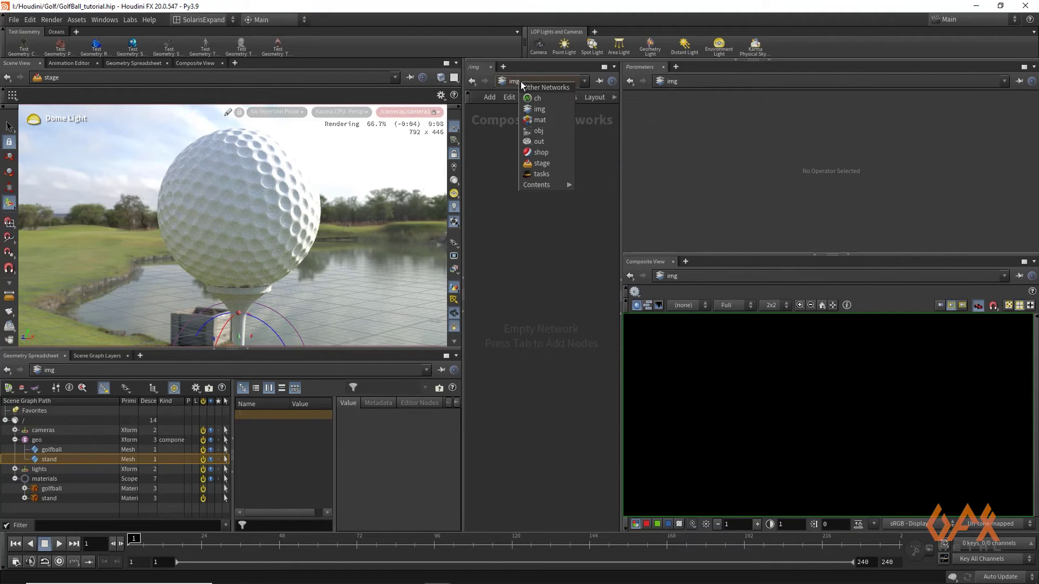
click(544, 166)
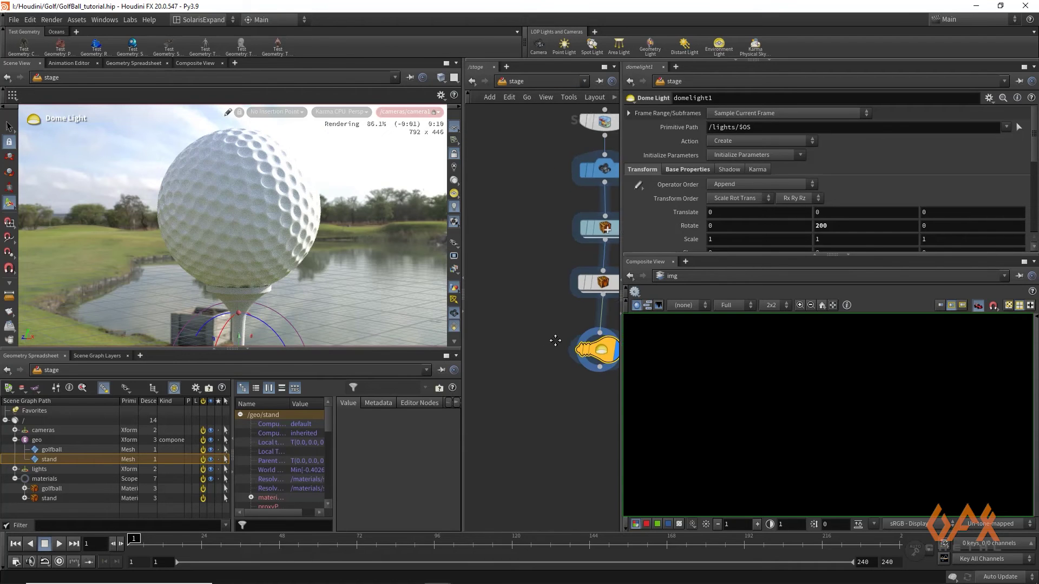
key(Tab)
text(cop)
key(Return)
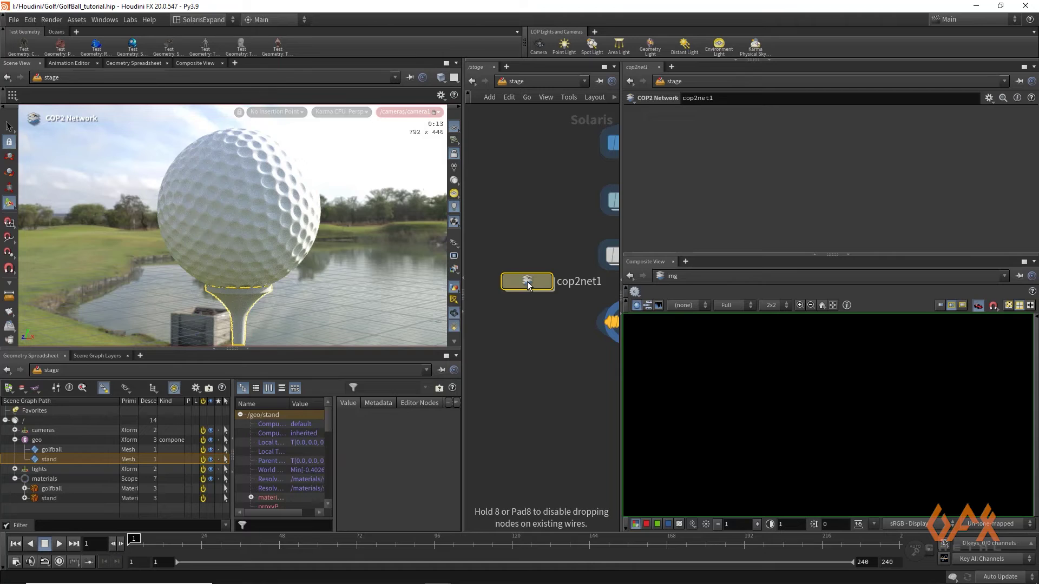
- Go inside the COP2 network and collapse the parameter pane so the Composite View fills that column
click(529, 281)
double_click(530, 282)
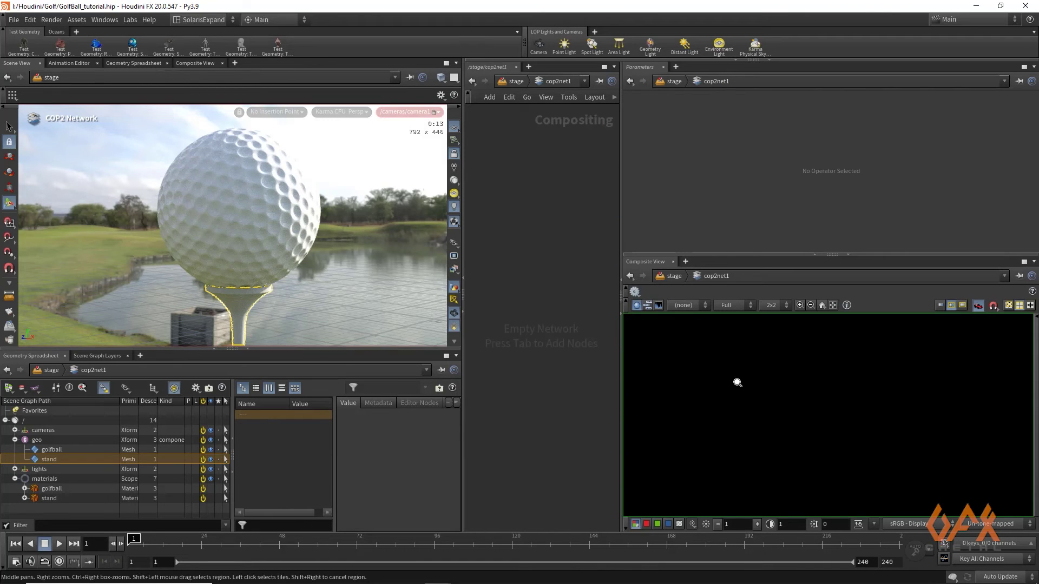
click(819, 251)
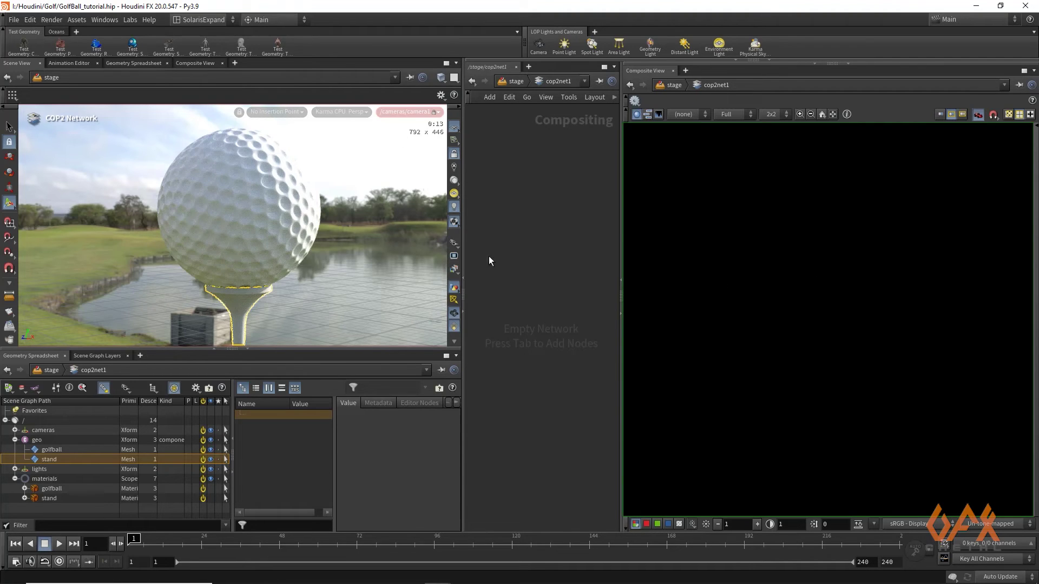
- Examine the image resolution, pixel format and frame range in the compositing project settings, and close them
click(30, 20)
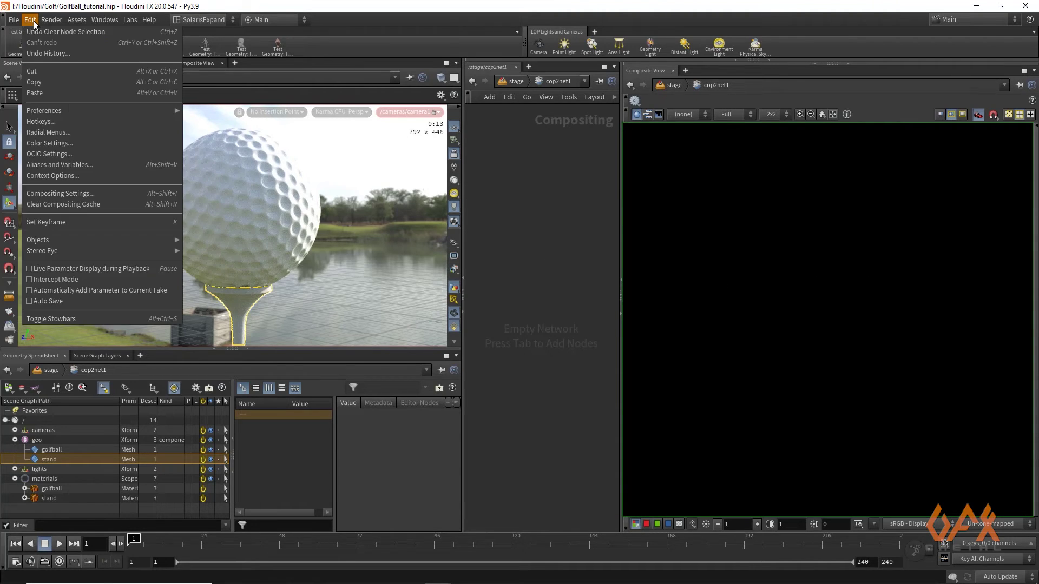
click(79, 193)
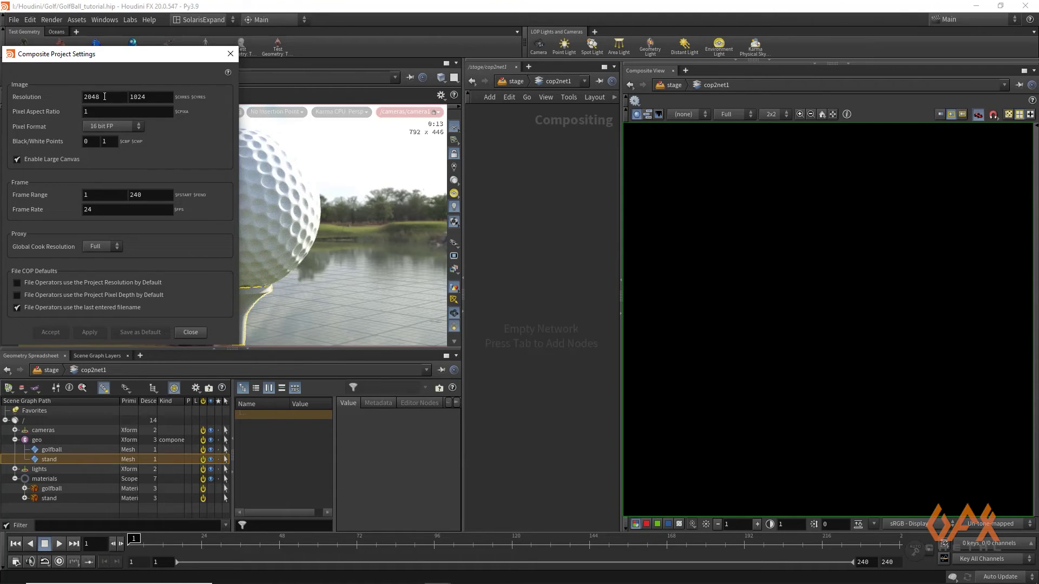
click(230, 54)
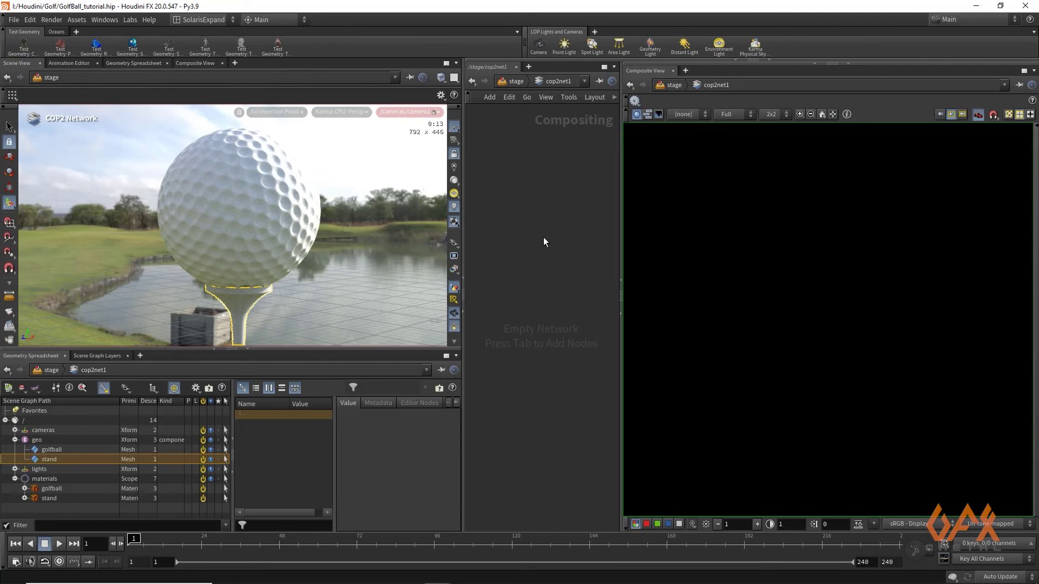
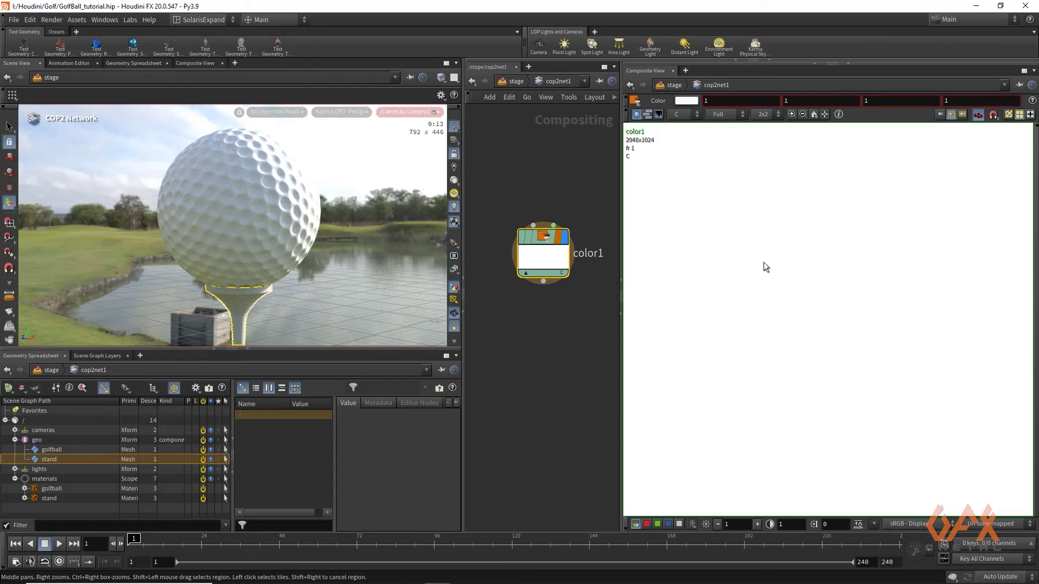
- Add a File node beside the color node in the COP2 network
right_drag(838, 256, 634, 256)
middle_drag(774, 269, 746, 292)
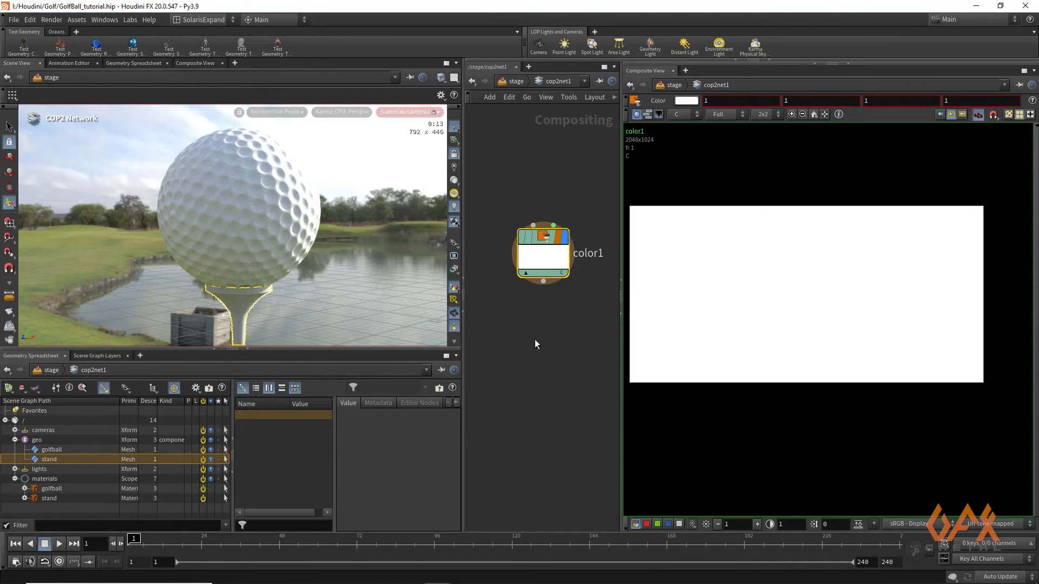
middle_drag(535, 339, 568, 330)
click(511, 290)
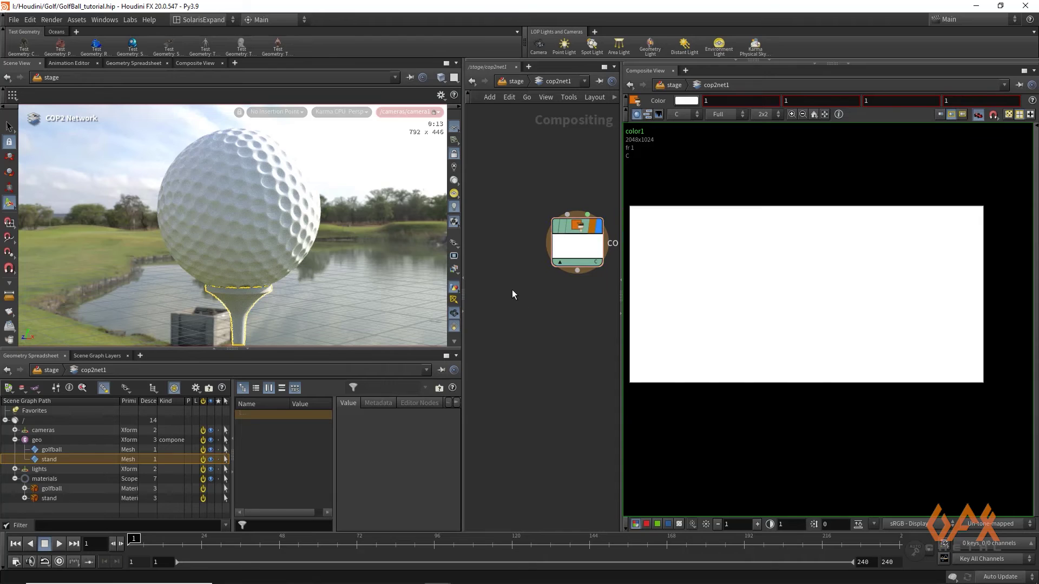
key(Tab)
text(file)
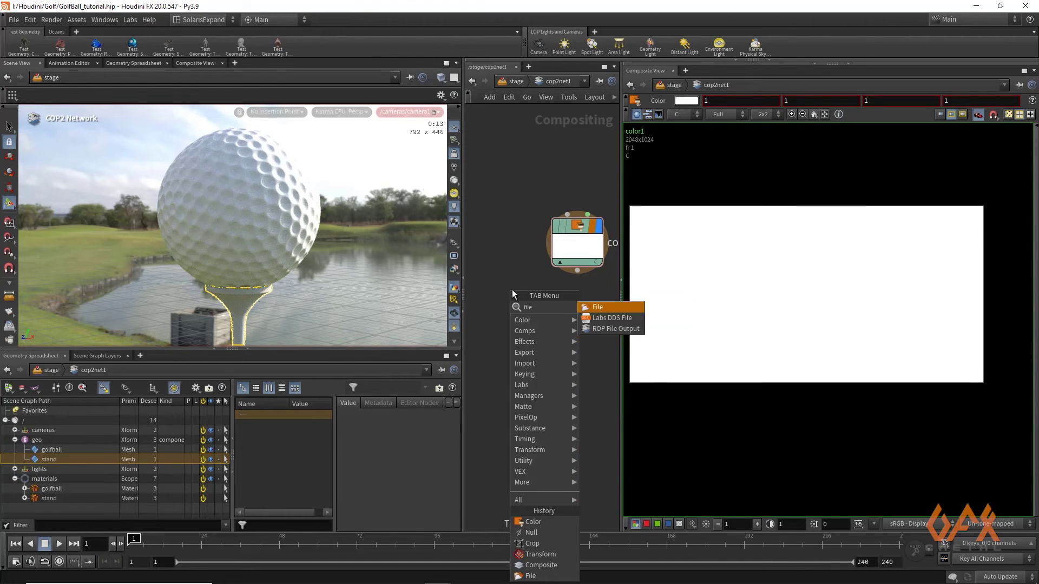
key(Return)
click(511, 290)
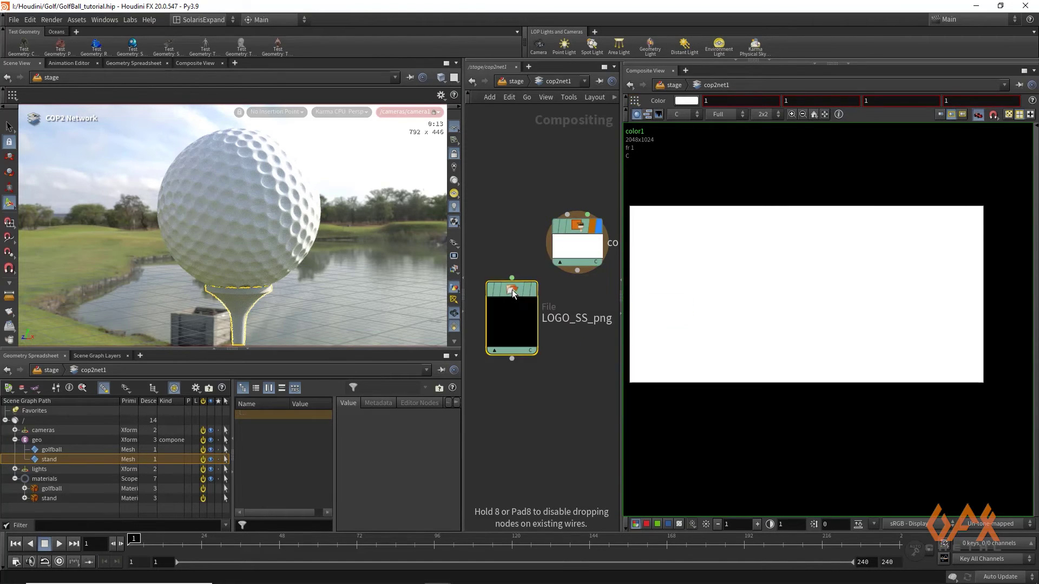
- Load LOGO_SS.png from the Golf project folder into the File node and line the node up beside color1
key(p)
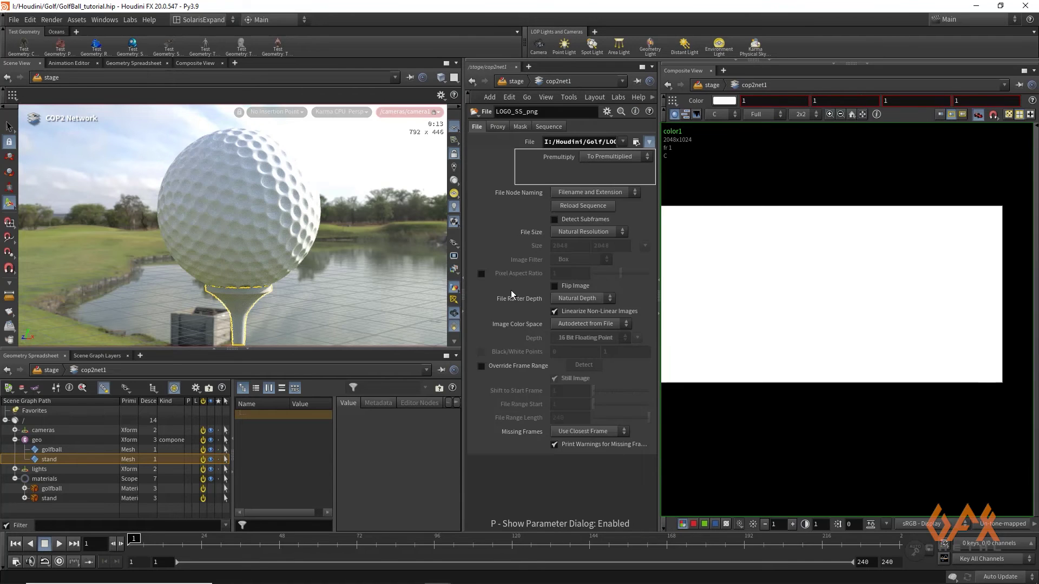
drag(659, 208, 701, 204)
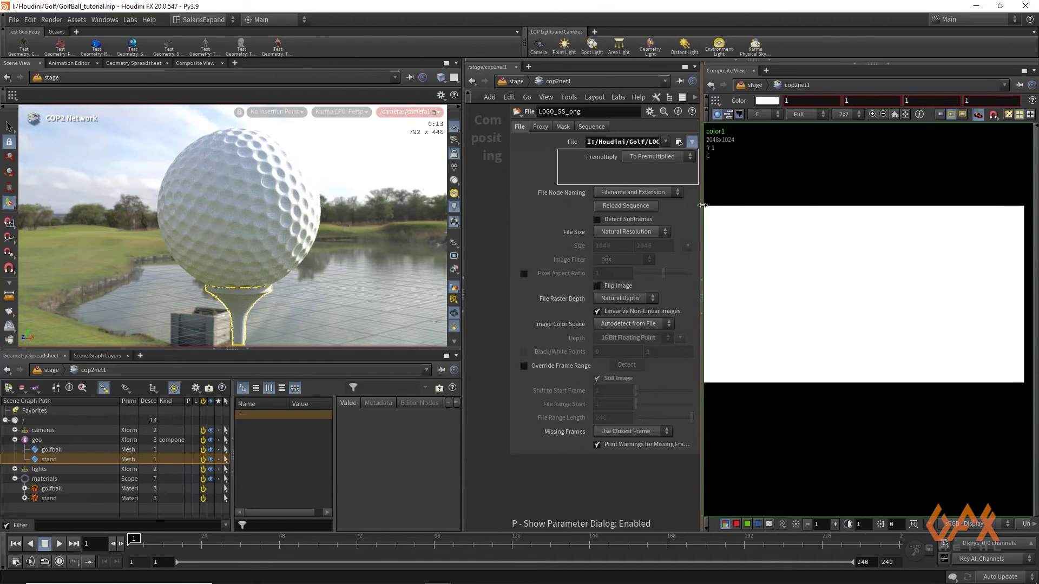
click(679, 142)
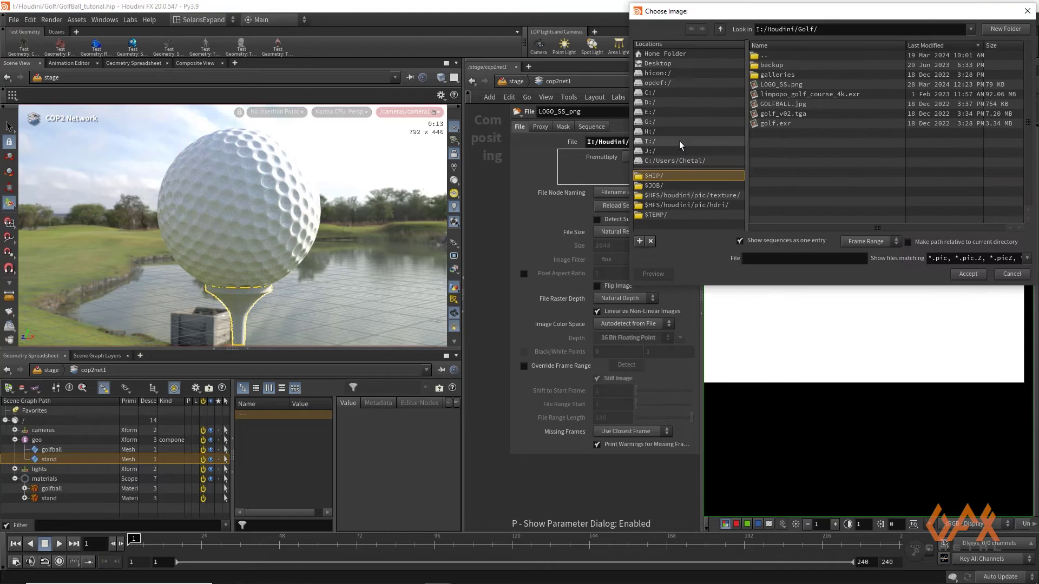
double_click(781, 83)
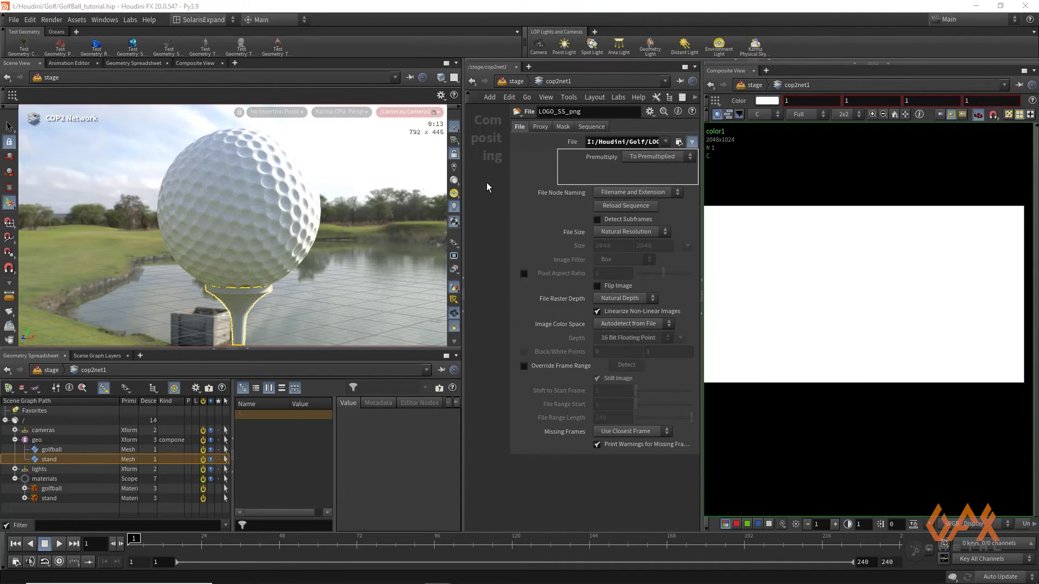
key(p)
drag(554, 287, 520, 225)
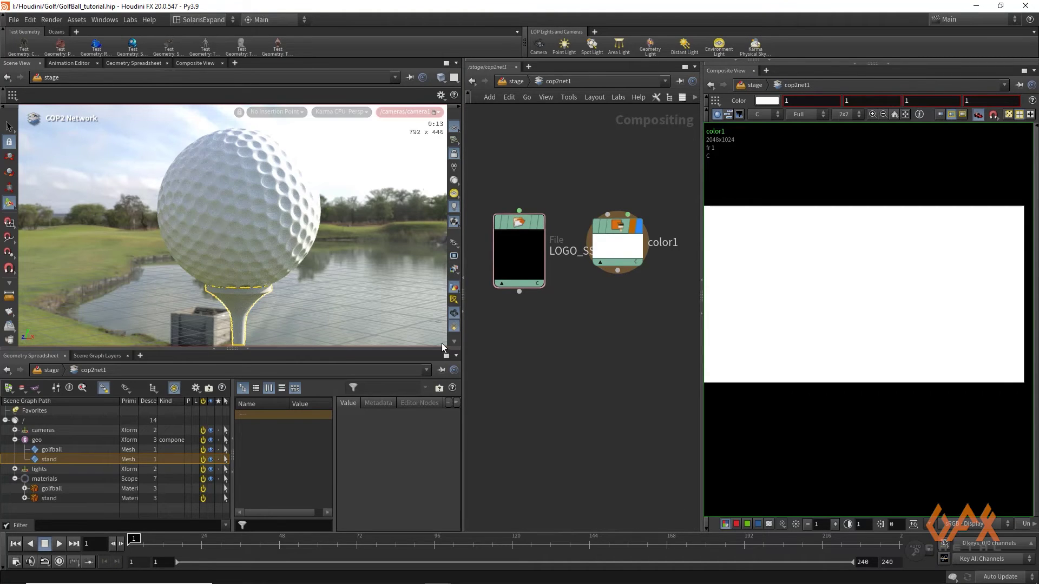
- Add a Composite node fed by the logo file on its first input and color1 on its second, and display it
drag(465, 317, 277, 323)
middle_drag(422, 327, 405, 304)
right_drag(405, 304, 399, 303)
key(Tab)
text(com)
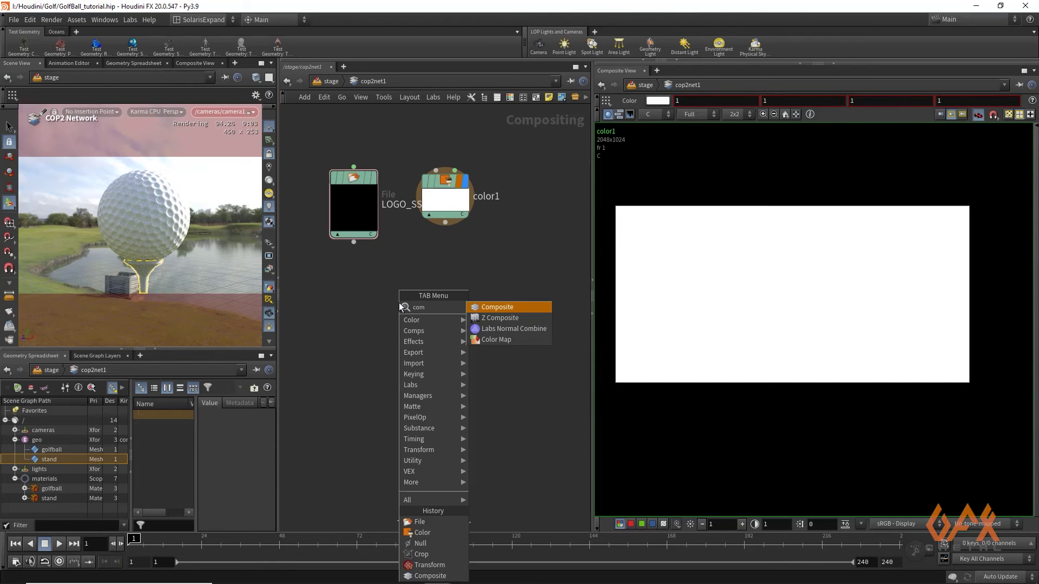
key(Return)
click(399, 303)
drag(353, 242, 385, 291)
drag(447, 225, 397, 340)
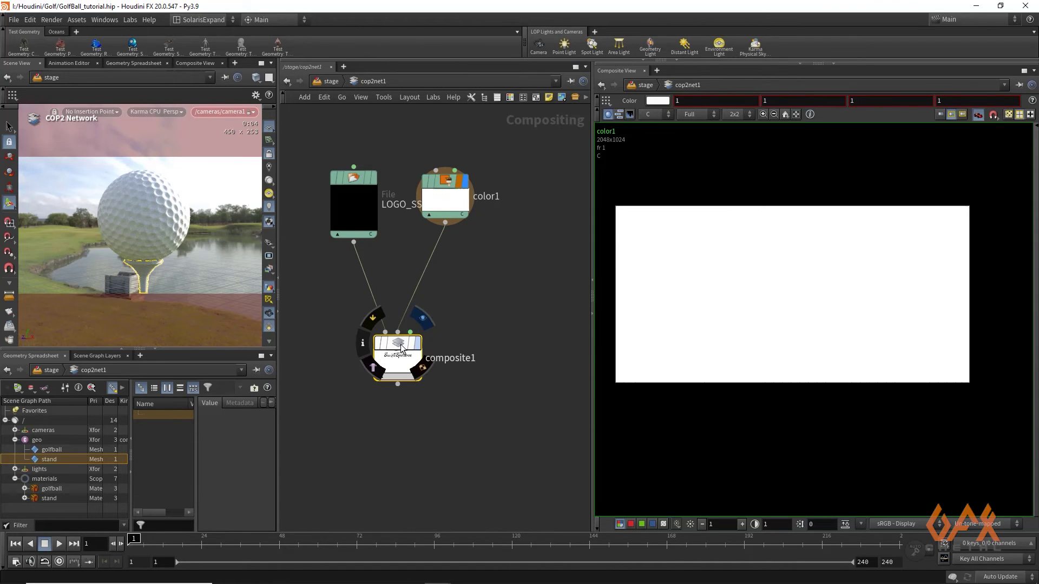
key(r)
click(401, 345)
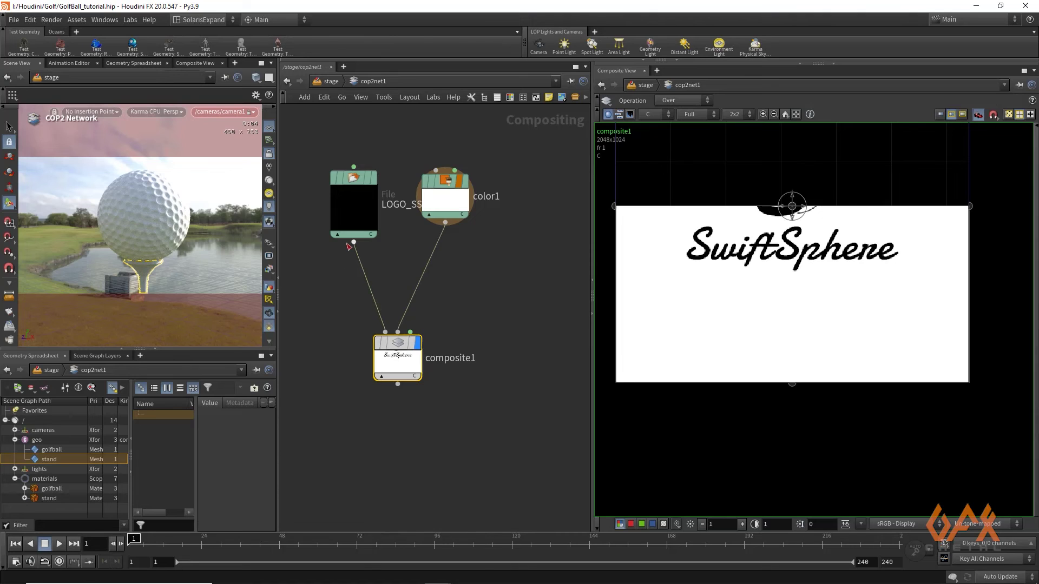
- Insert a Transform node between the logo File node and the Composite node
click(353, 243)
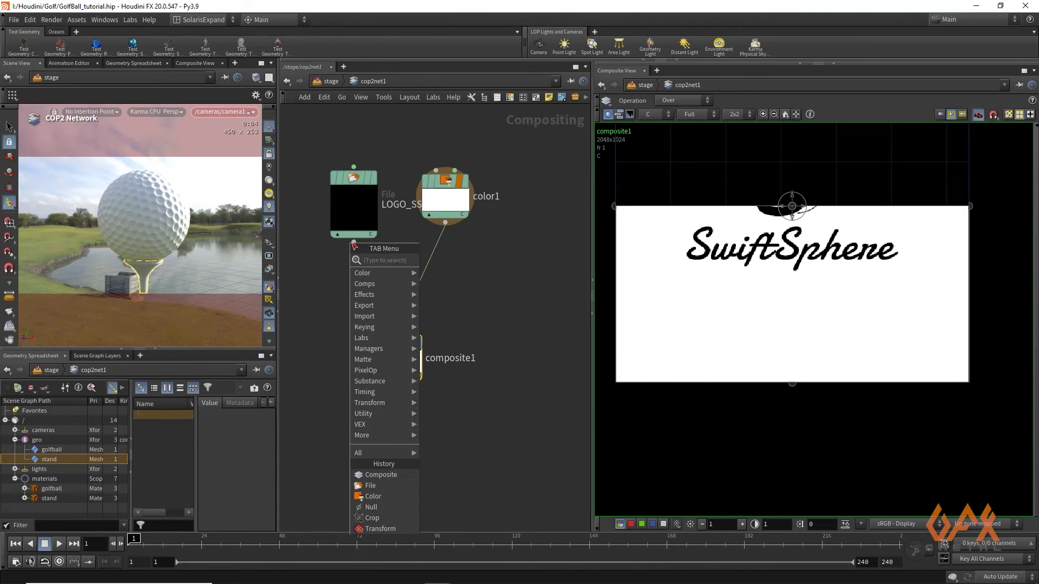
text(trna)
key(Return)
key(Return)
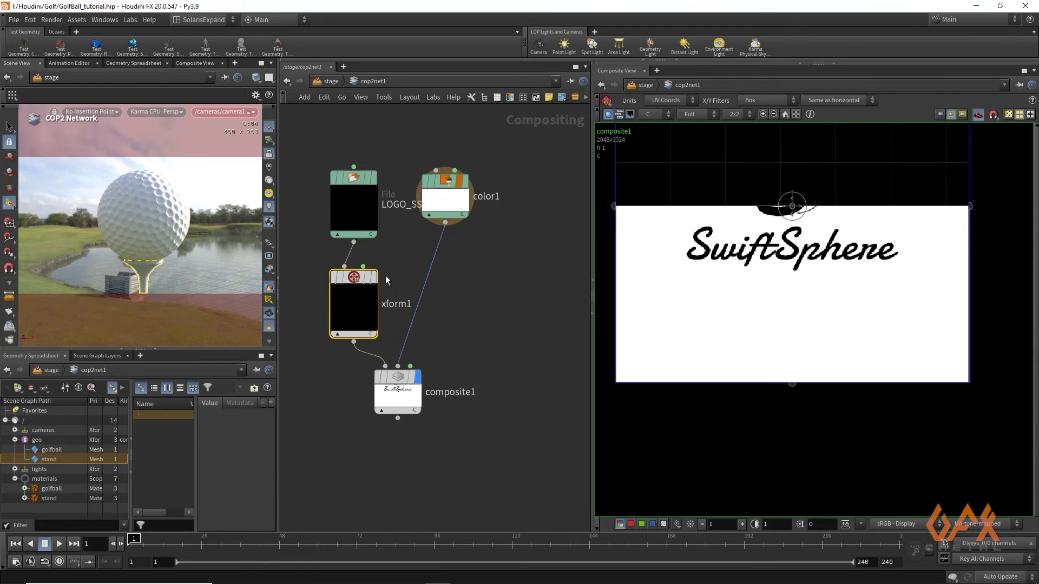
- Set the logo Transform node's vertical translate to -.25
key(p)
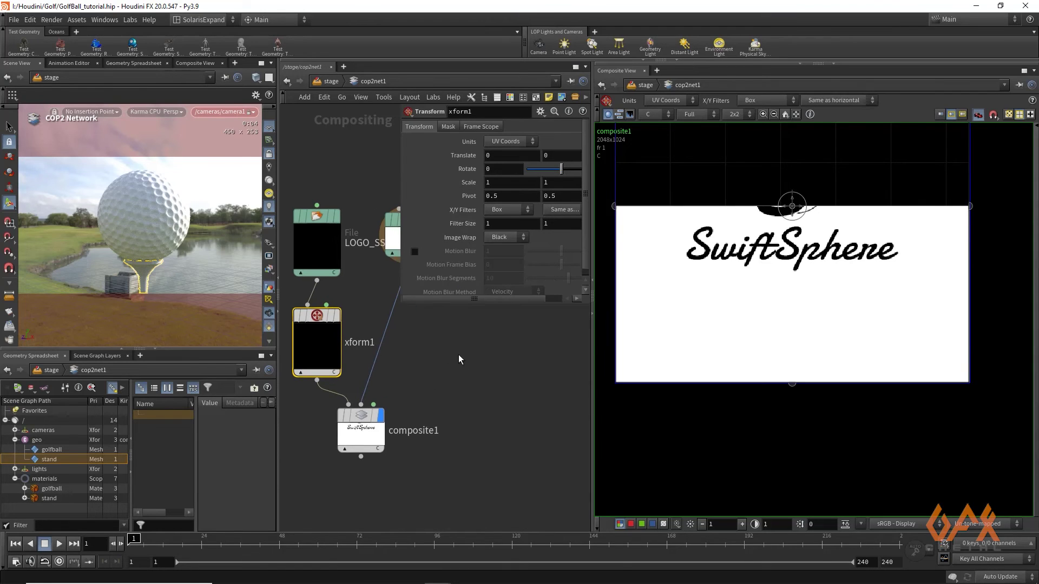
drag(592, 162, 648, 163)
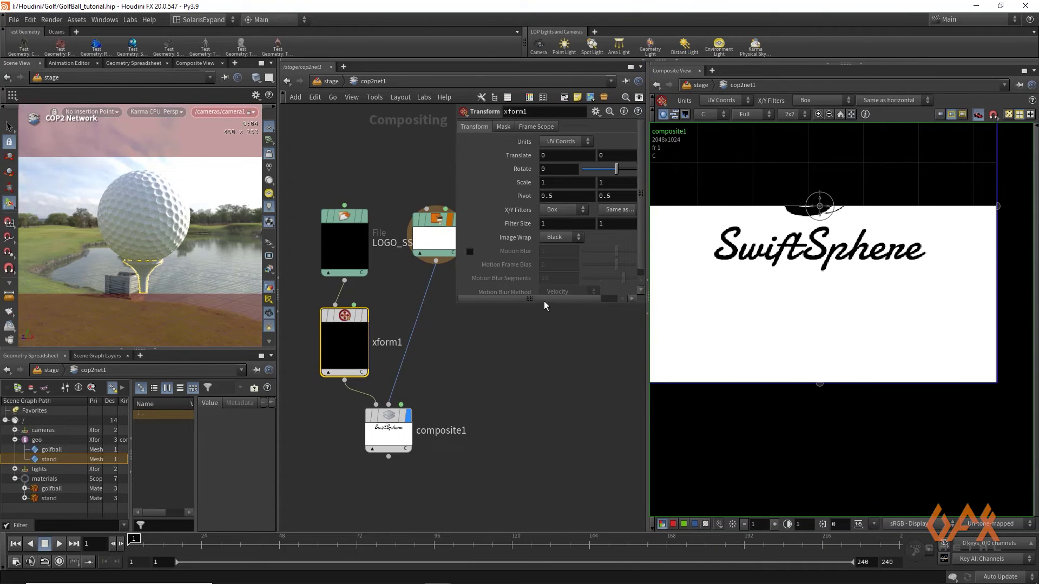
drag(543, 301, 585, 300)
click(585, 155)
key(BackSpace)
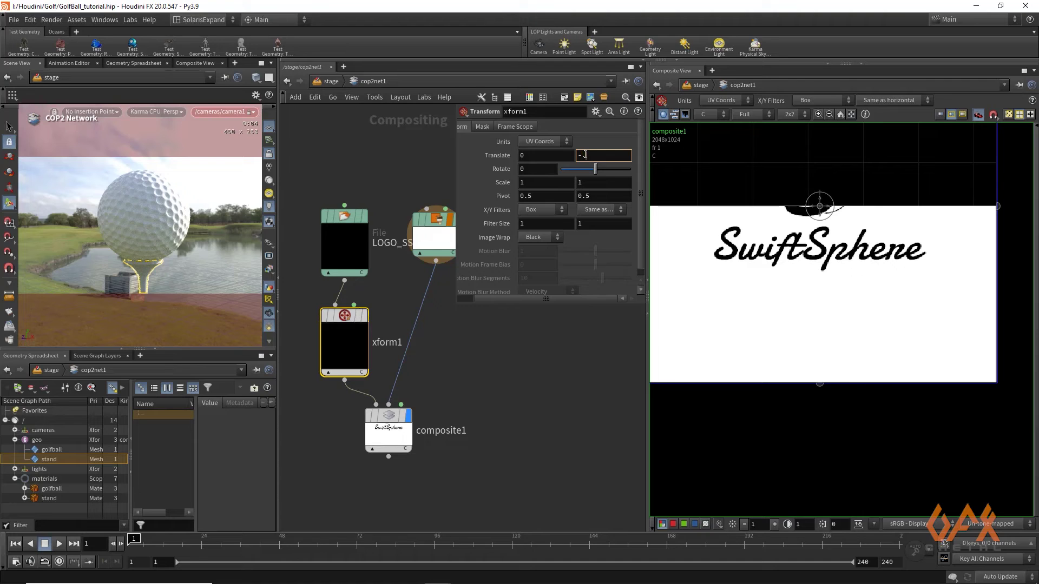
text(-.25)
key(Return)
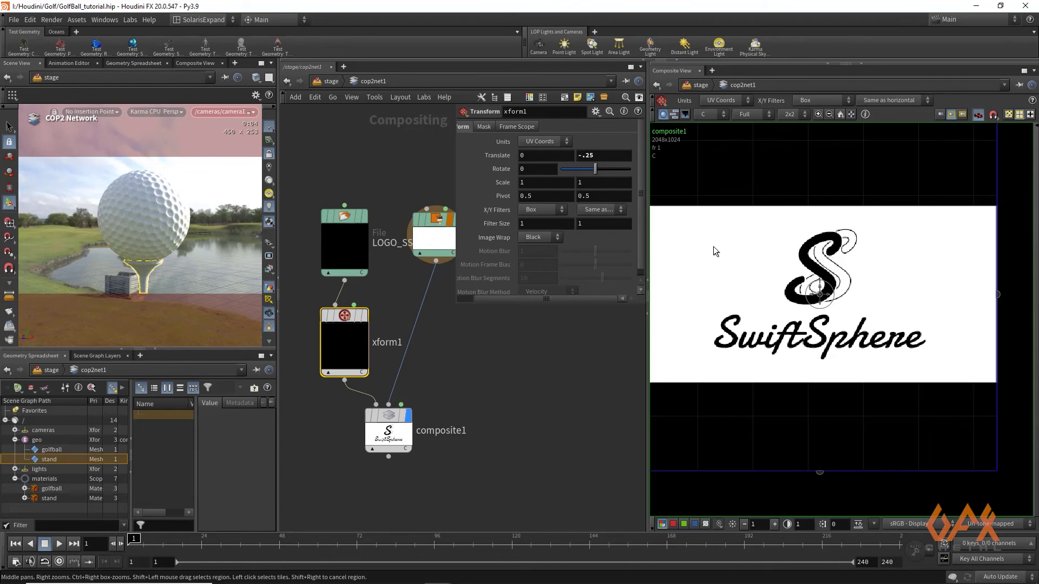
- Link the logo Transform's Y scale to its X scale with a relative reference, and set the X scale to 0.22
double_click(529, 186)
right_click(528, 184)
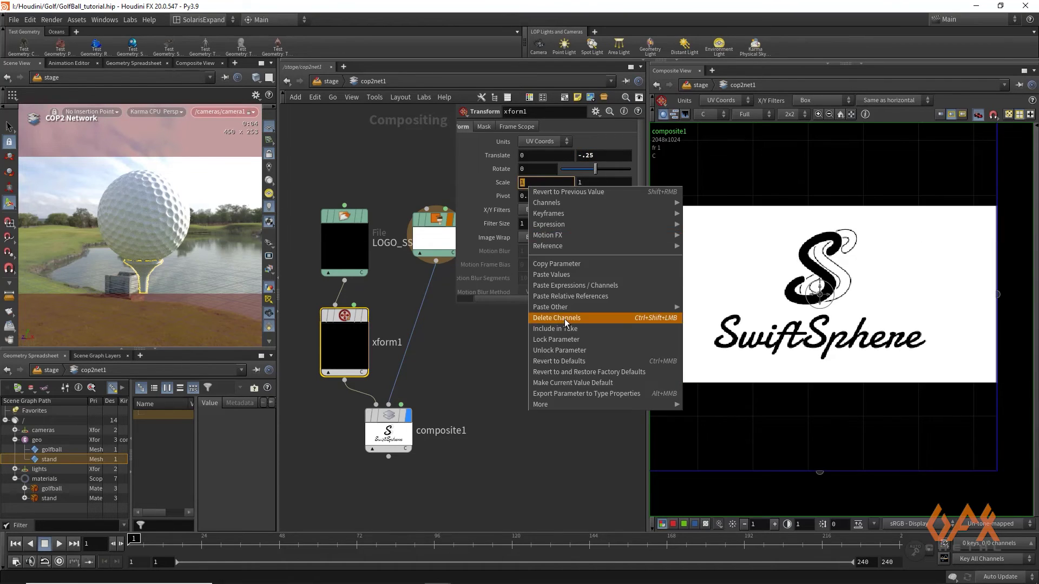
click(551, 265)
click(592, 183)
right_click(593, 184)
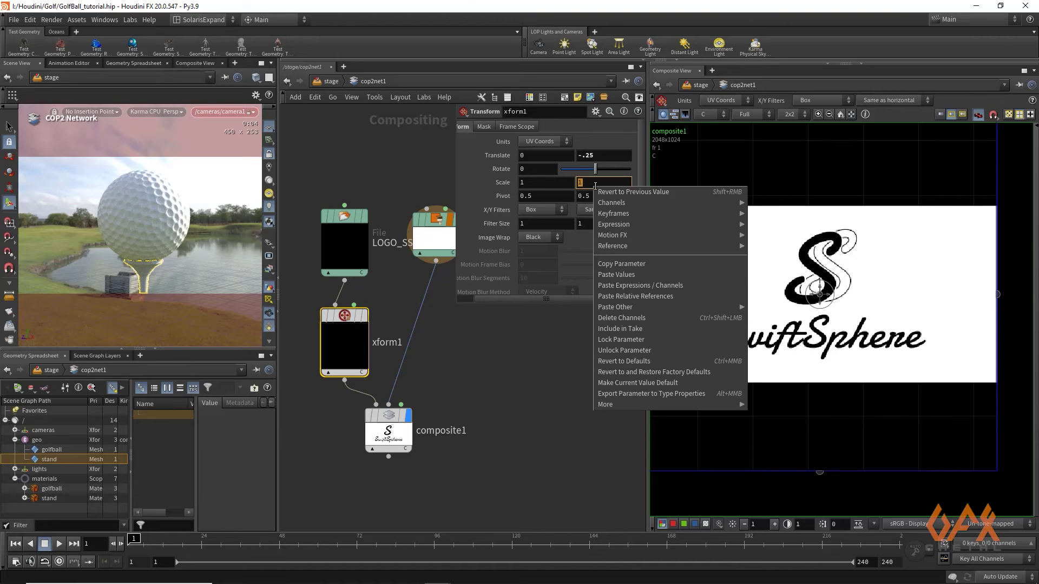
click(632, 295)
click(534, 184)
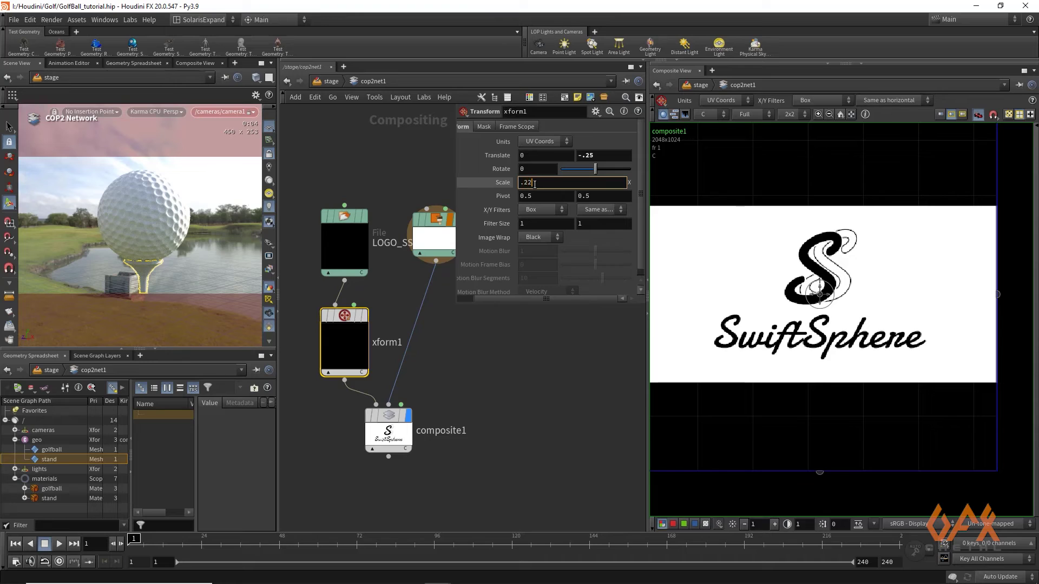
key(Return)
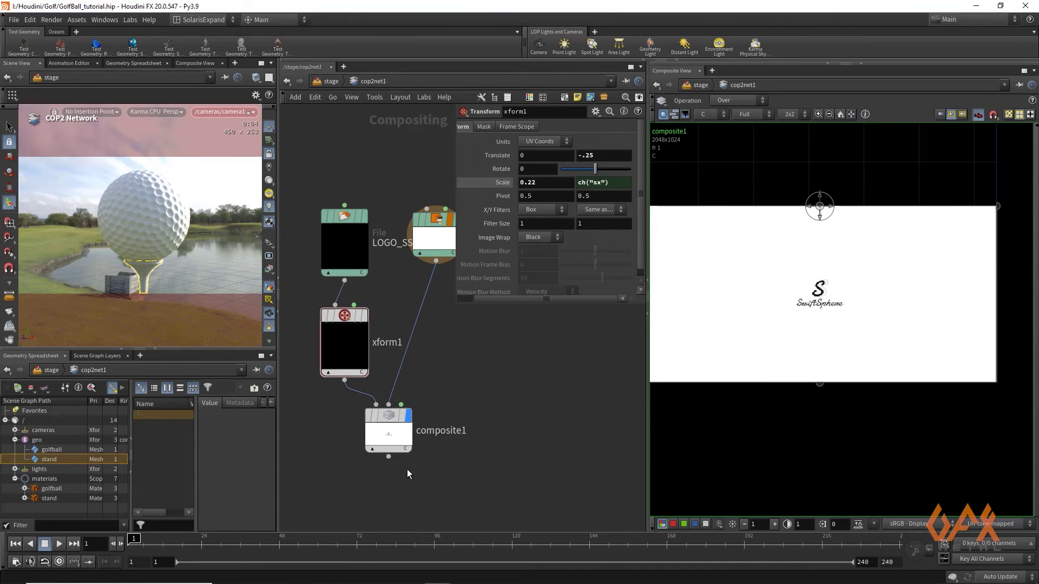
- Append a Crop node after the Composite node and display its output
middle_drag(385, 471, 387, 377)
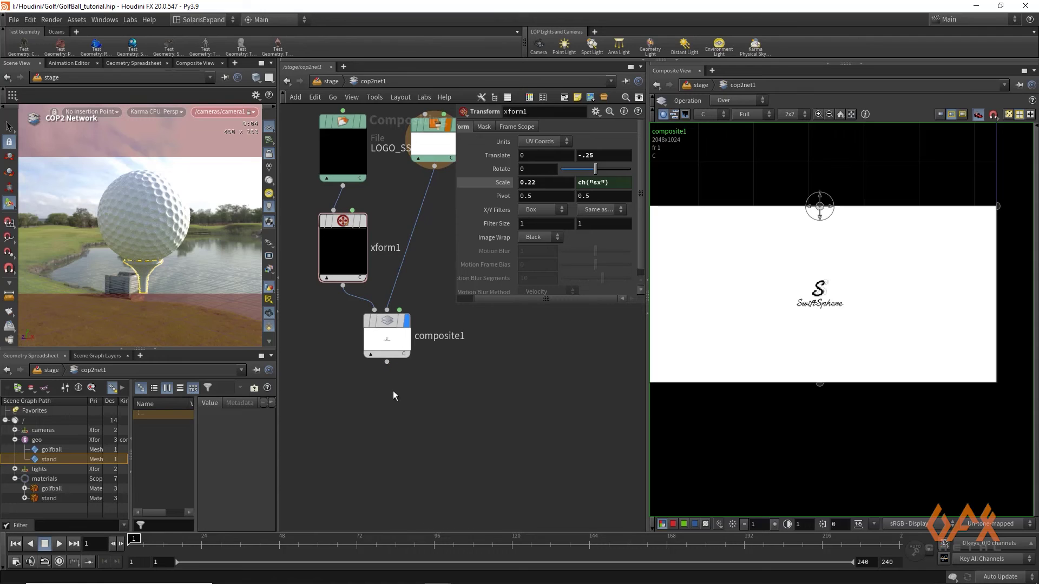
key(shift+s)
click(387, 361)
key(Tab)
text(c)
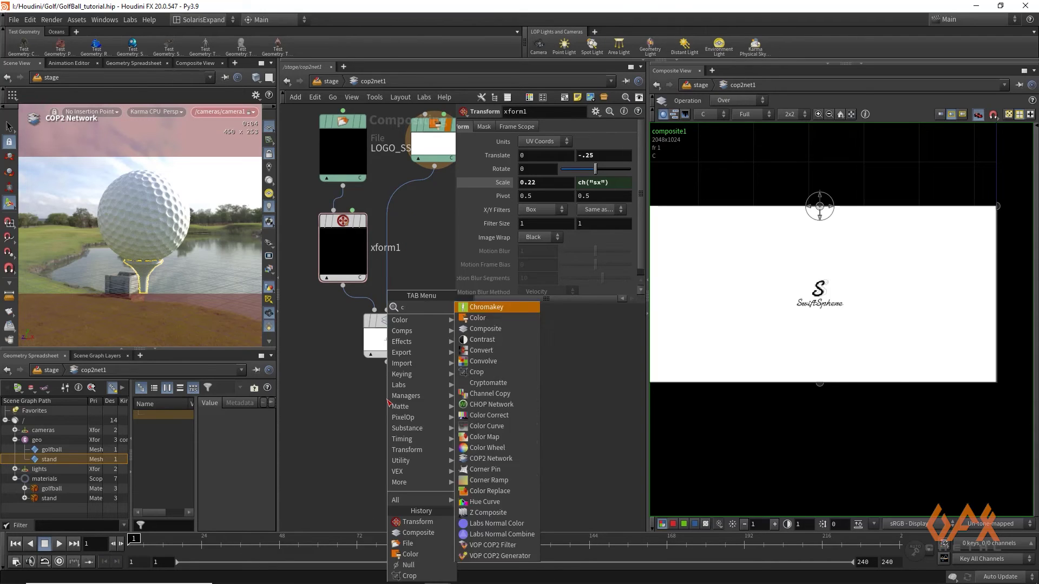
text(rop)
key(Return)
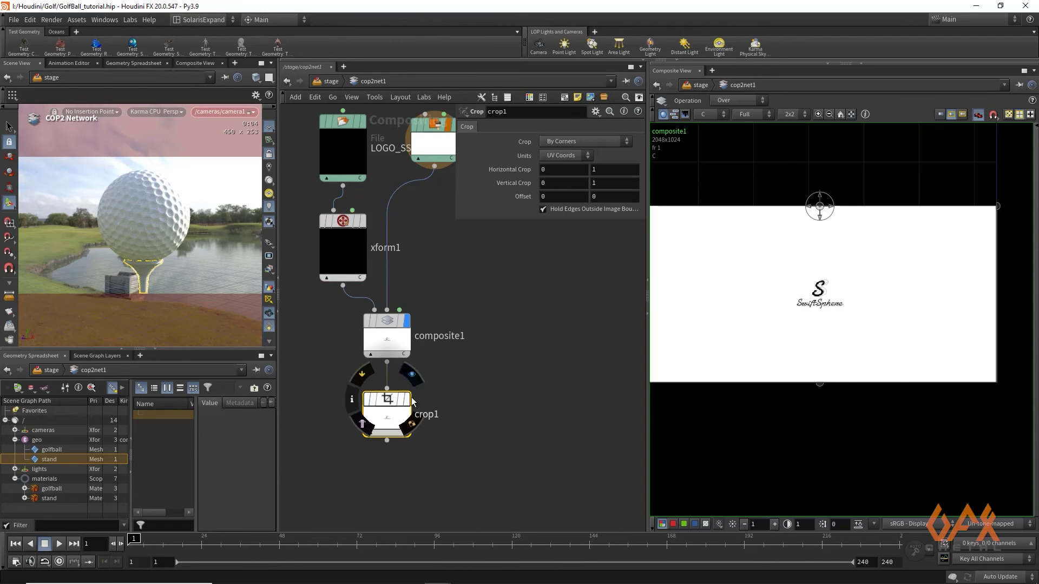
middle_drag(390, 455, 388, 349)
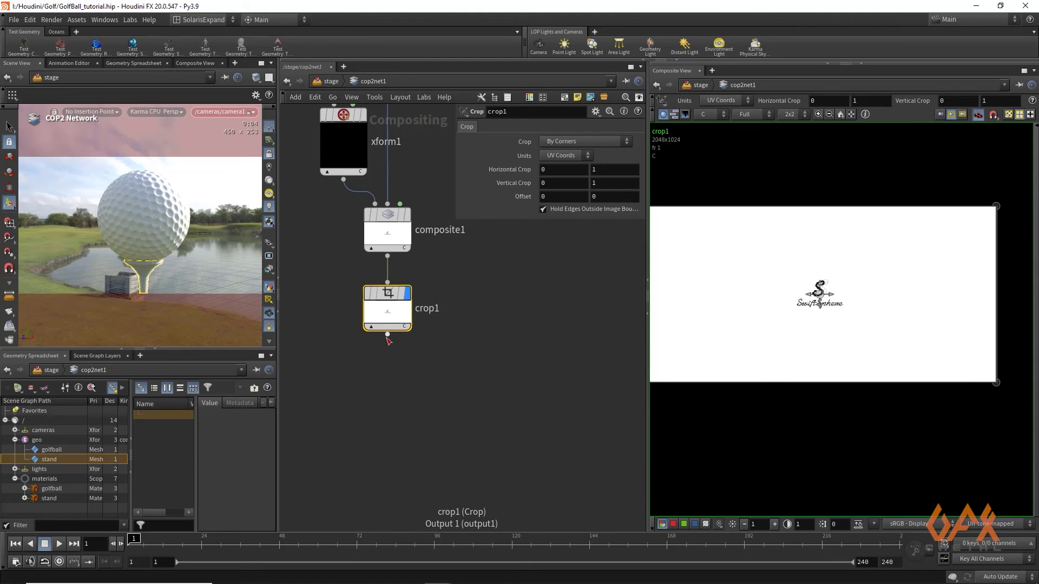
- Append a Null node after the Crop node, name it OUT_logo and display it
click(387, 334)
key(Tab)
text(nu)
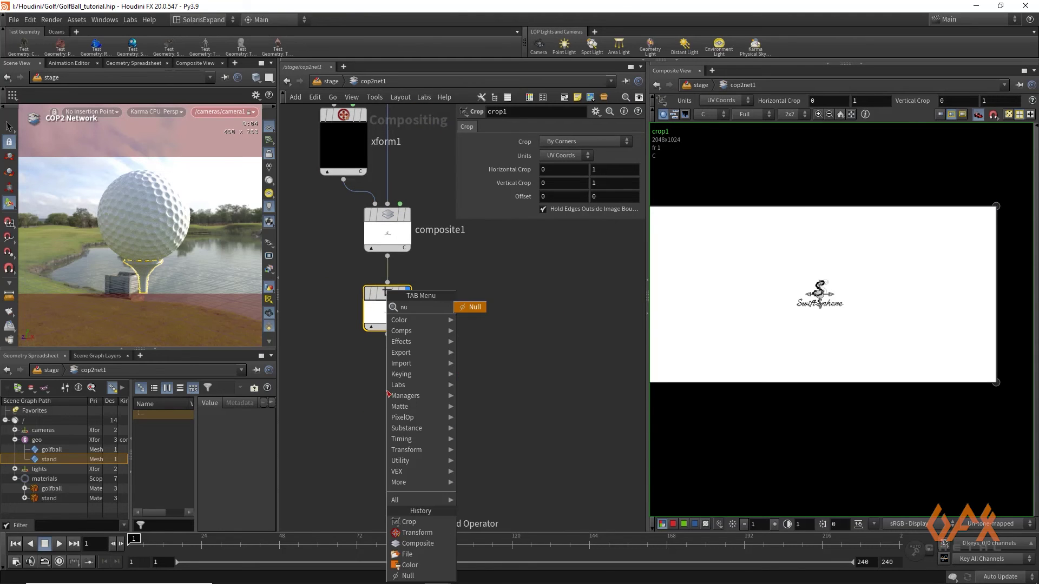
key(Return)
double_click(424, 404)
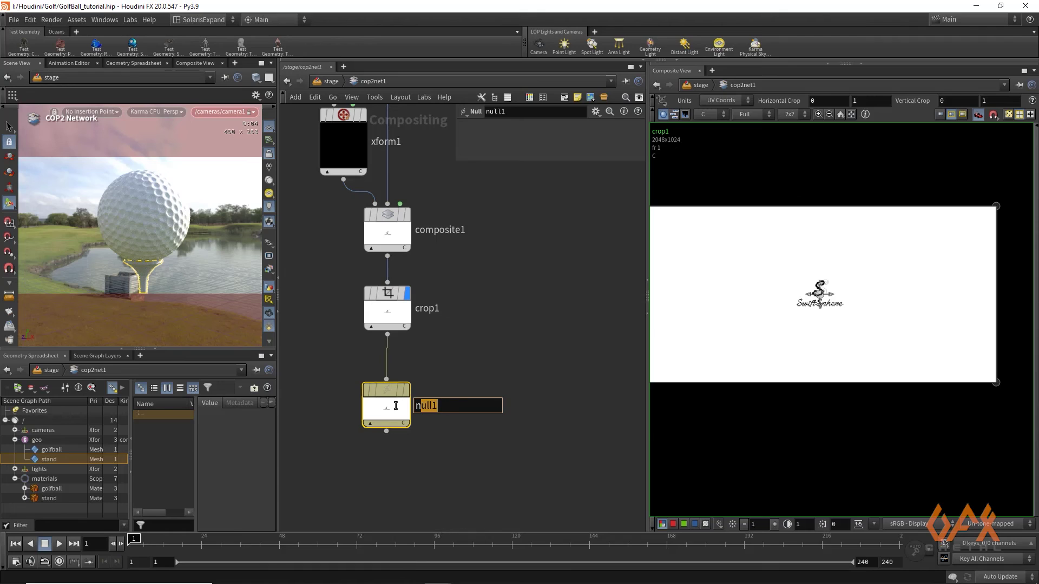
text(OUT_)
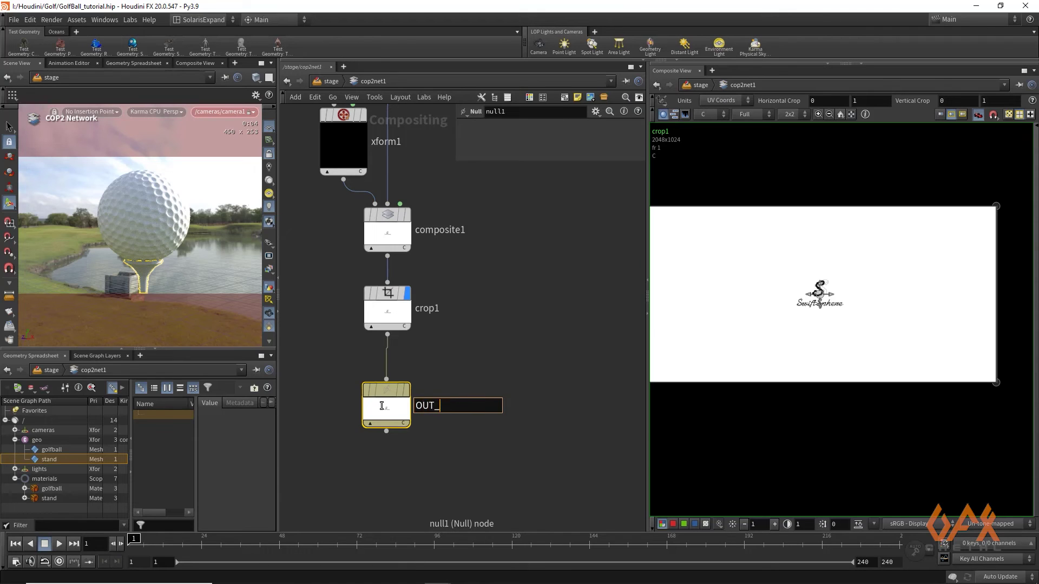
text(logo)
key(Return)
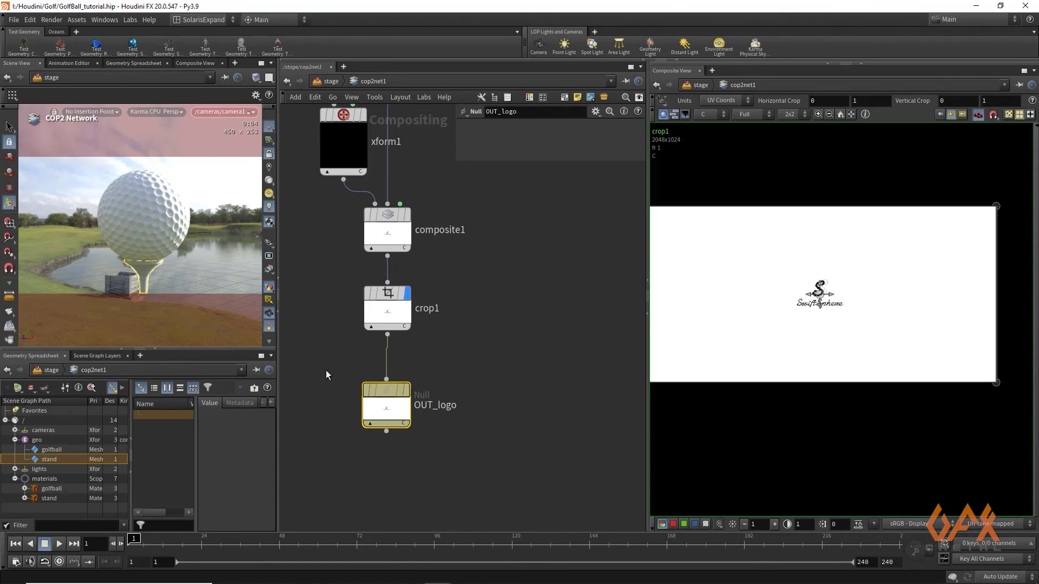
drag(328, 365, 469, 458)
key(ctrl+c)
click(404, 389)
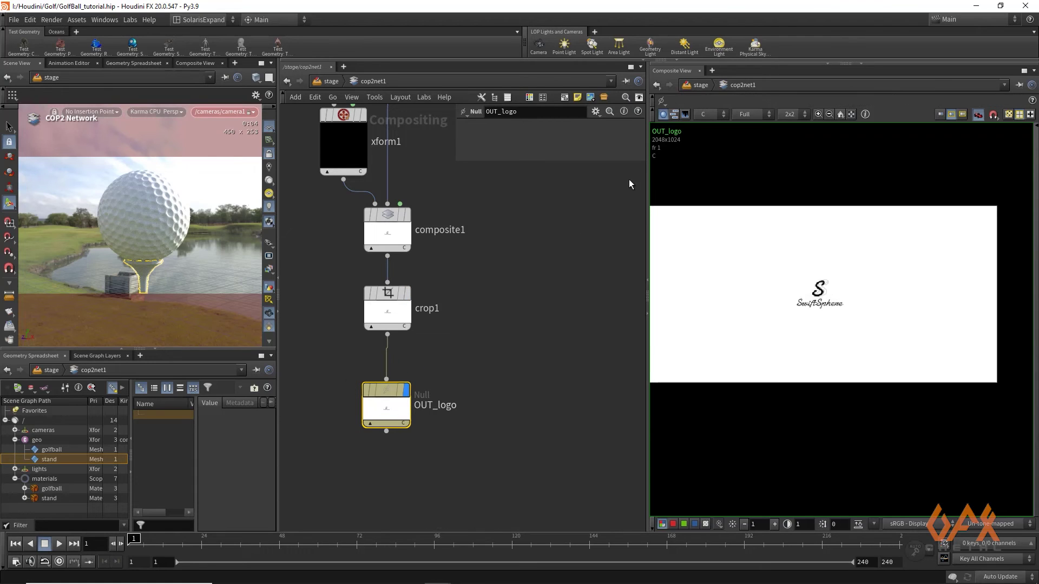
- Restore the parameter pane above the Composite View, and go inside the materiallibrary1 node in the stage context
click(845, 64)
middle_drag(816, 367, 861, 389)
click(331, 81)
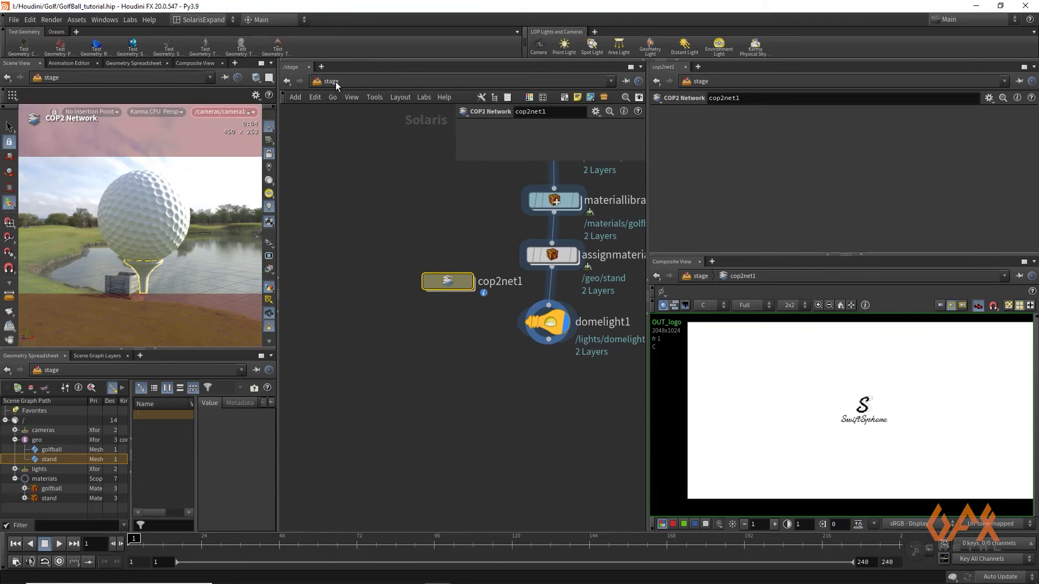
key(h)
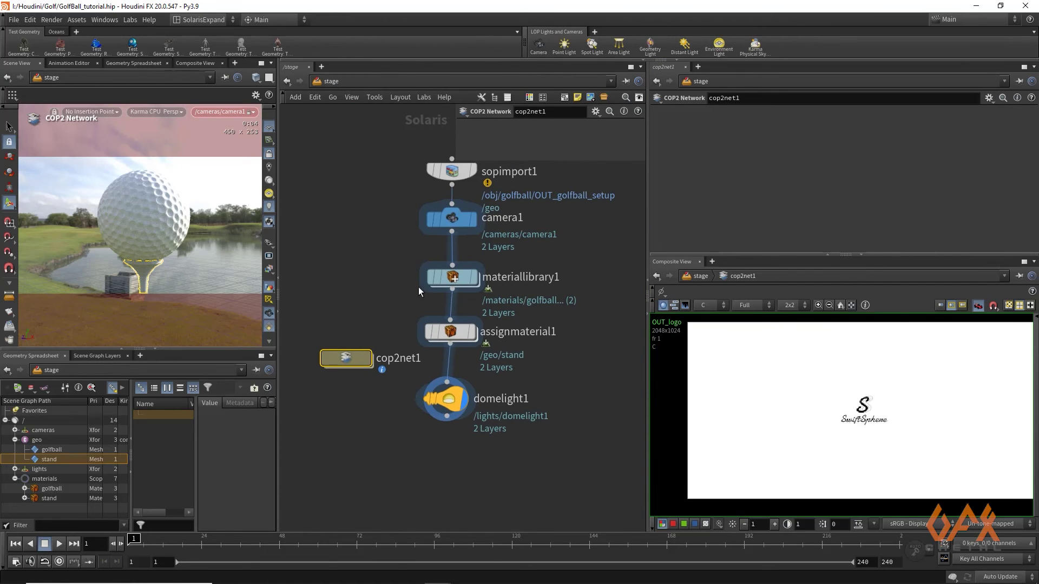
click(452, 278)
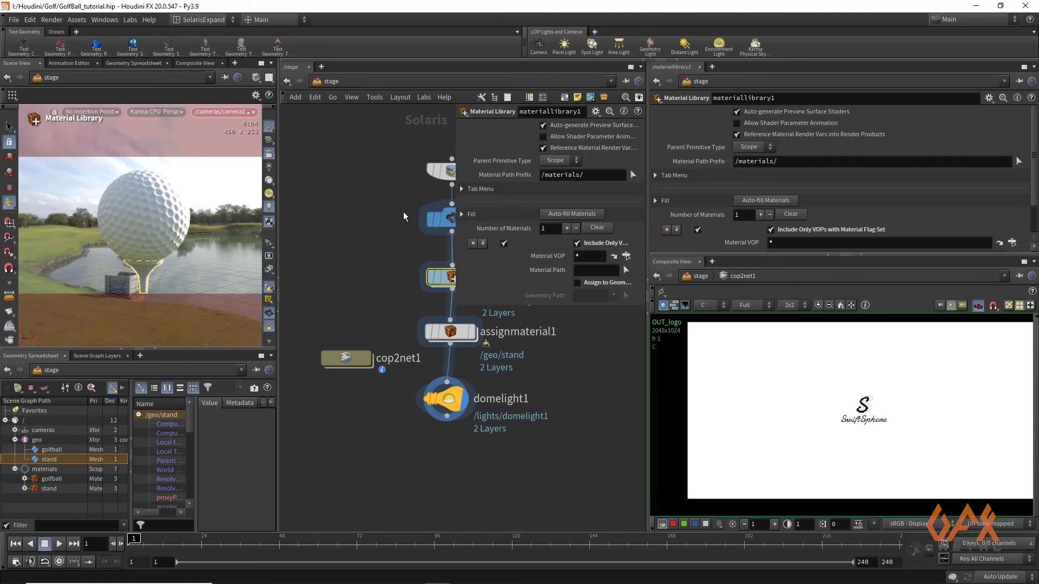
key(p)
double_click(447, 277)
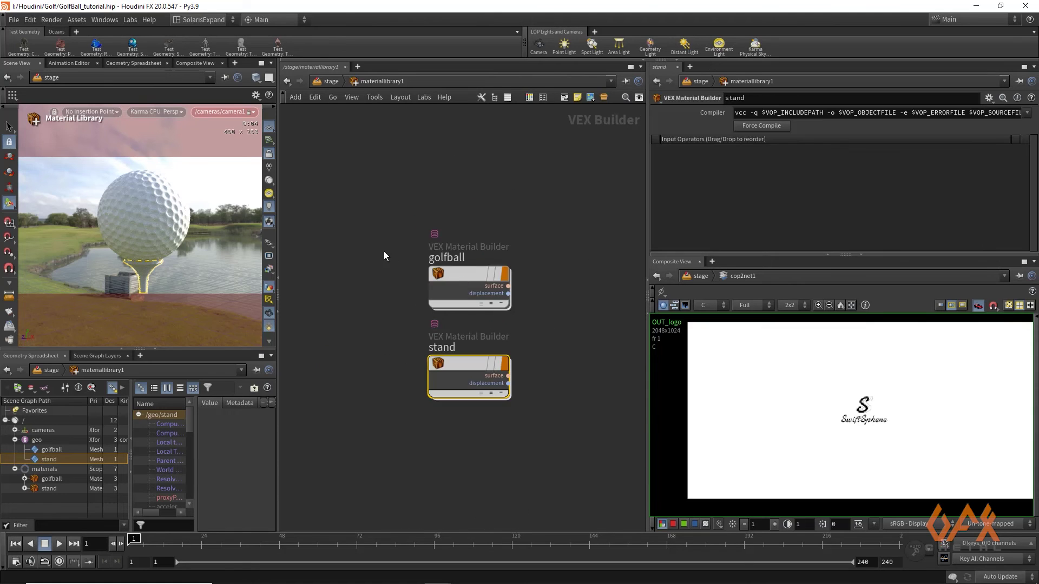
- Enable the base color texture on the golfball material's Principled Shader and set its path to op:/stage/cop2net1/OUT_logo
double_click(463, 275)
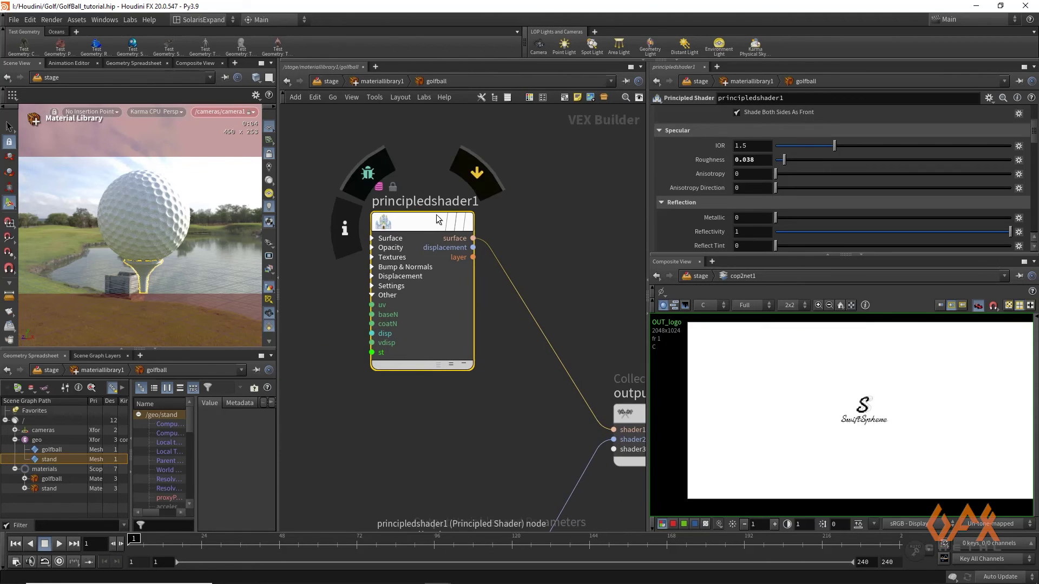
drag(1035, 137, 1036, 110)
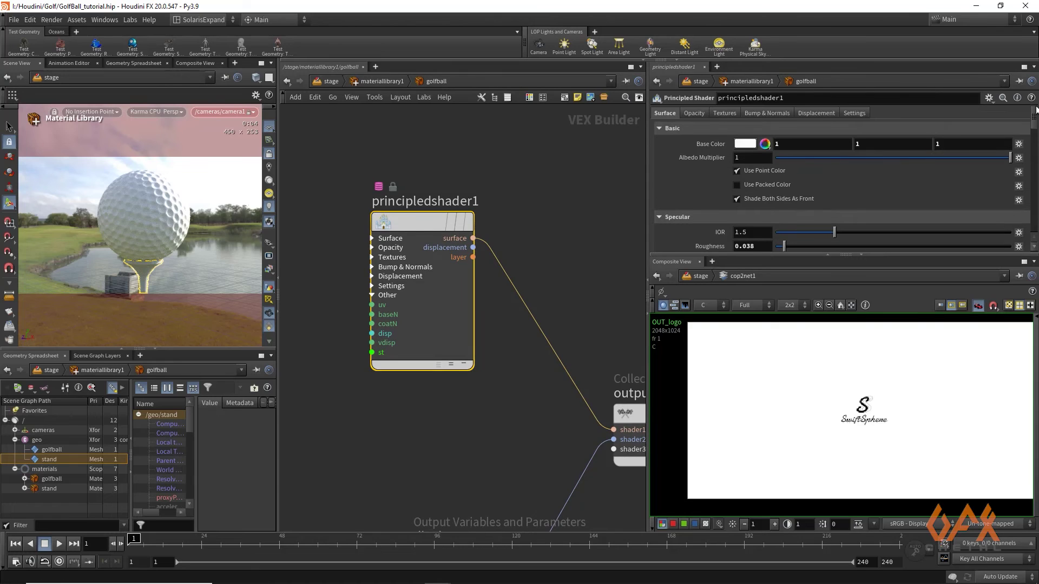
click(721, 112)
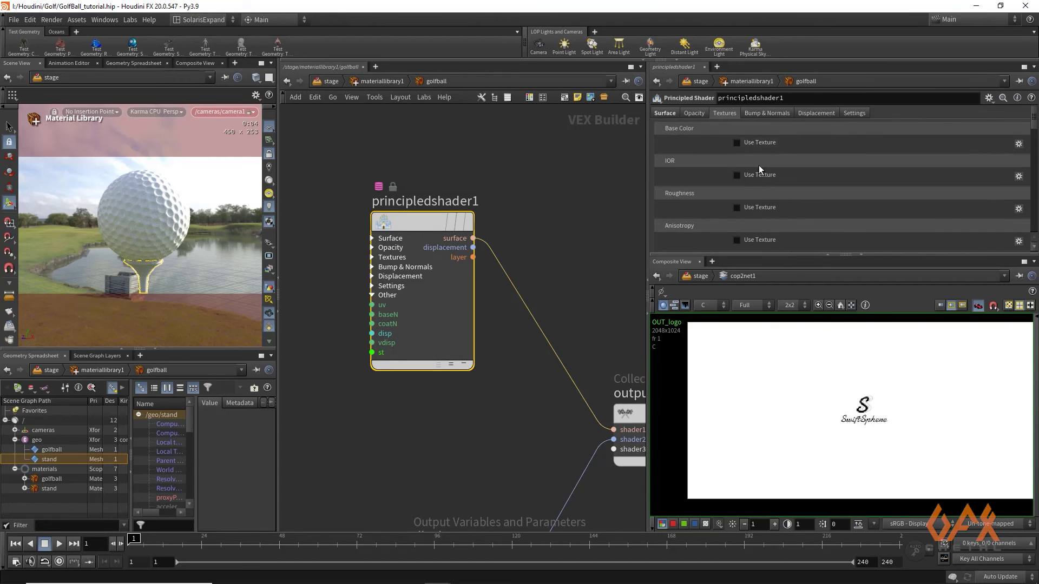
click(736, 143)
click(742, 158)
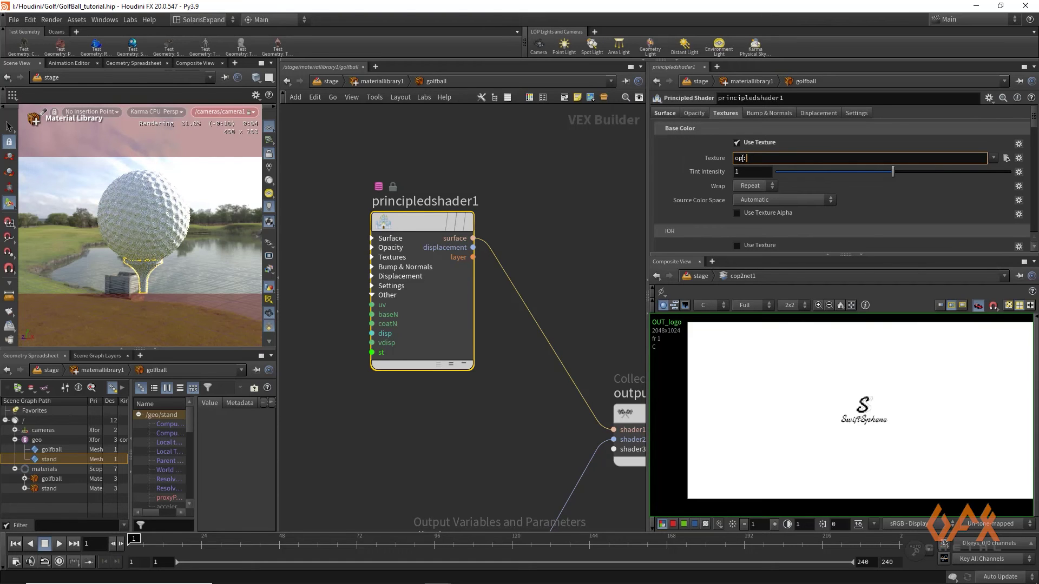
key(ctrl+v)
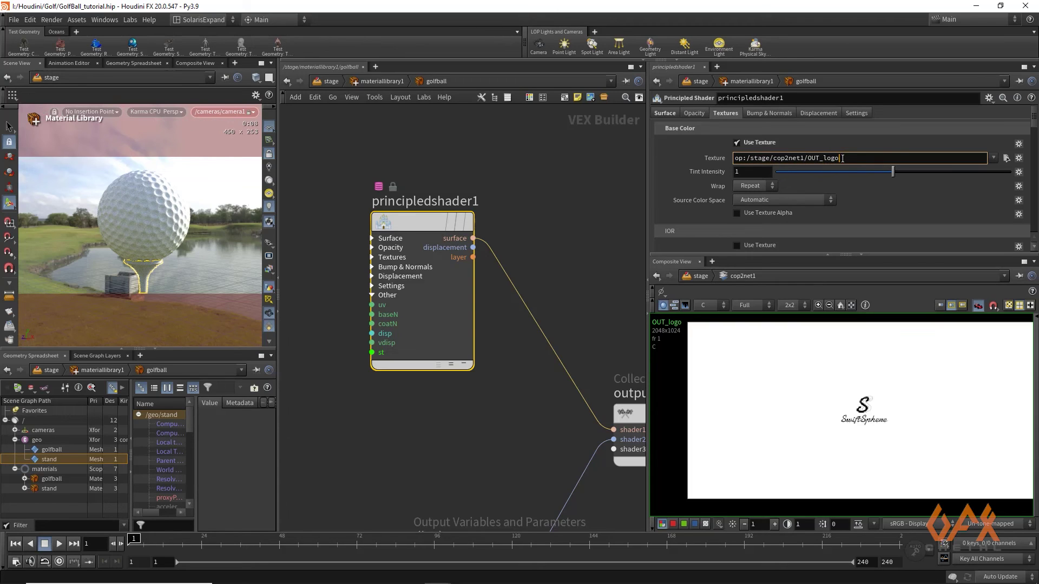
click(482, 151)
- Add a UV Coords node beside the Principled Shader and connect its uv output to the shader's uv input
middle_drag(482, 151, 554, 144)
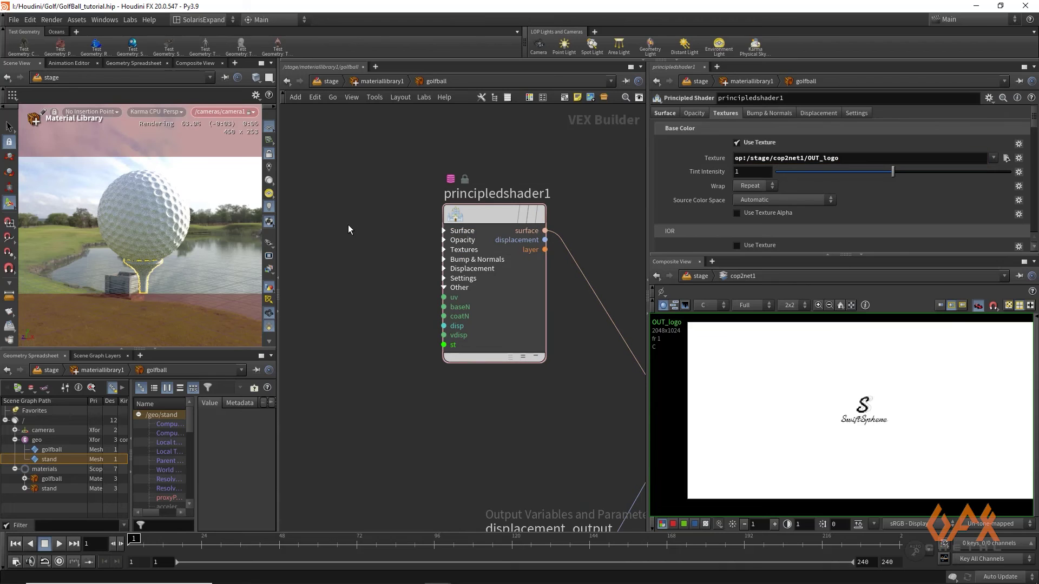
key(Tab)
text(uv)
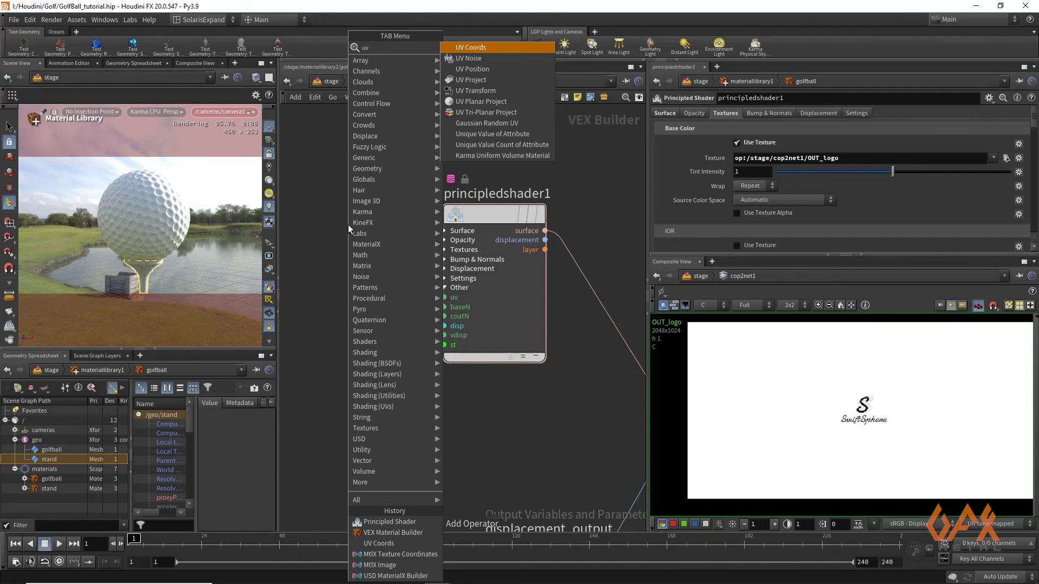
key(Return)
click(348, 225)
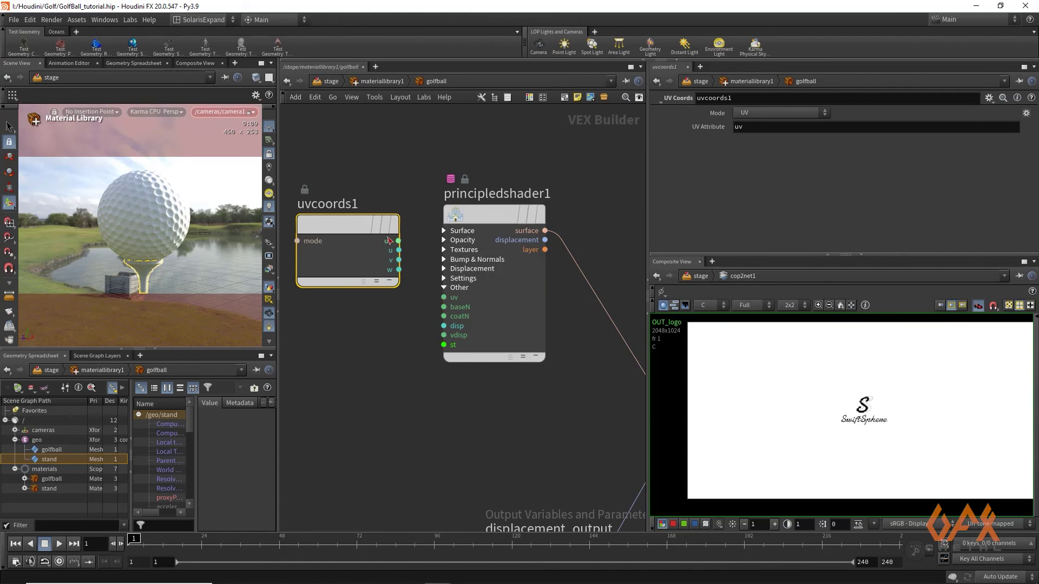
click(399, 242)
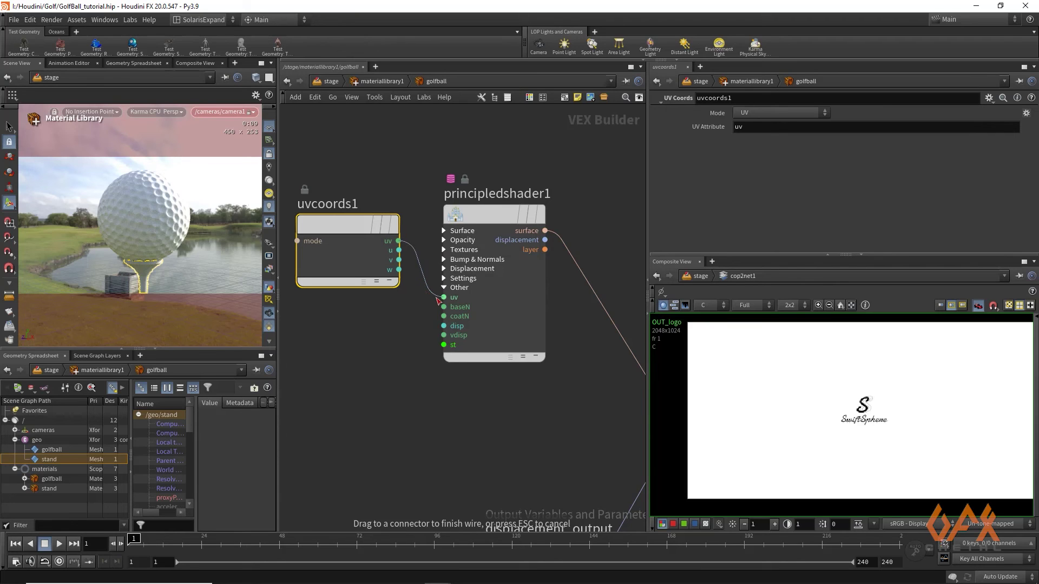
click(440, 299)
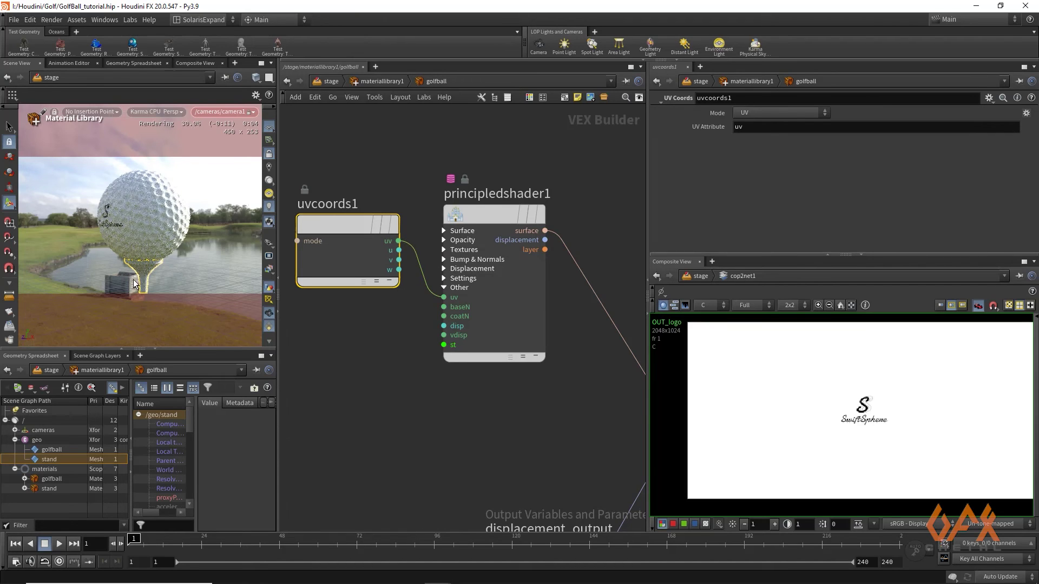
- Enlarge the scene view, return to the stage network, orbit until the logo faces the camera, and clear the stand's selection
drag(279, 224, 502, 213)
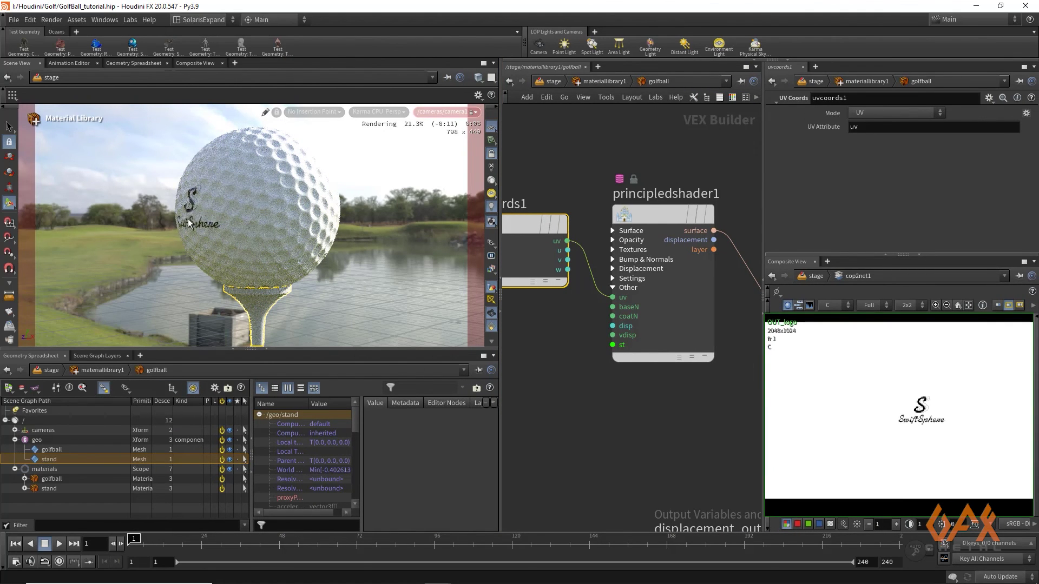
click(554, 82)
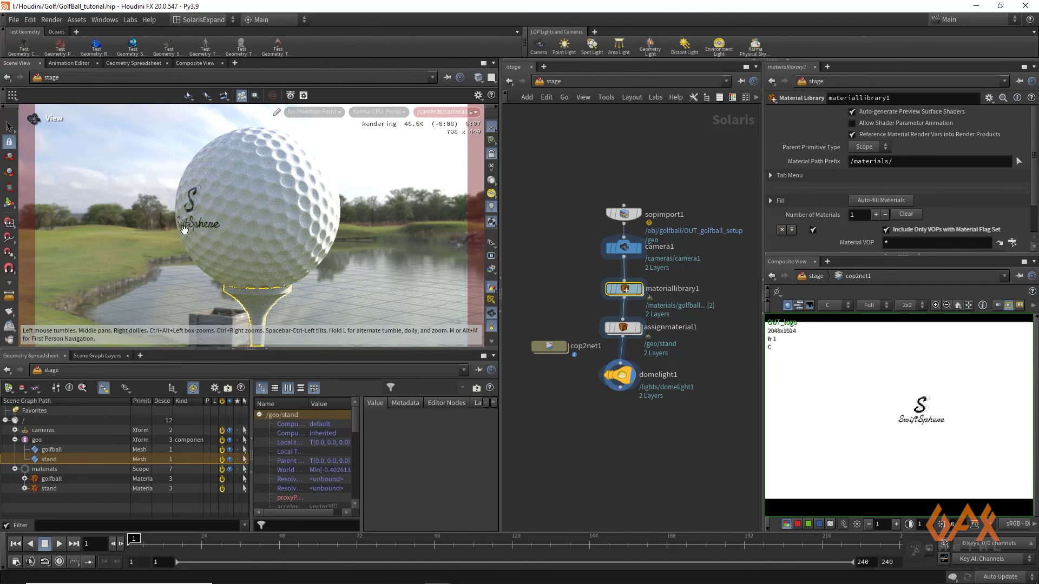
alt+drag(148, 263, 212, 234)
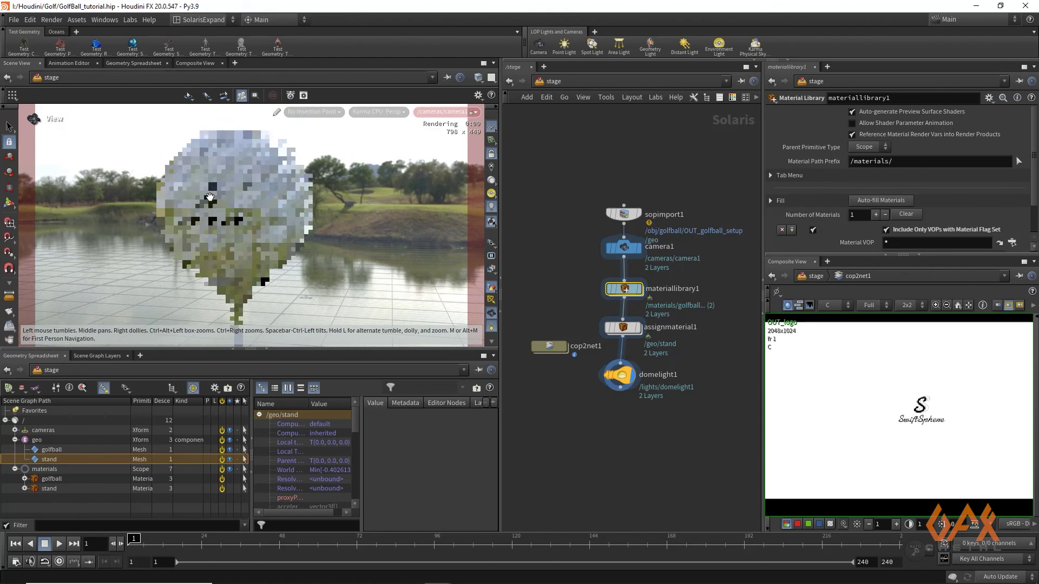
middle_drag(213, 234, 270, 213)
key(Return)
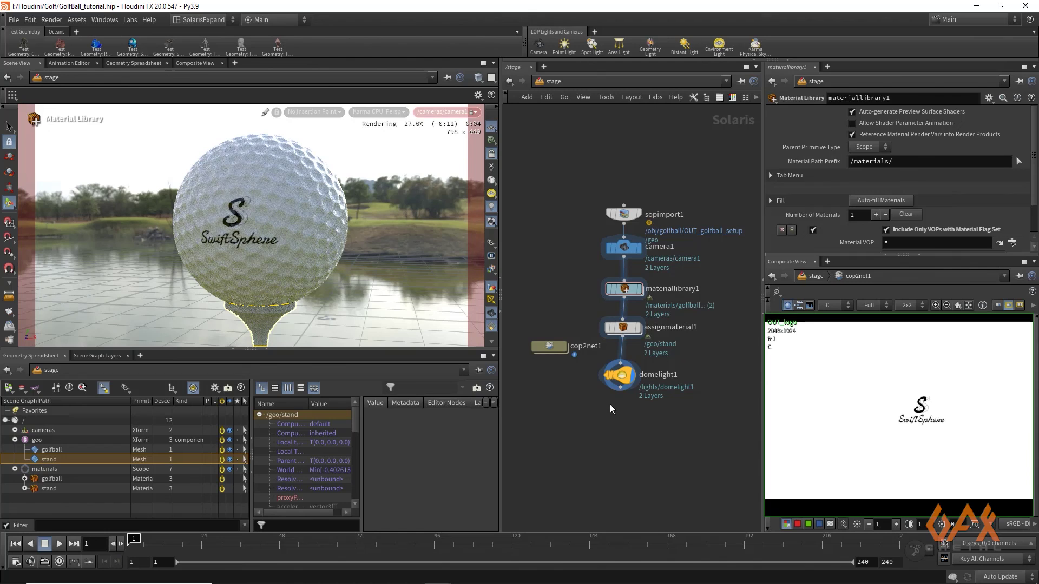
click(90, 512)
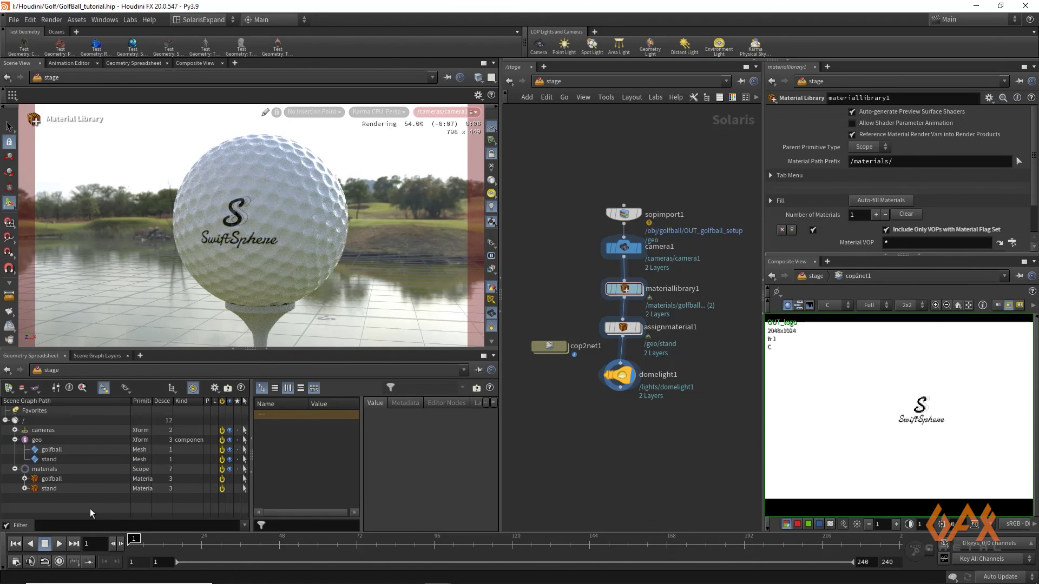
- Try an X scale of 0.15 on the logo's Transform node inside cop2net1, and restart the Karma render
double_click(550, 347)
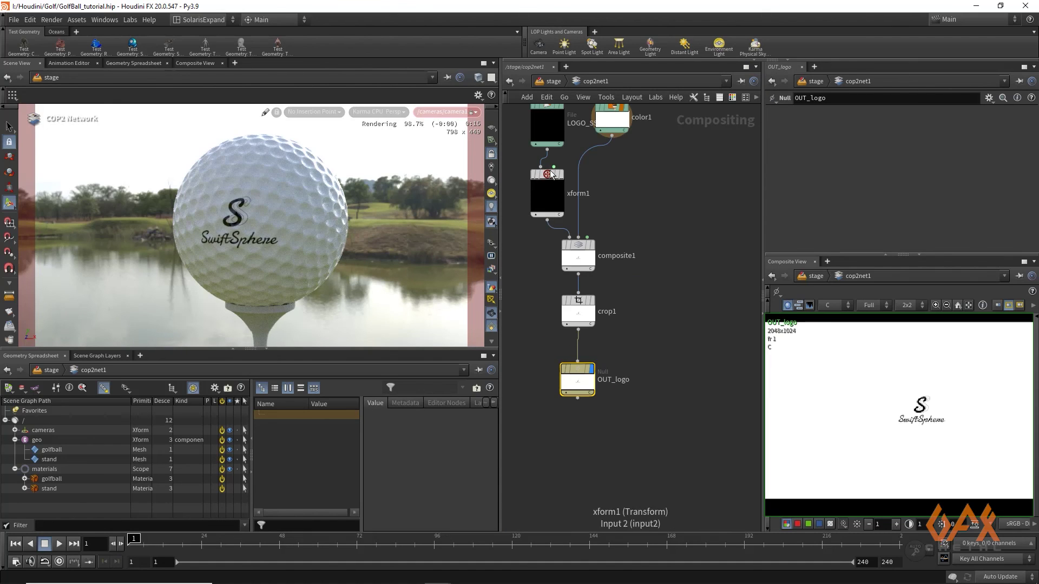
click(550, 175)
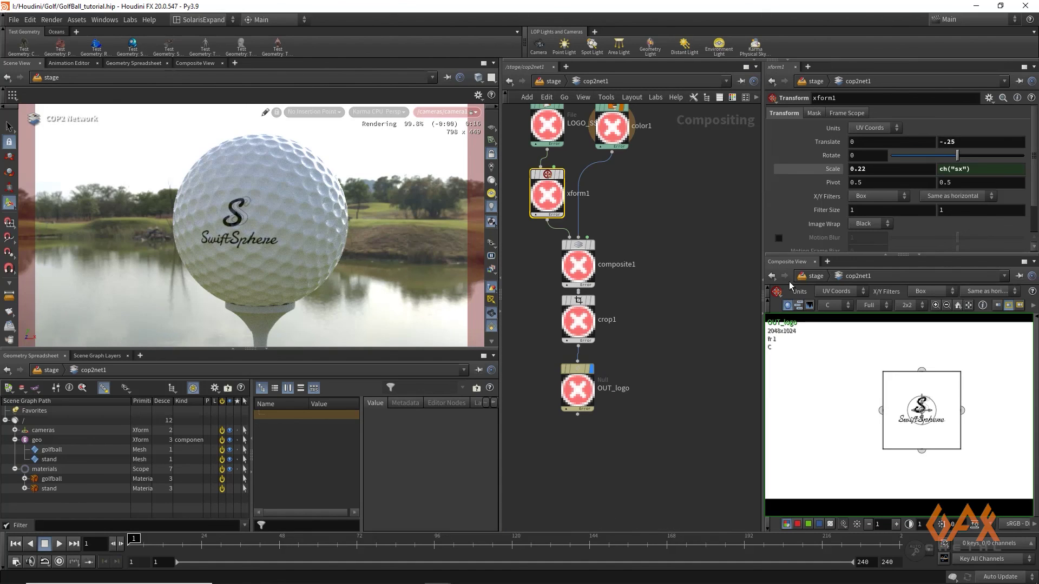
click(870, 170)
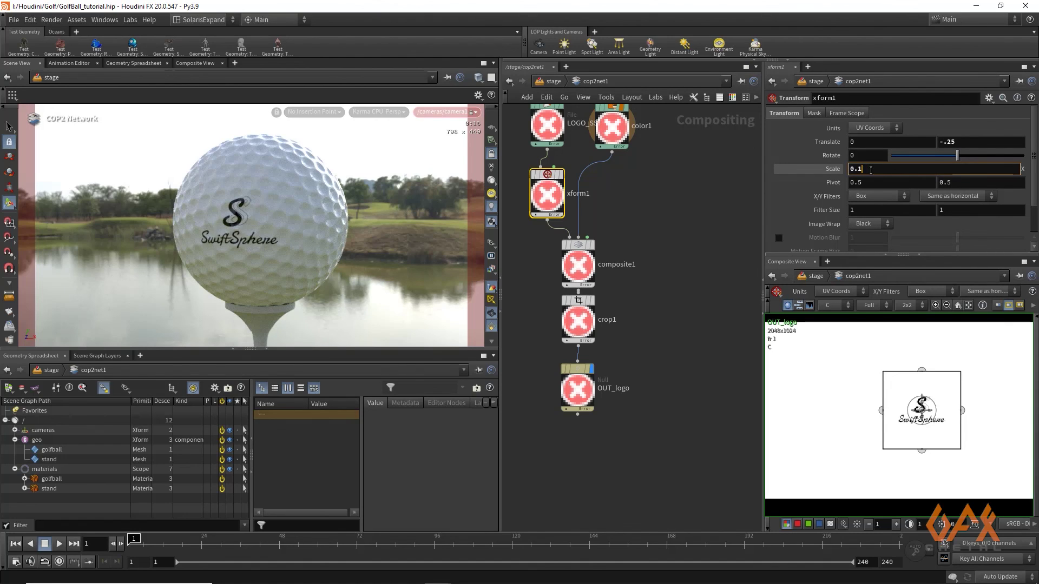
click(709, 217)
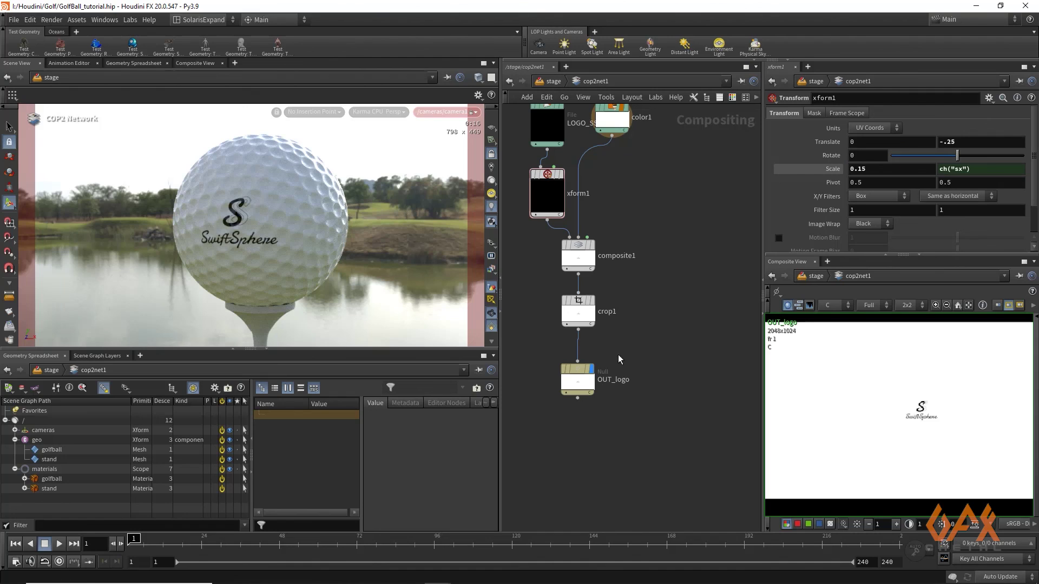
click(383, 111)
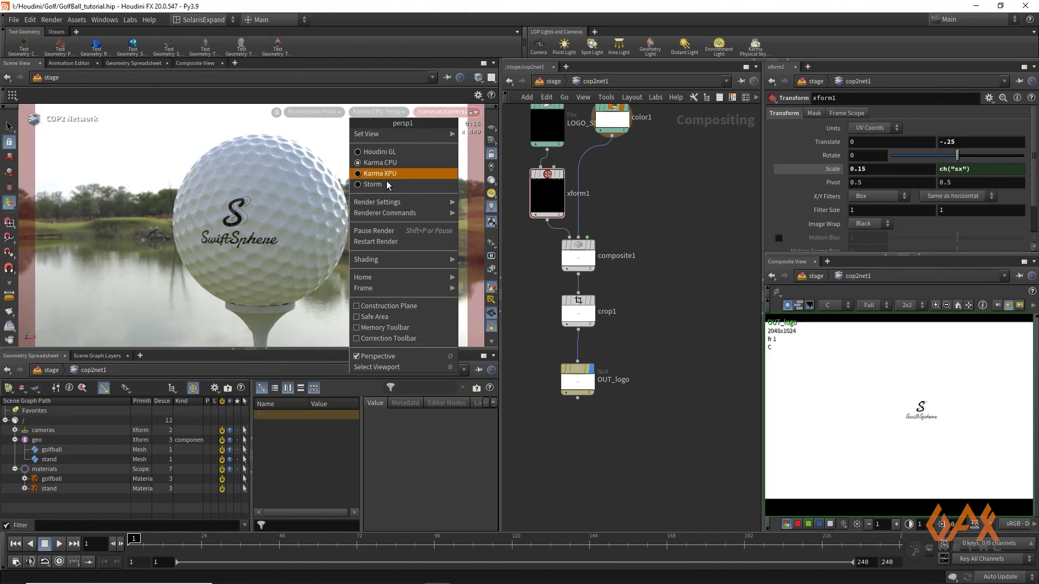
click(383, 242)
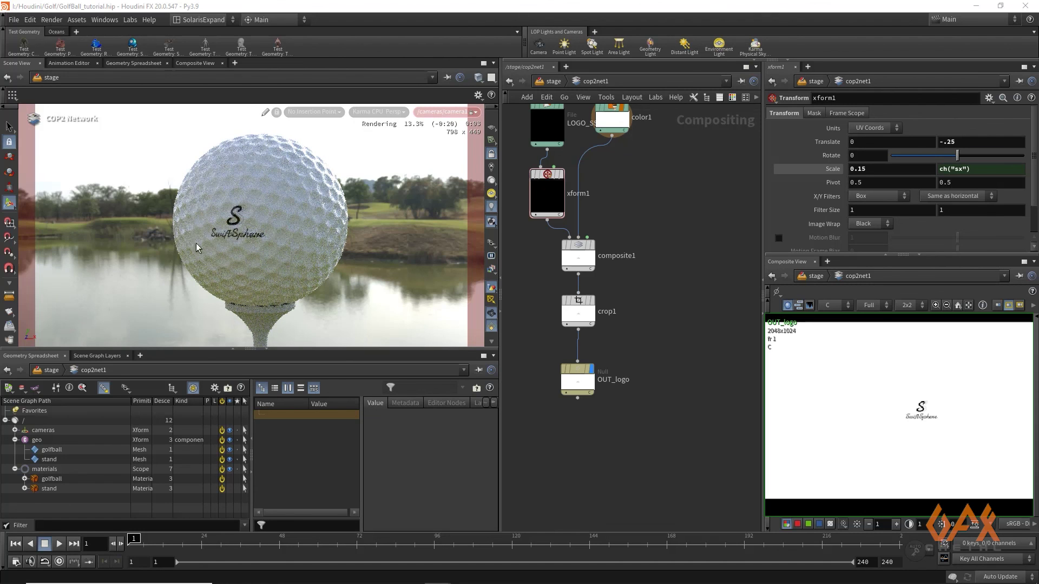
- Set the logo Transform's X scale to 0.22 and restart the Karma render
click(873, 171)
key(BackSpace)
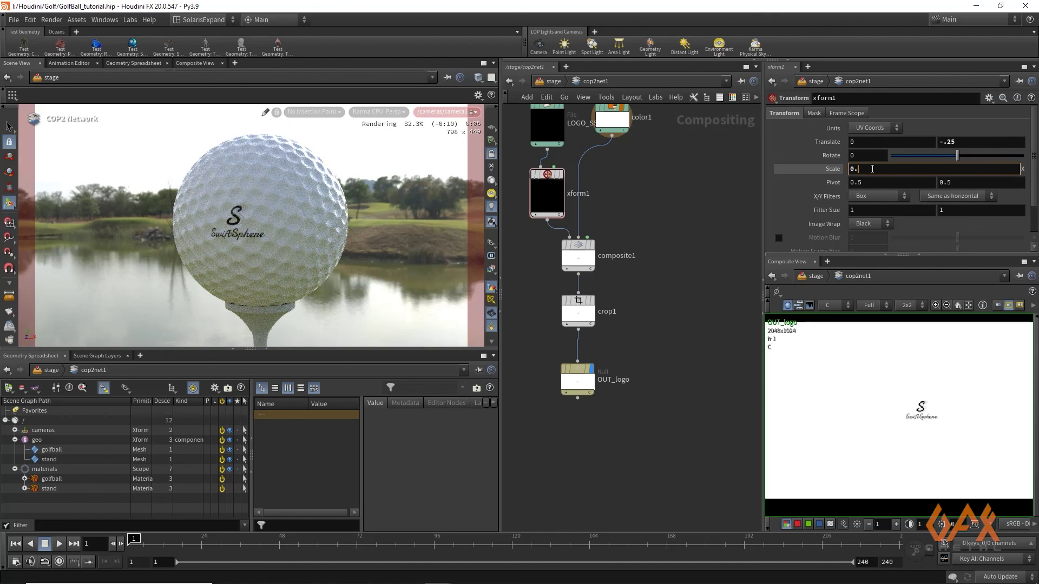
text(2)
key(Return)
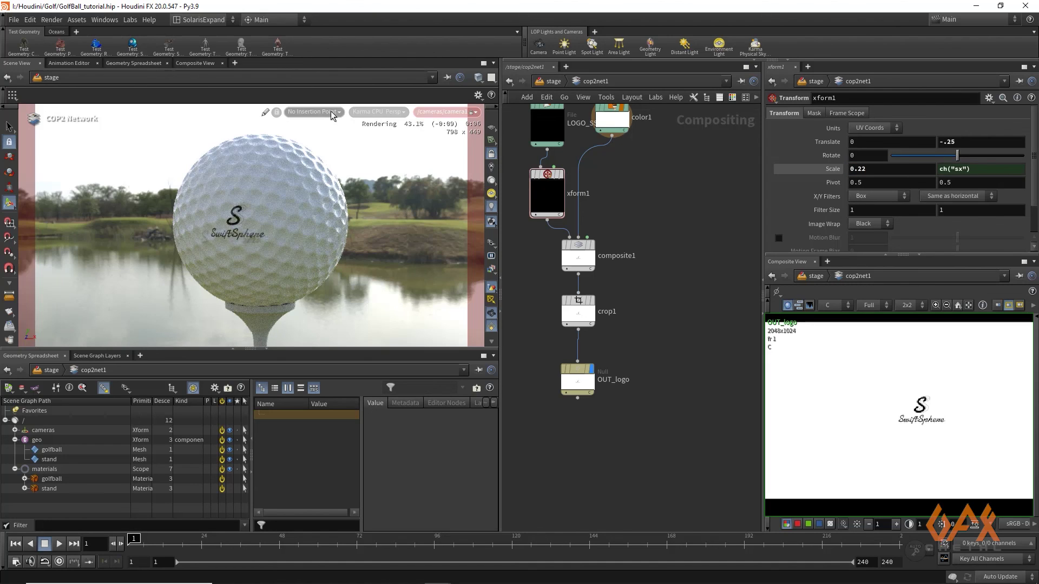
click(360, 115)
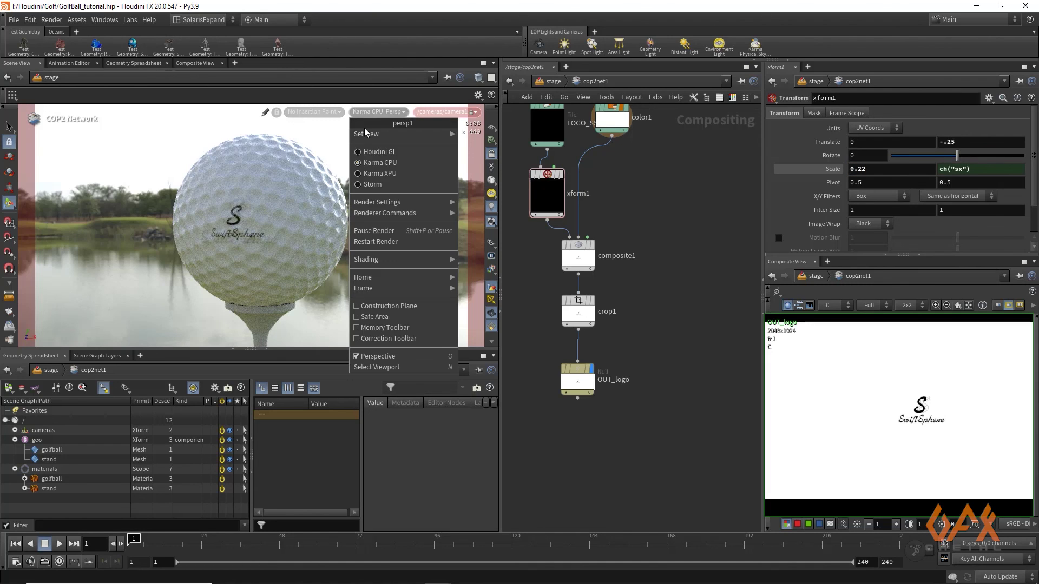
click(379, 239)
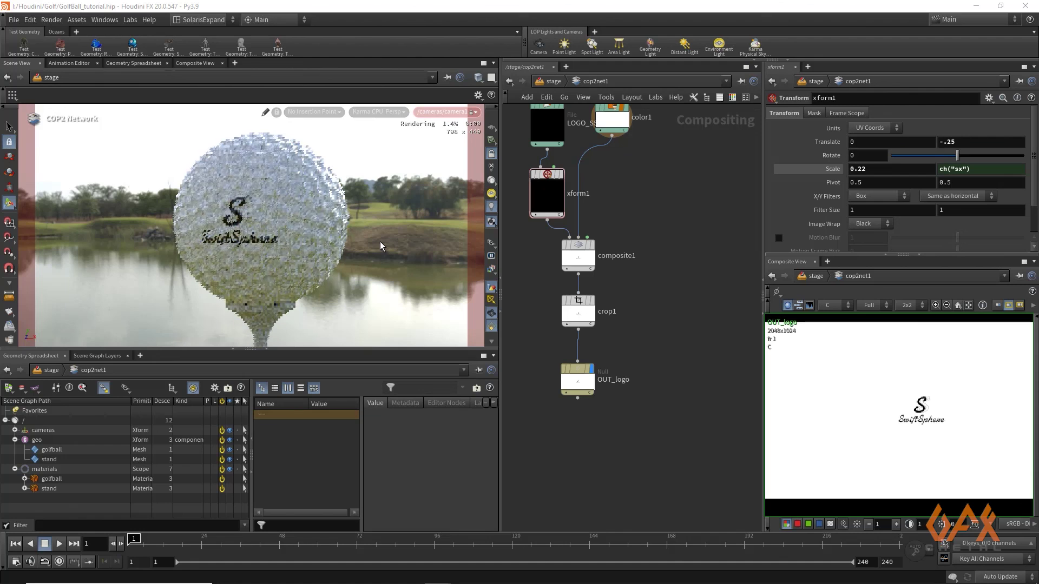